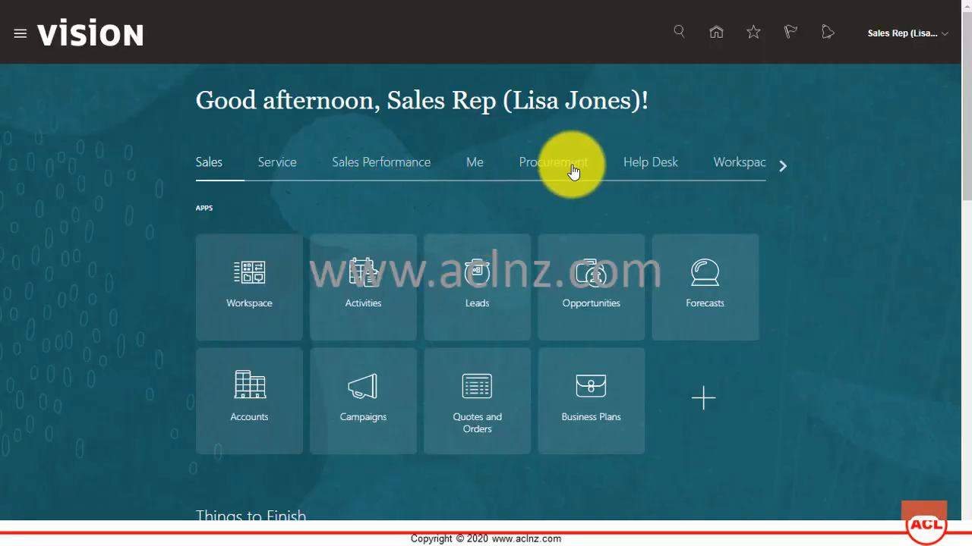
- Open the Contracts app under Contract Management and go to the Manage Contract Templates task
left_click(785, 165)
left_click(784, 167)
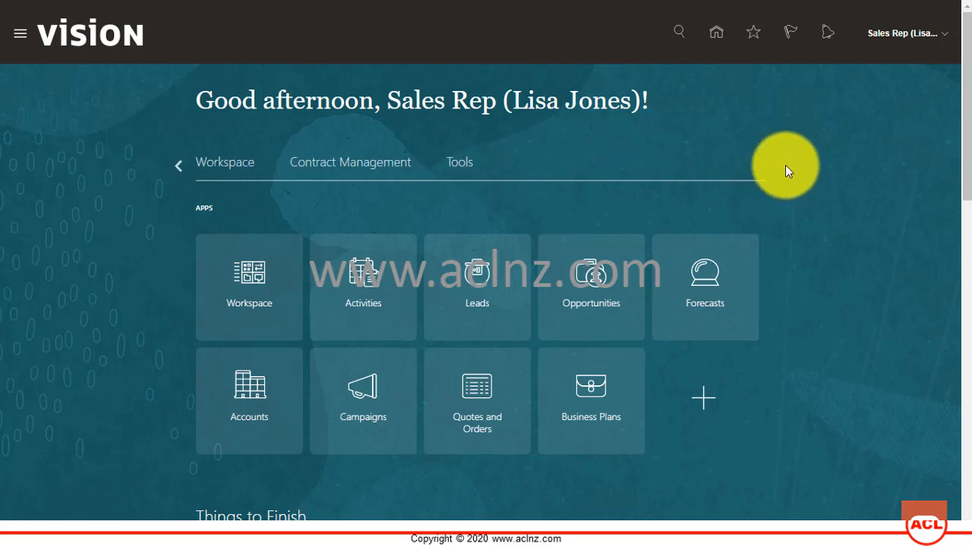
left_click(364, 167)
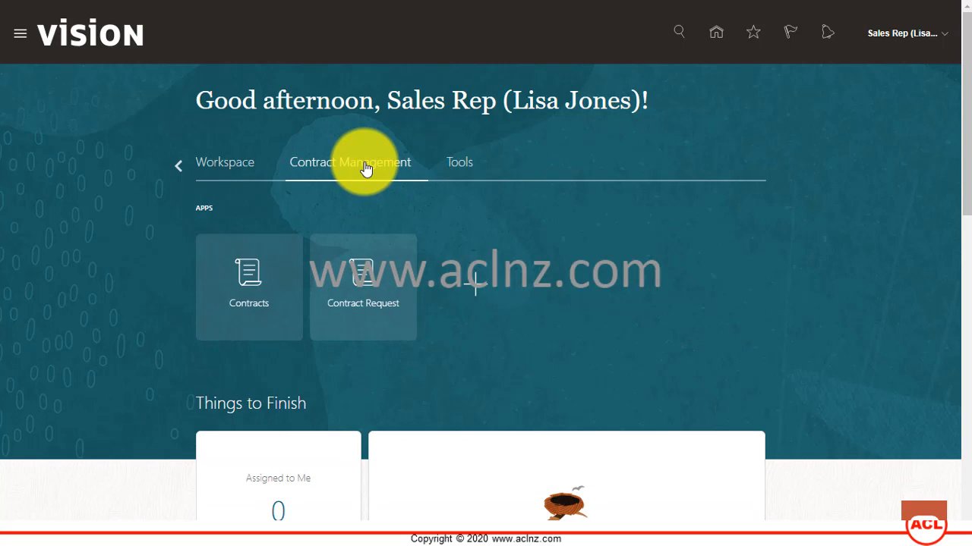
left_click(249, 276)
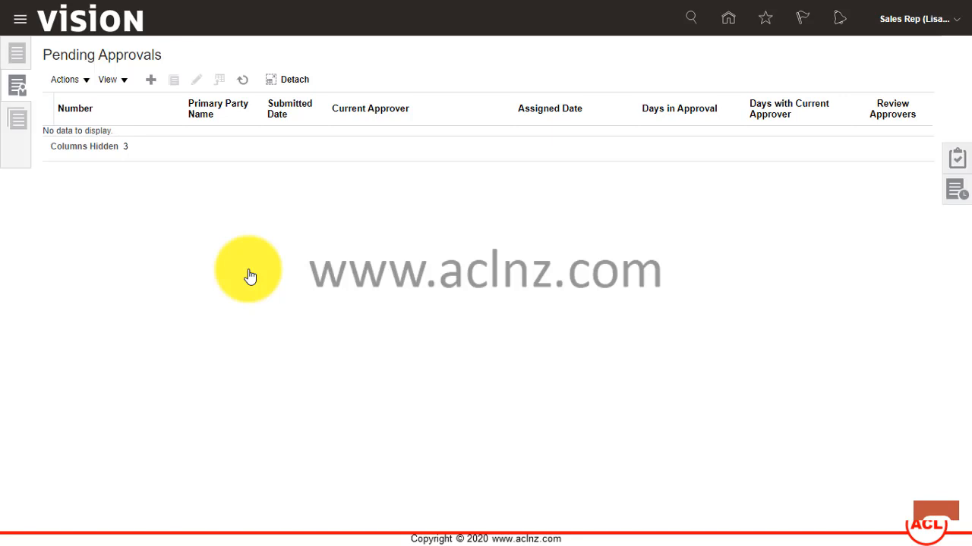
left_click(958, 160)
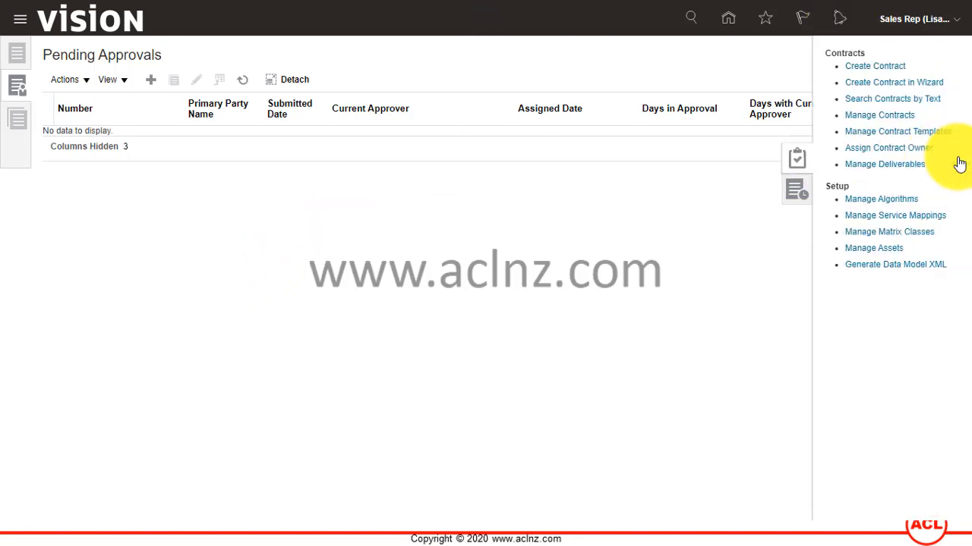
left_click(924, 142)
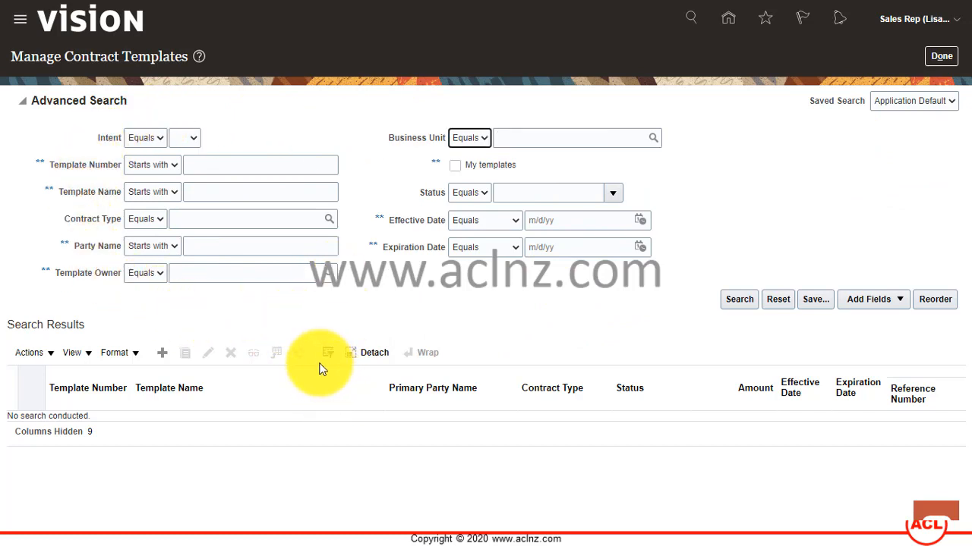
- Start a new contract template and set its type to Buy : Agreement Lines
left_click(162, 353)
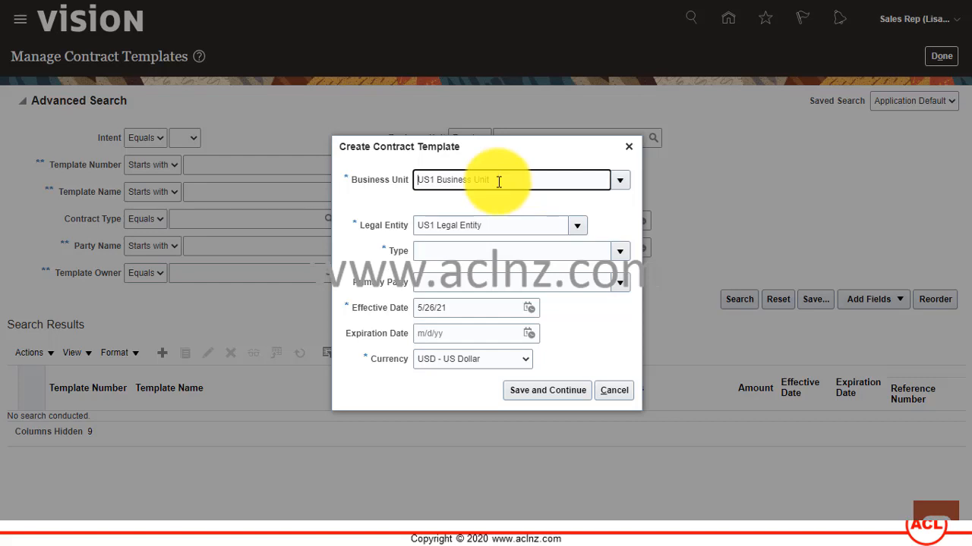
left_click(450, 251)
left_click(620, 250)
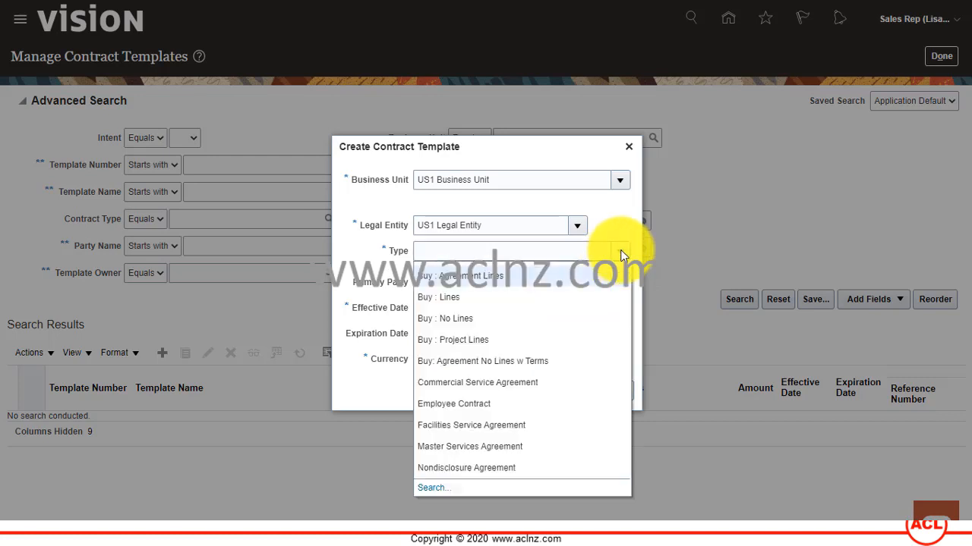
left_click(503, 278)
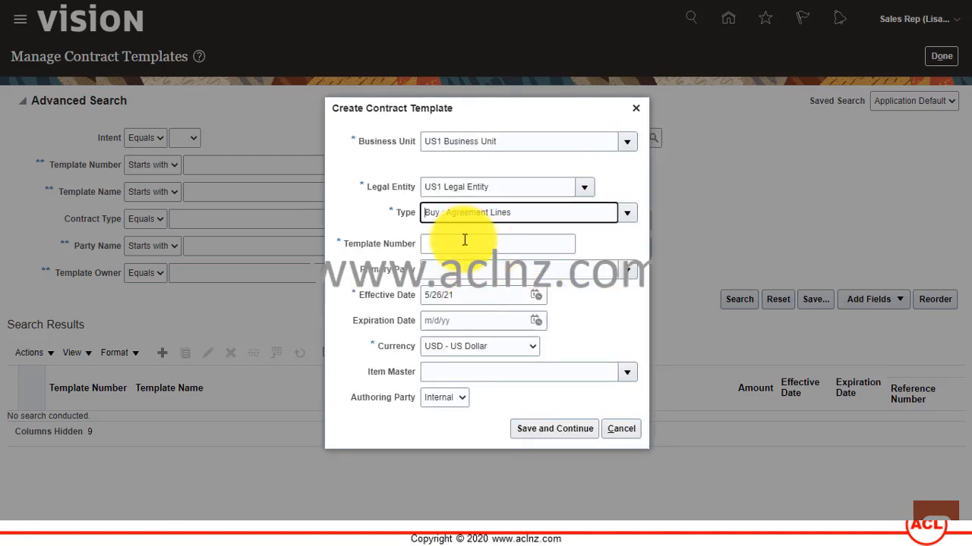
- Enter 26052021_1_Dell as the template number of the new contract template
left_click(463, 241)
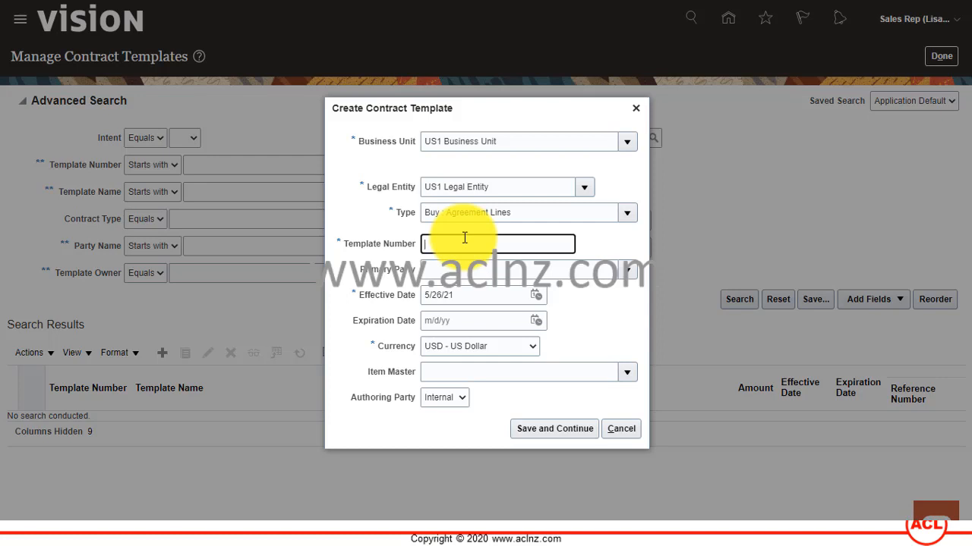
type("26")
type("0")
type("5")
type("2")
type("021")
type("1")
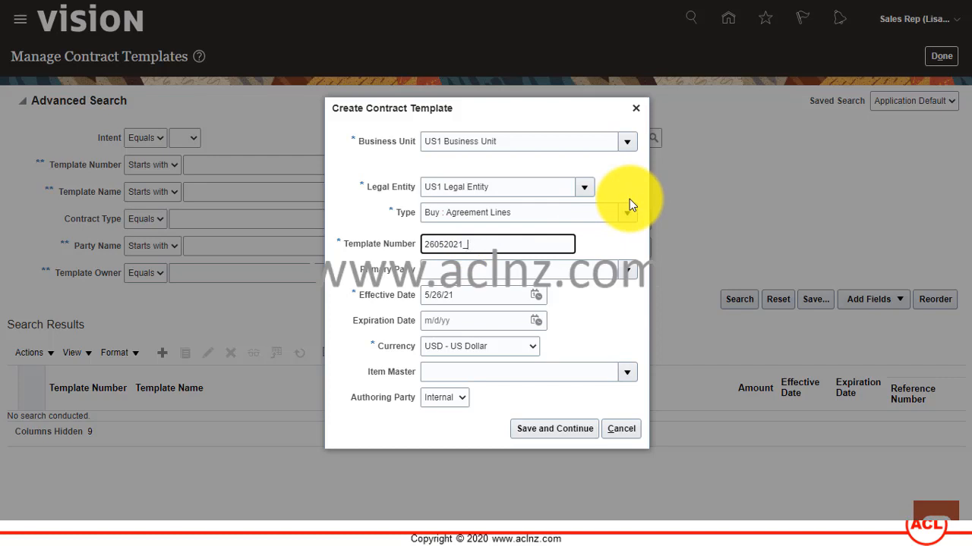
type("1")
key("Tab")
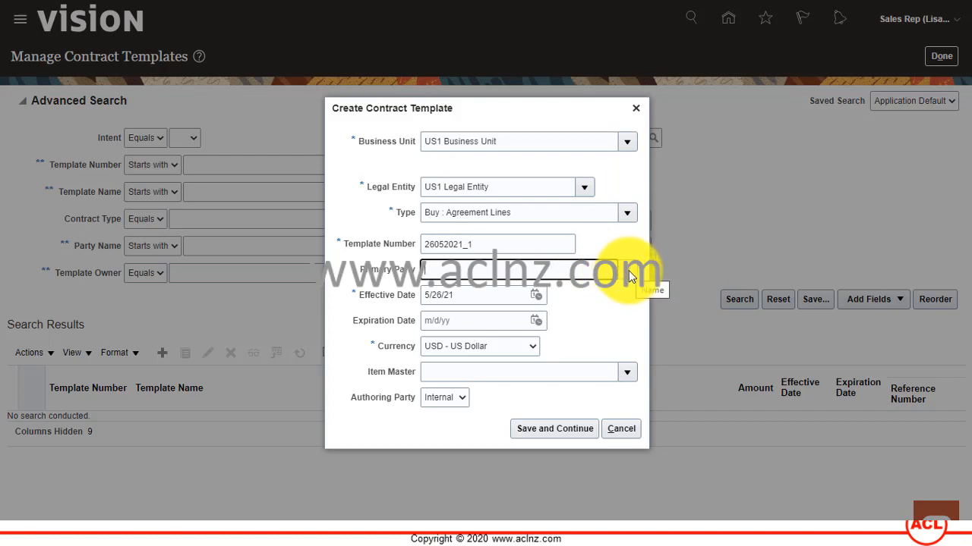
left_click(518, 245)
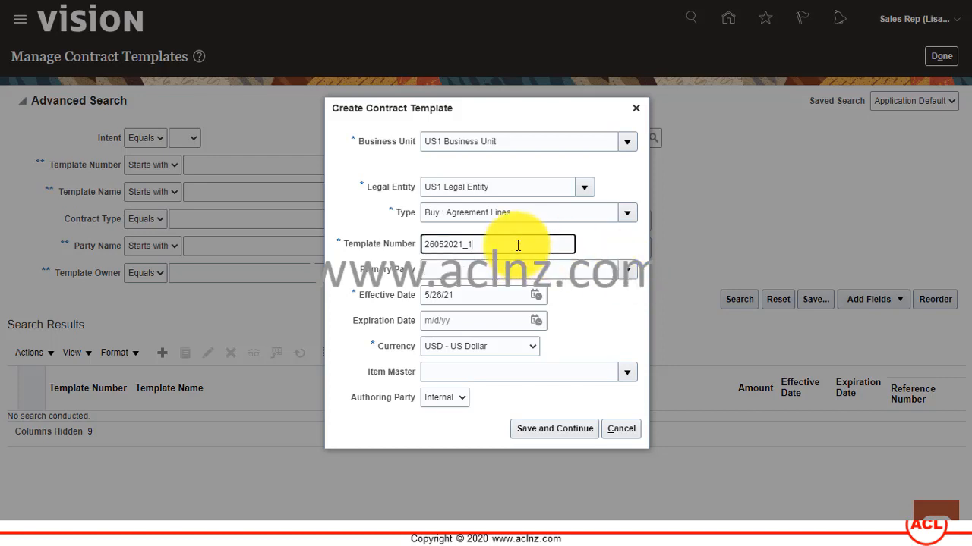
type("_Dell")
key("Tab")
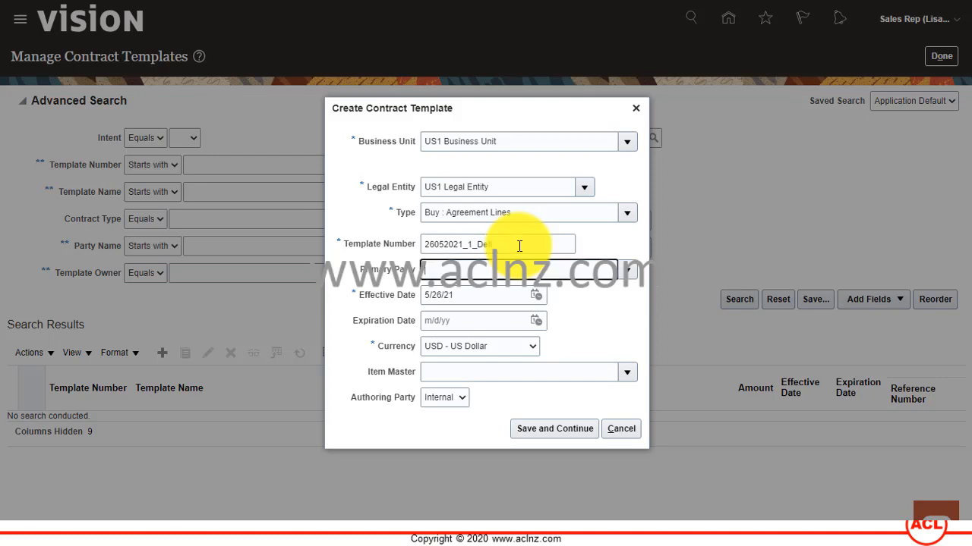
- Set the primary party of the new contract template to Dell Inc
left_click(627, 273)
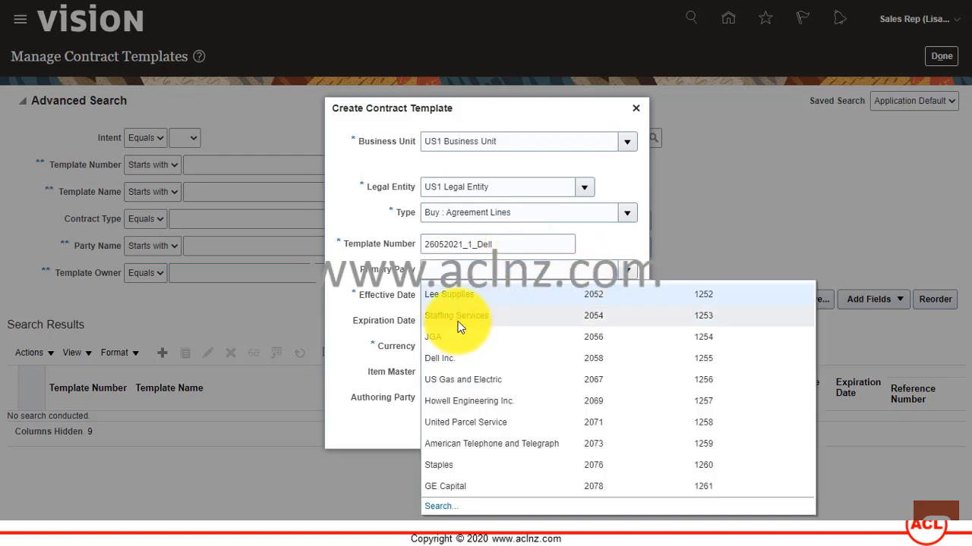
left_click(440, 358)
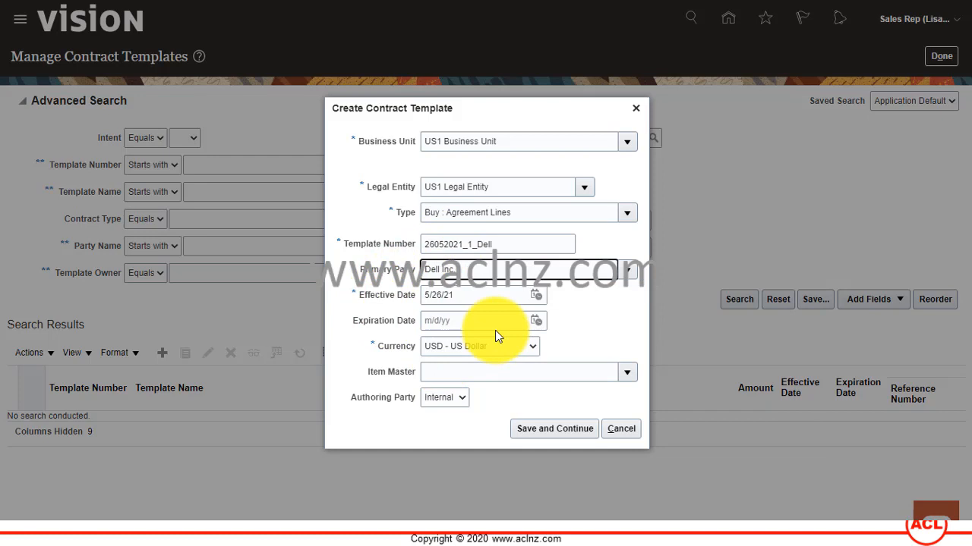
left_click(467, 294)
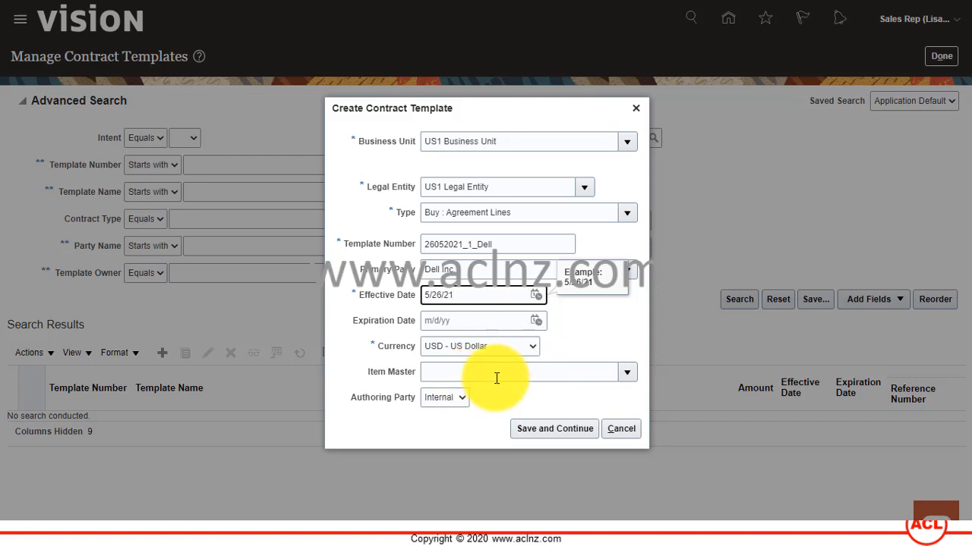
- Set the item master to Operations, then save the new template and continue to its details
left_click(627, 371)
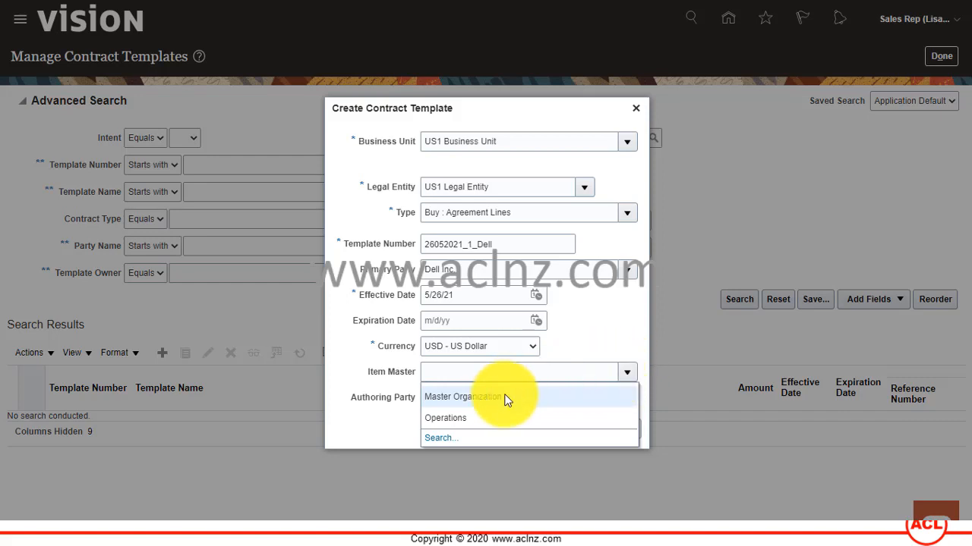
left_click(445, 418)
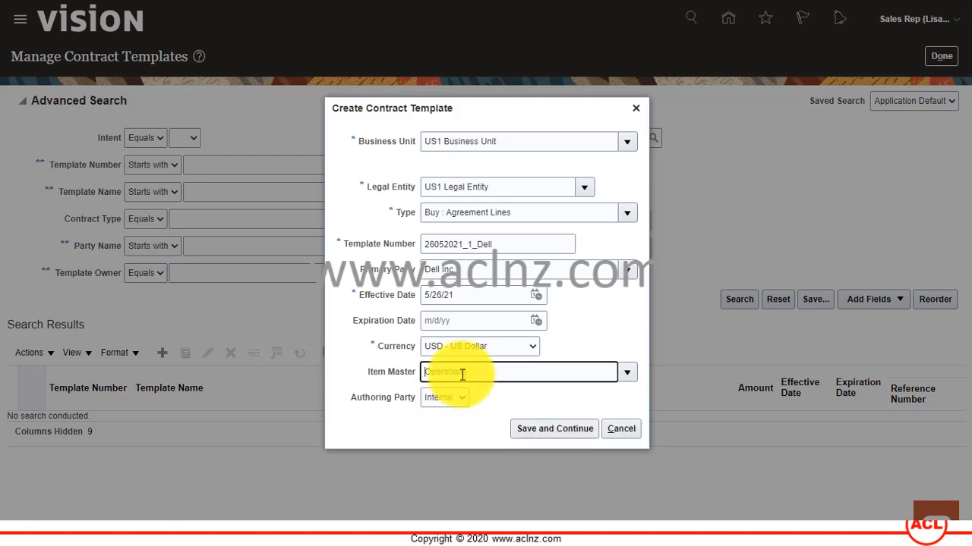
left_click(568, 427)
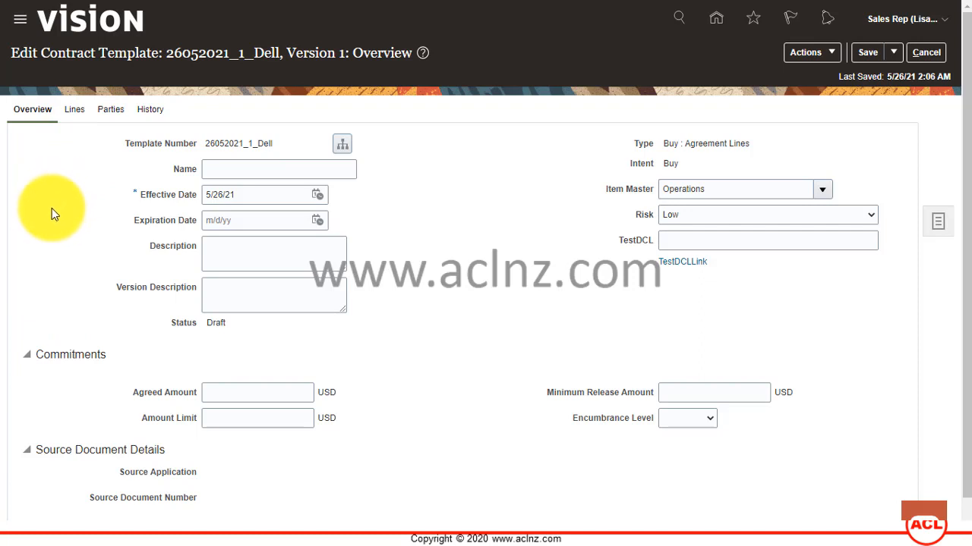
- Name the template 26052021_1_Dell_Computer_Components, reusing the template number as the first part
left_click(228, 169)
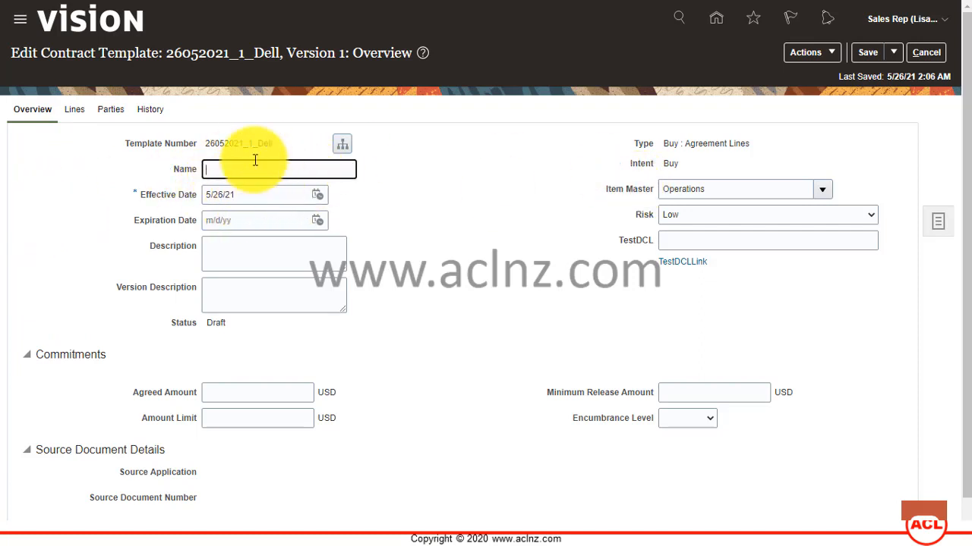
left_click(286, 144)
left_click(249, 172)
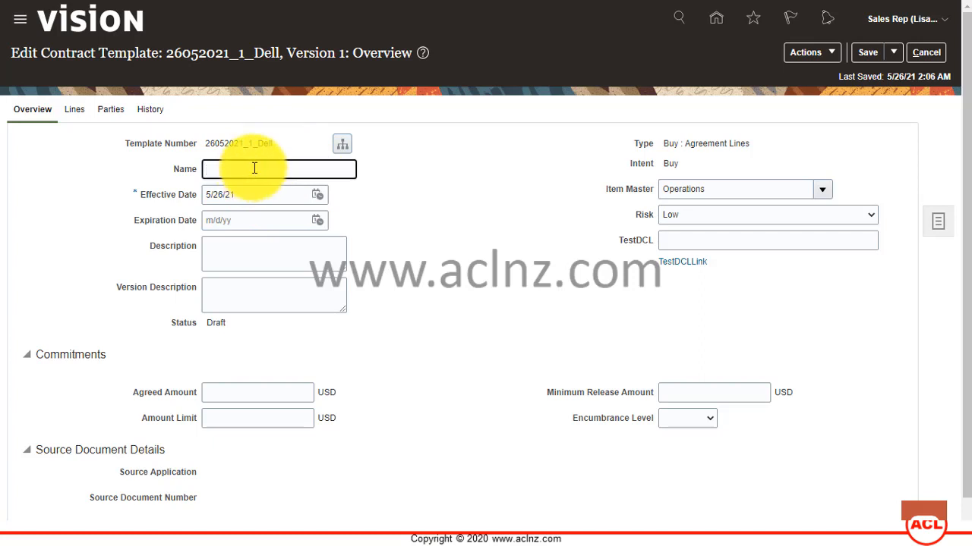
left_click_drag(281, 145, 209, 139)
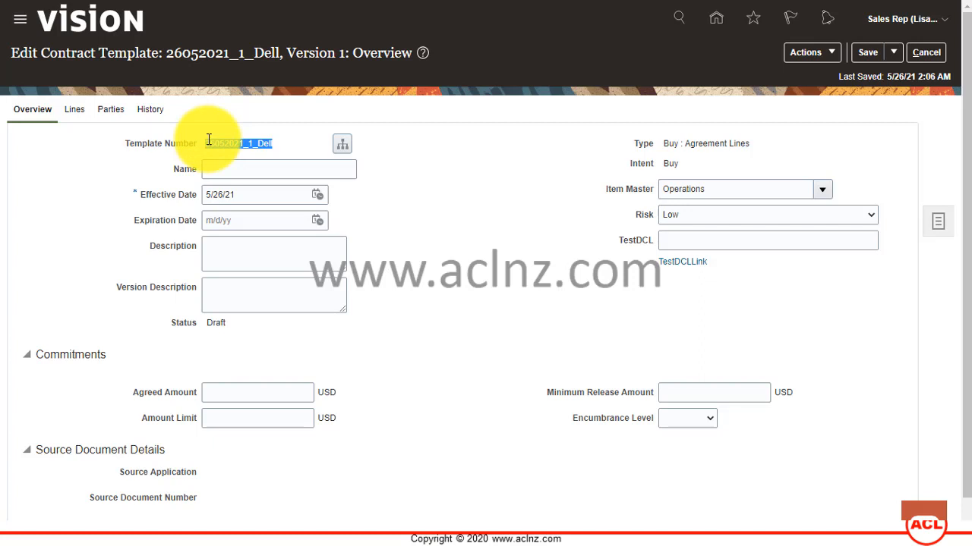
key("ctrl+c")
left_click(227, 168)
key("ctrl+v")
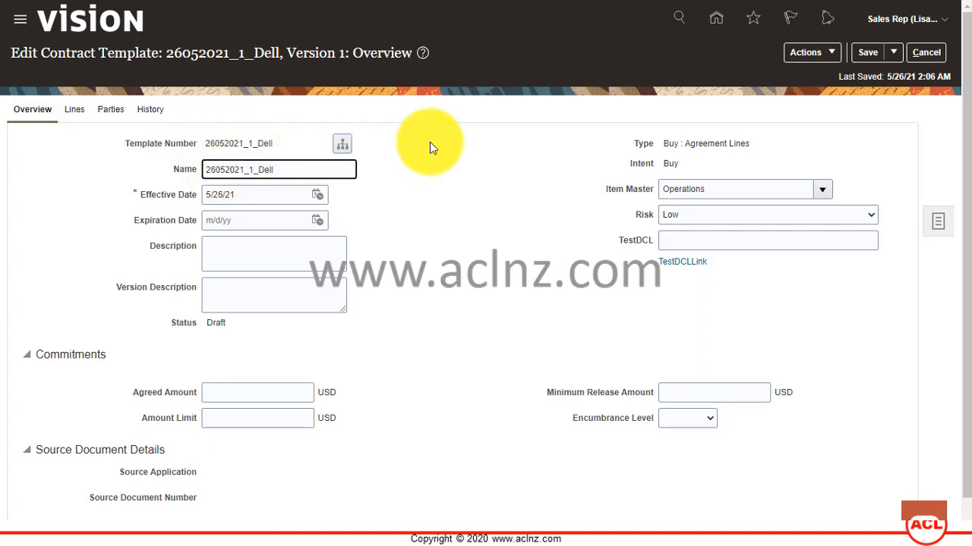
type("_Computer_Components")
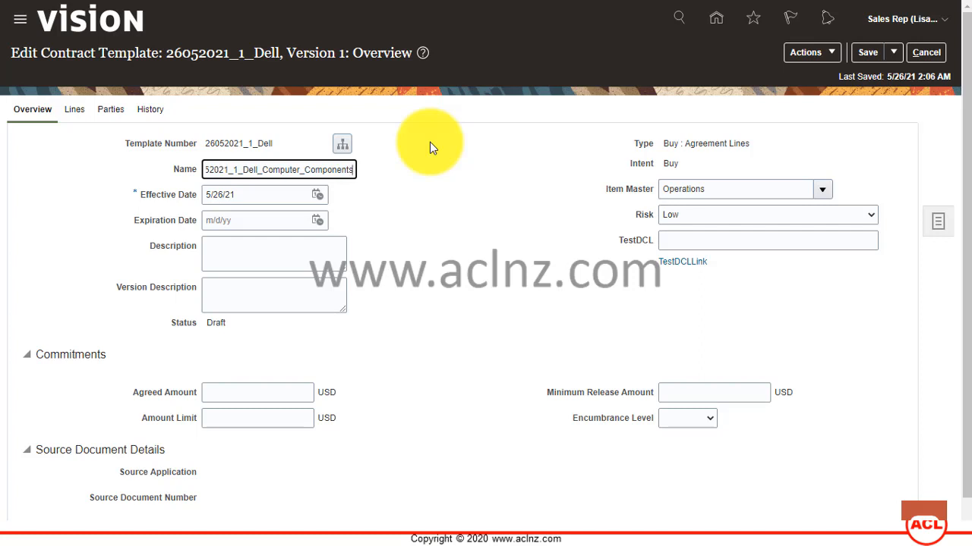
key("Tab")
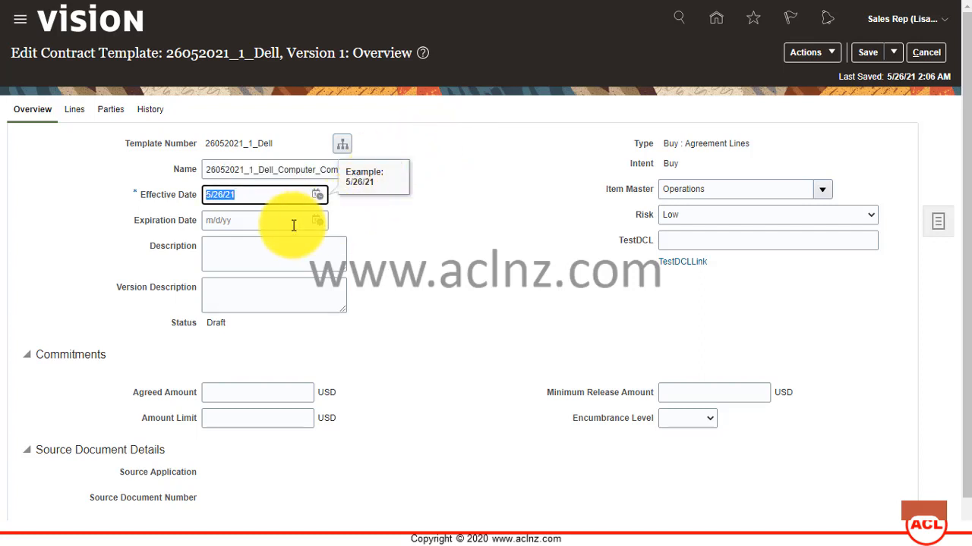
- Enter the description "Template to create Procurement Contracts with Dell Inc for ordering Computer Components"
key("Tab")
left_click(270, 261)
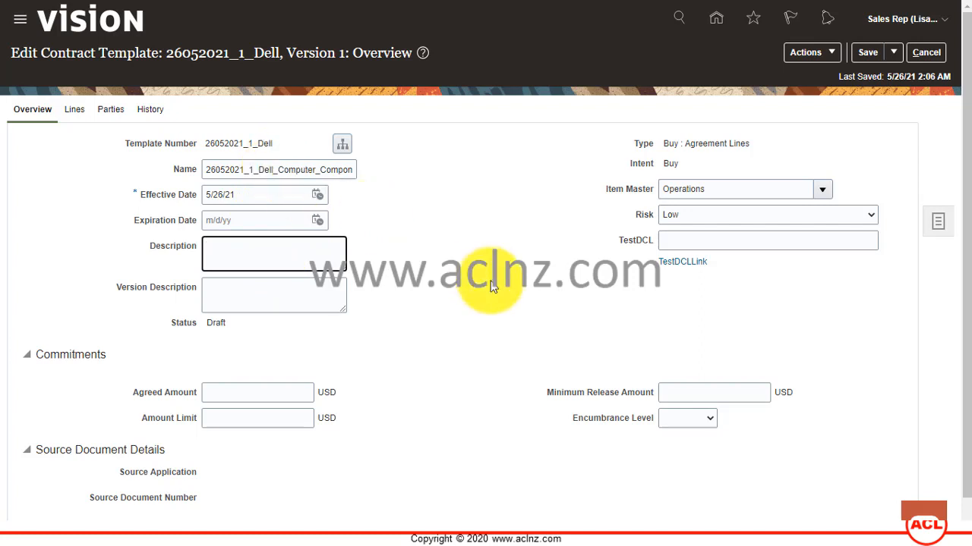
type("Te")
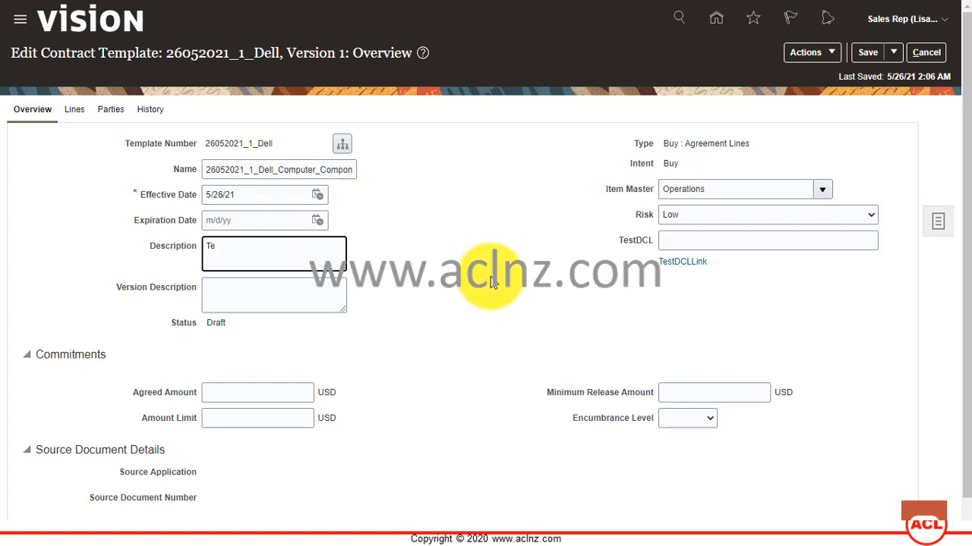
type("mplate to create Procurement Contracts with Dell Inc for ordering")
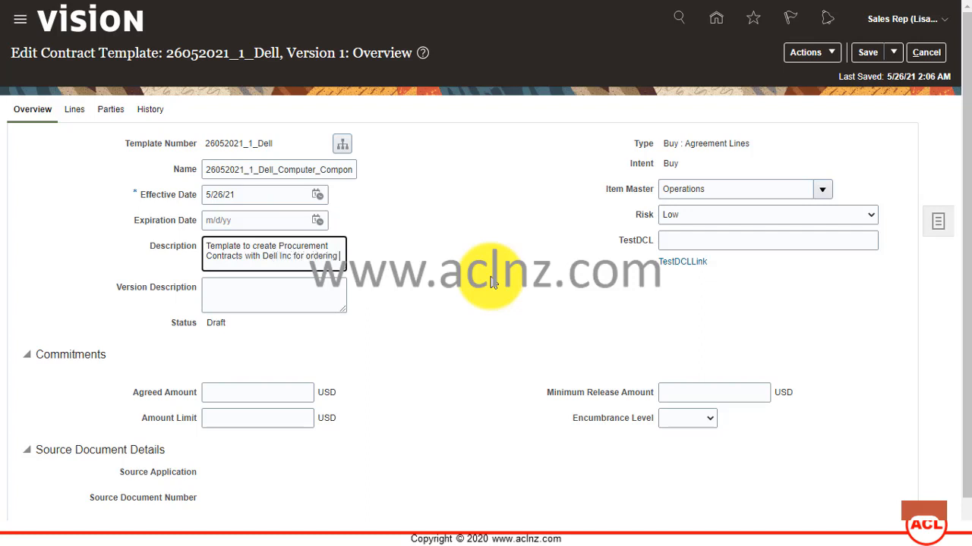
type("Computer Components")
left_click(254, 306)
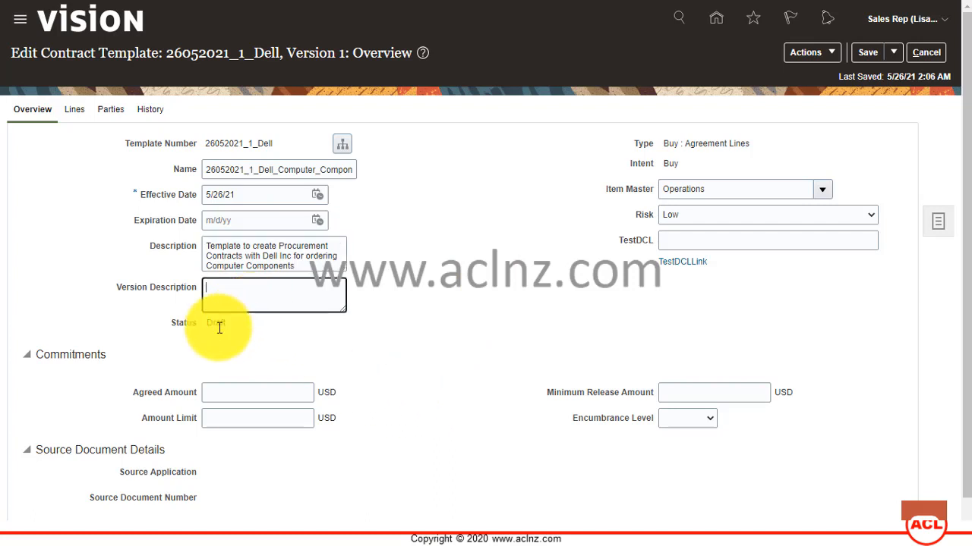
left_click_drag(207, 324, 225, 325)
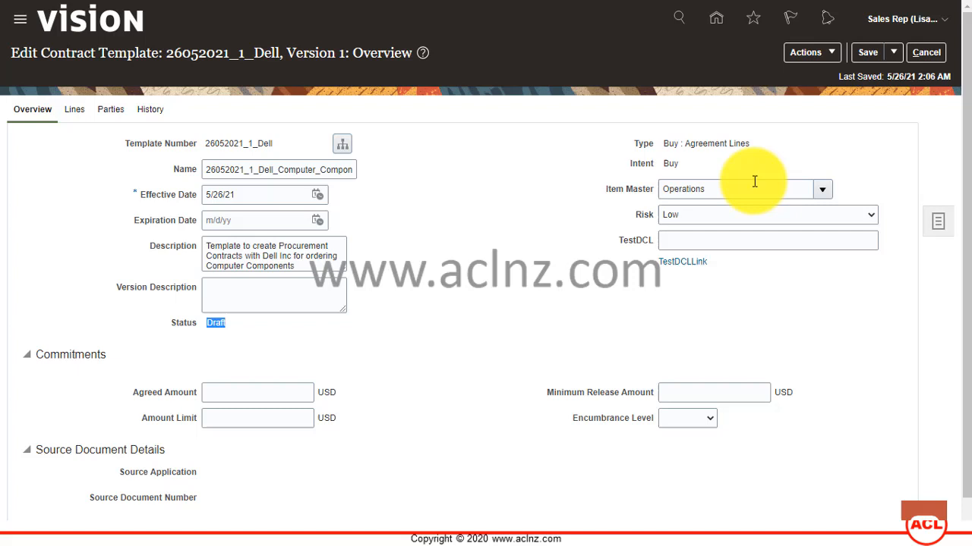
left_click(825, 189)
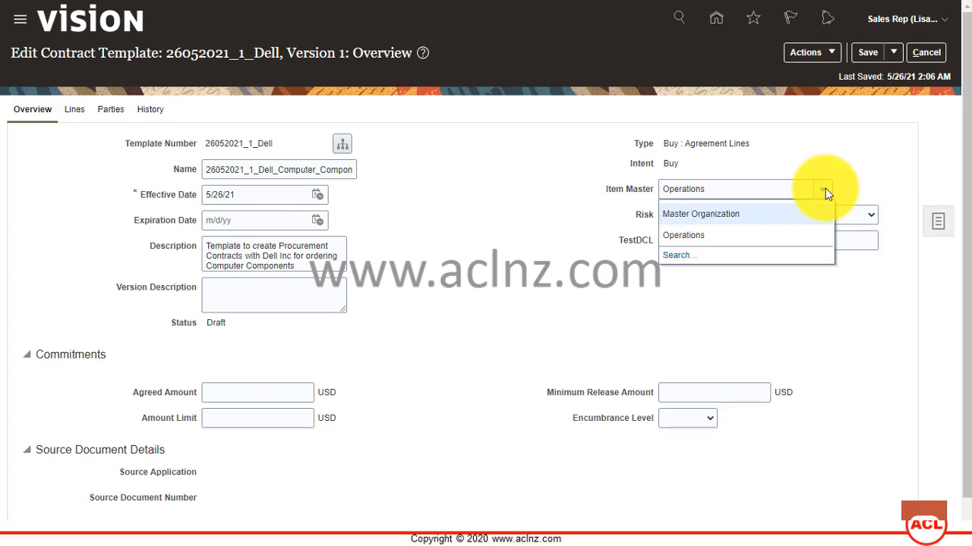
left_click(825, 189)
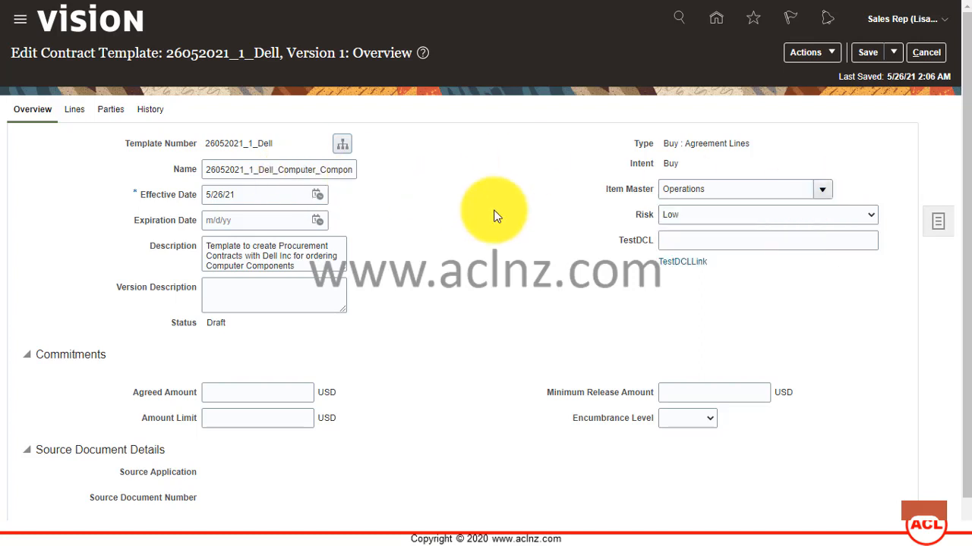
- Set the contract template's risk to Medium
left_click(706, 214)
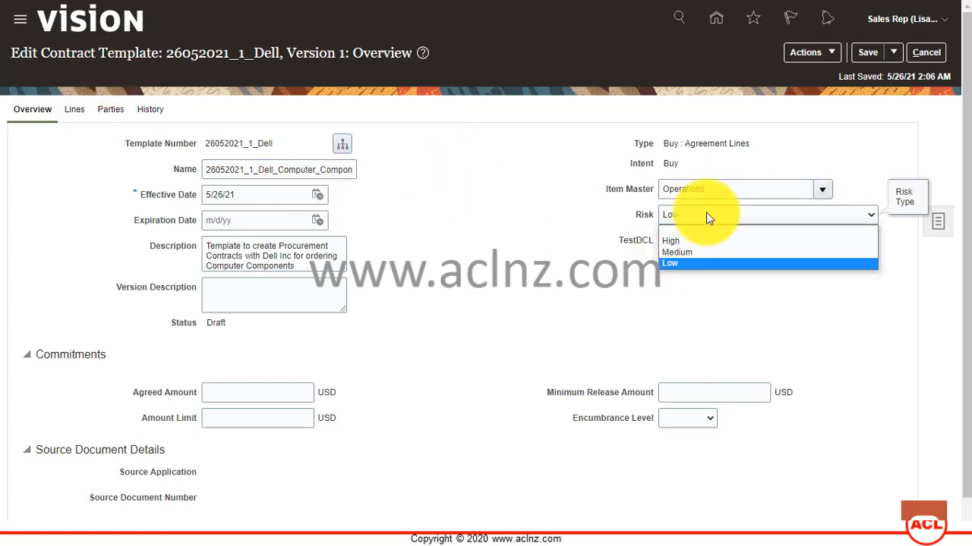
left_click(699, 256)
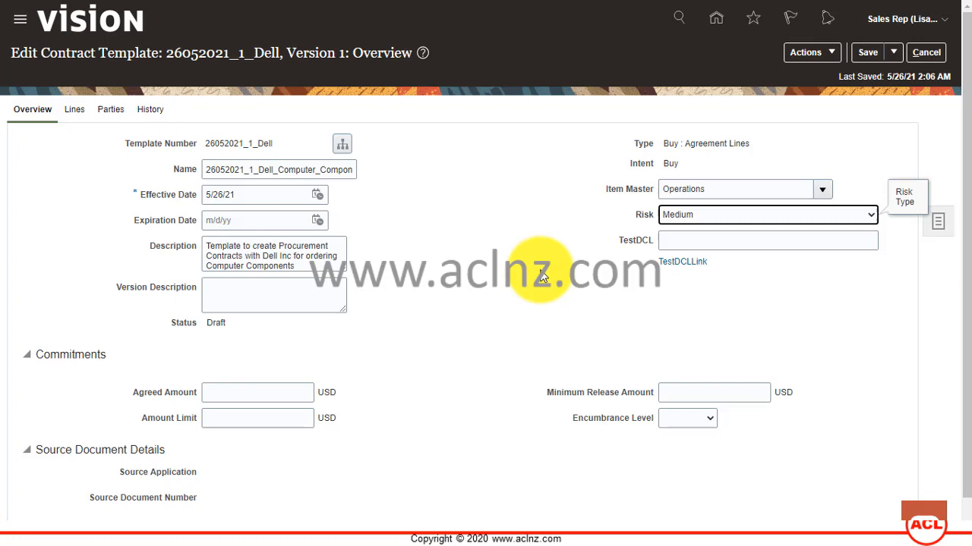
scroll(541, 276, "down", 1)
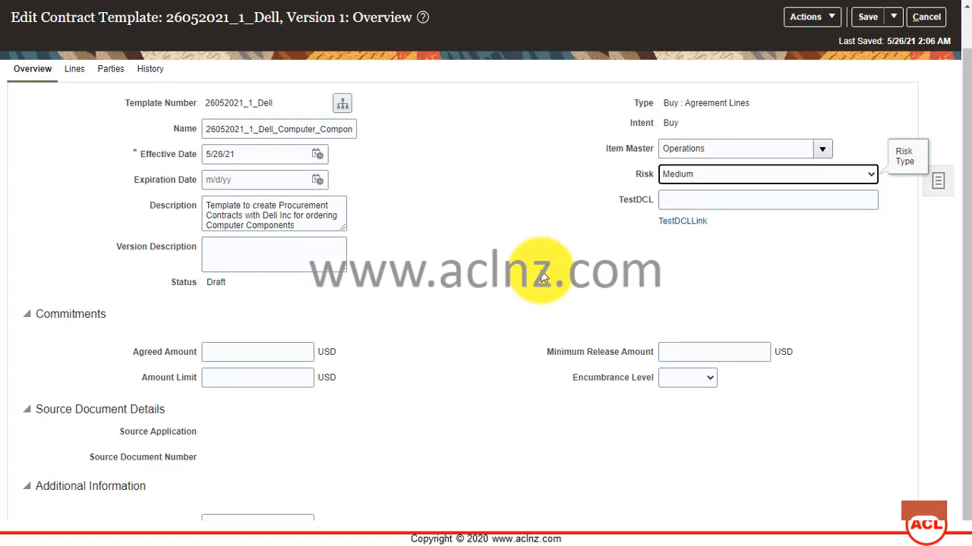
- Set the template's agreed amount to 1,500,000 USD and its minimum release amount to 1,200 USD
left_click(228, 354)
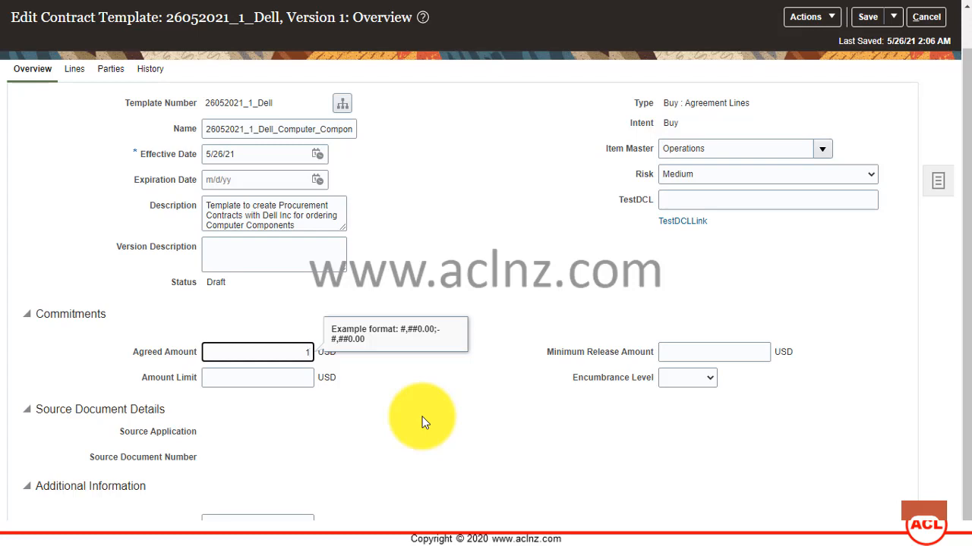
type("00000")
key("Tab")
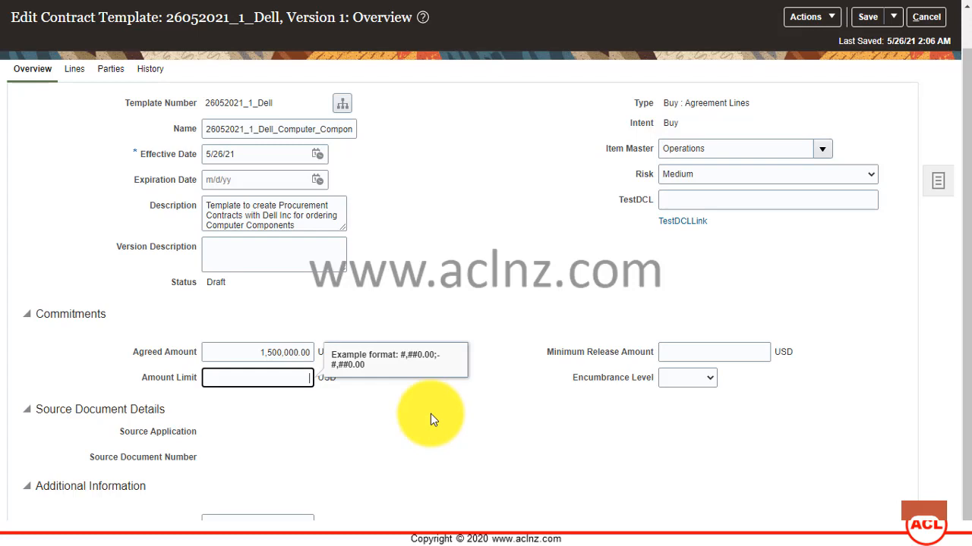
left_click(706, 350)
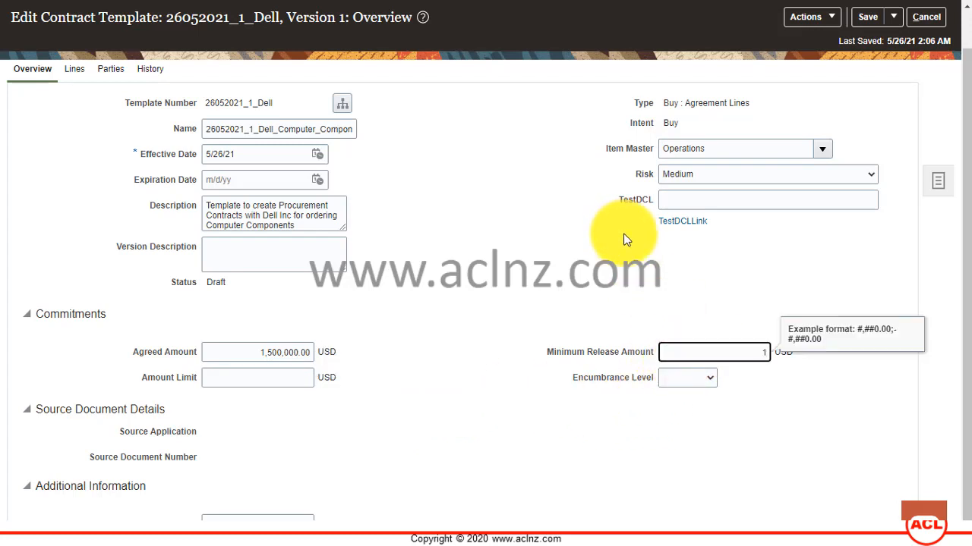
type("1200")
key("Tab")
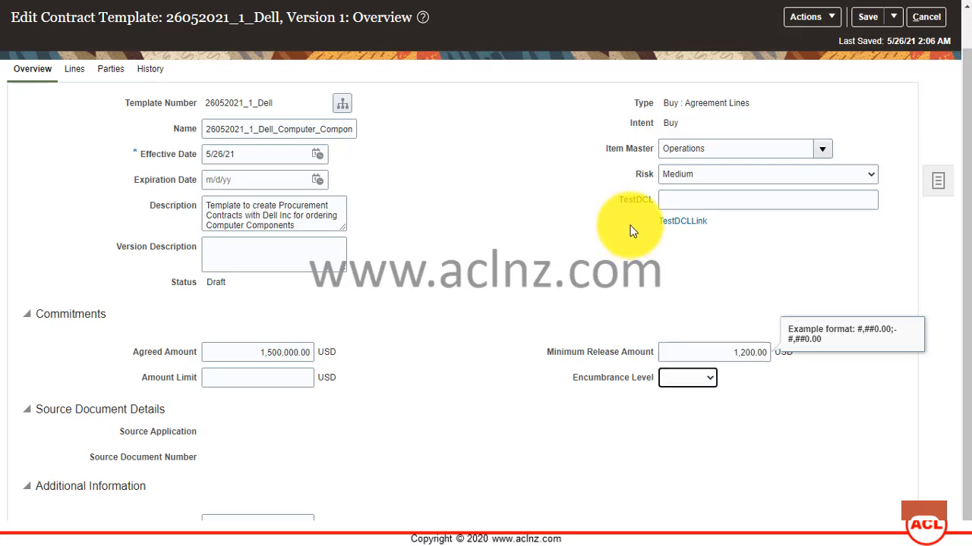
left_click(709, 376)
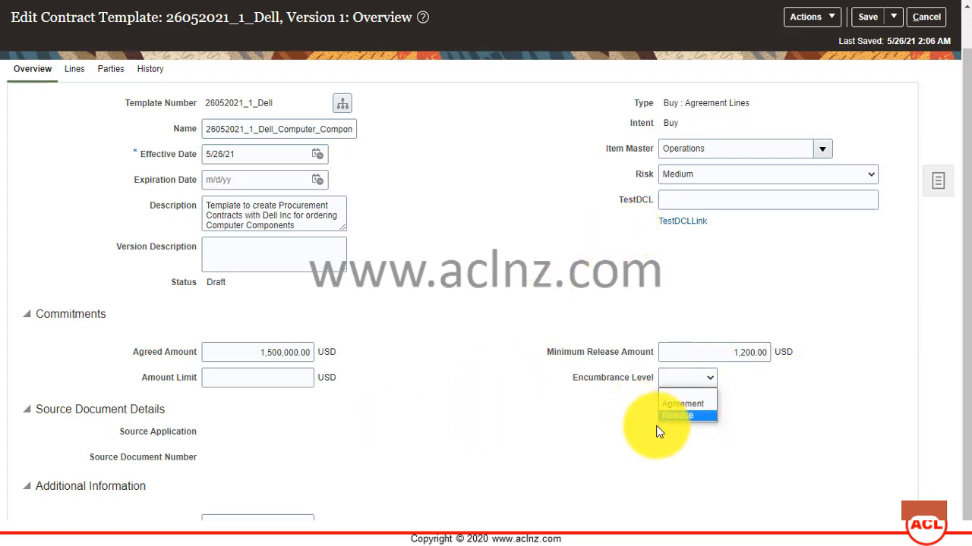
left_click(583, 414)
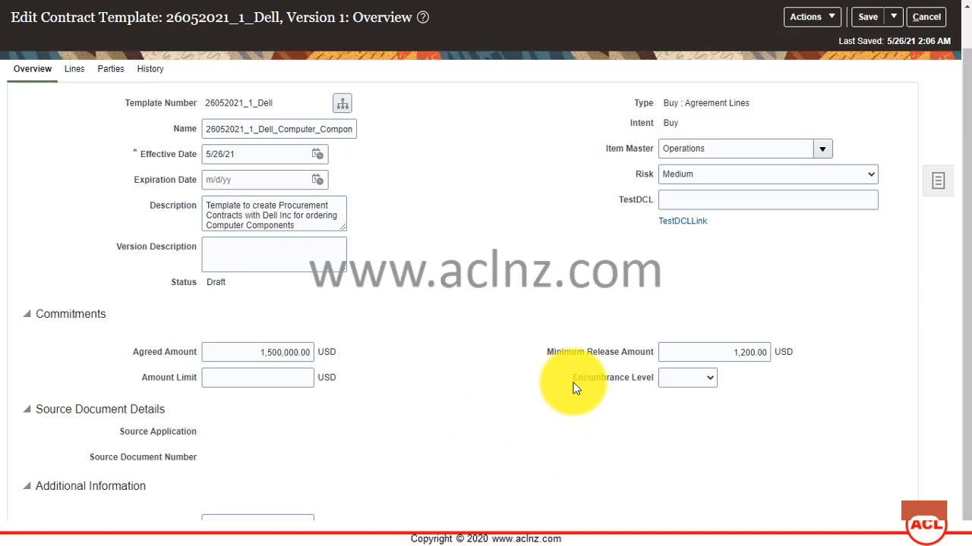
scroll(512, 362, "up", 1)
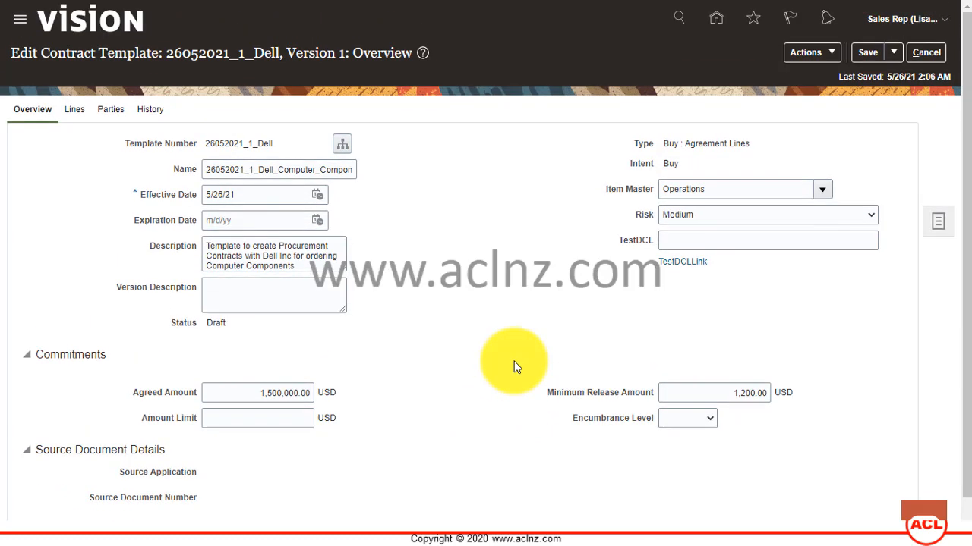
left_click(75, 109)
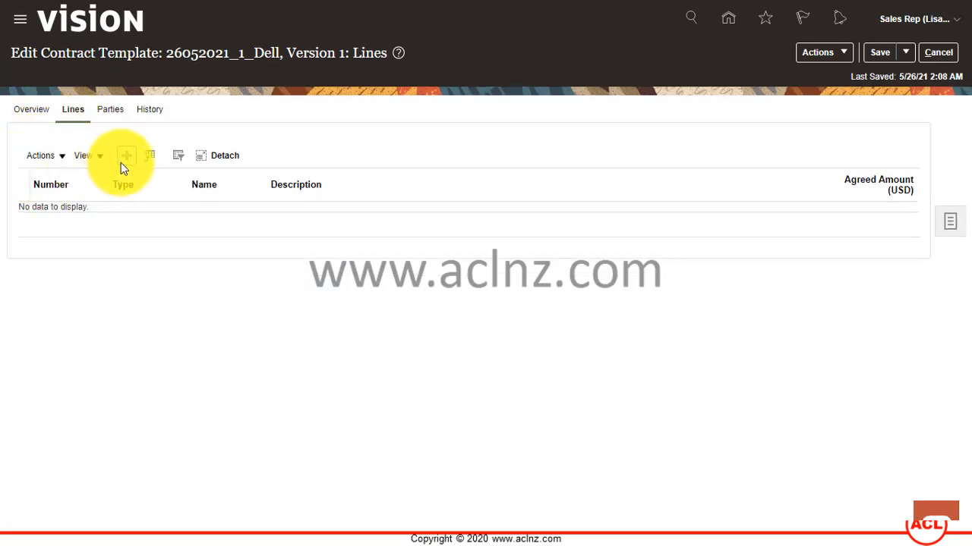
left_click(129, 158)
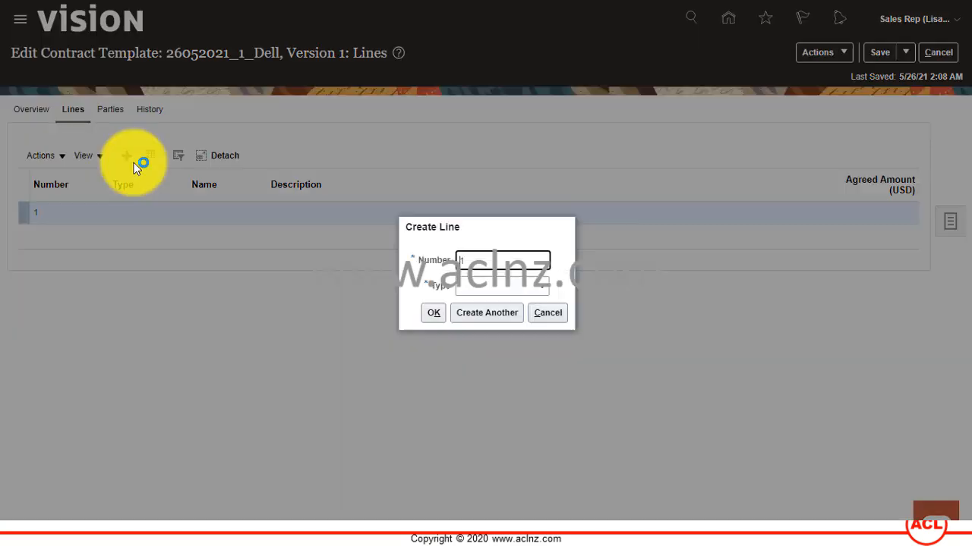
left_click(542, 287)
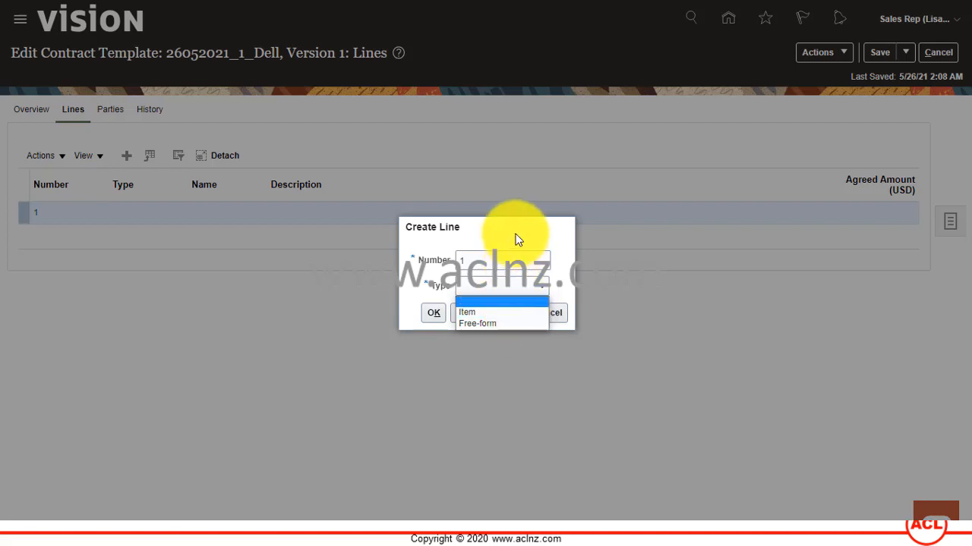
left_click(510, 241)
left_click(536, 286)
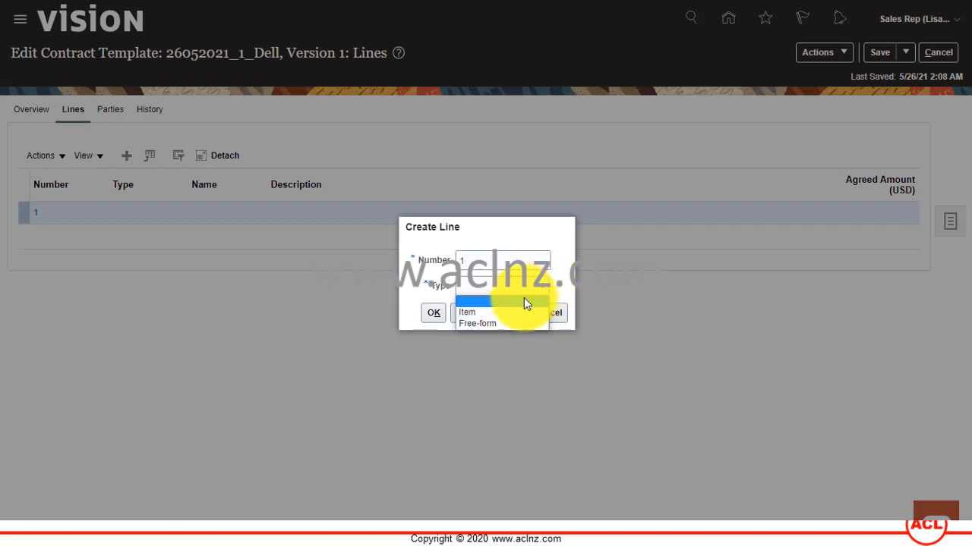
left_click(520, 312)
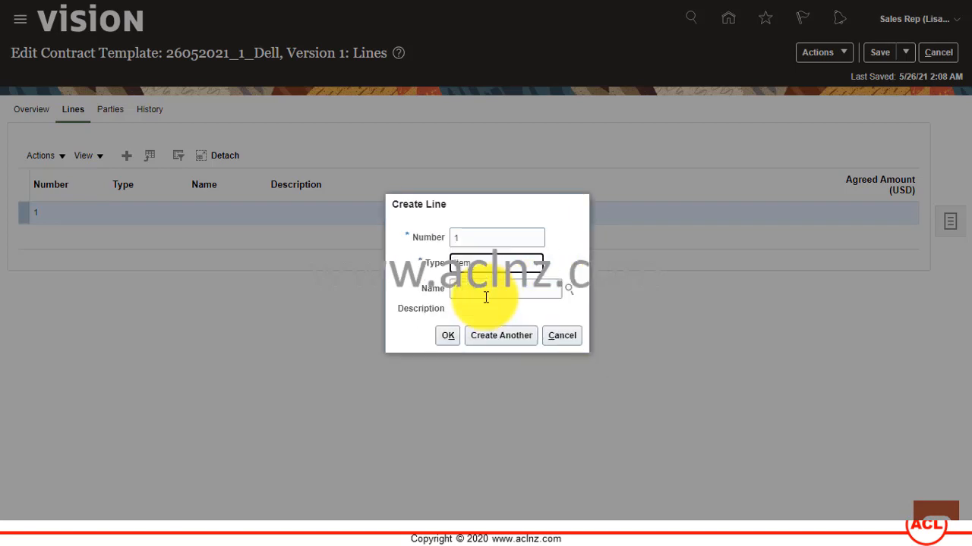
left_click(486, 293)
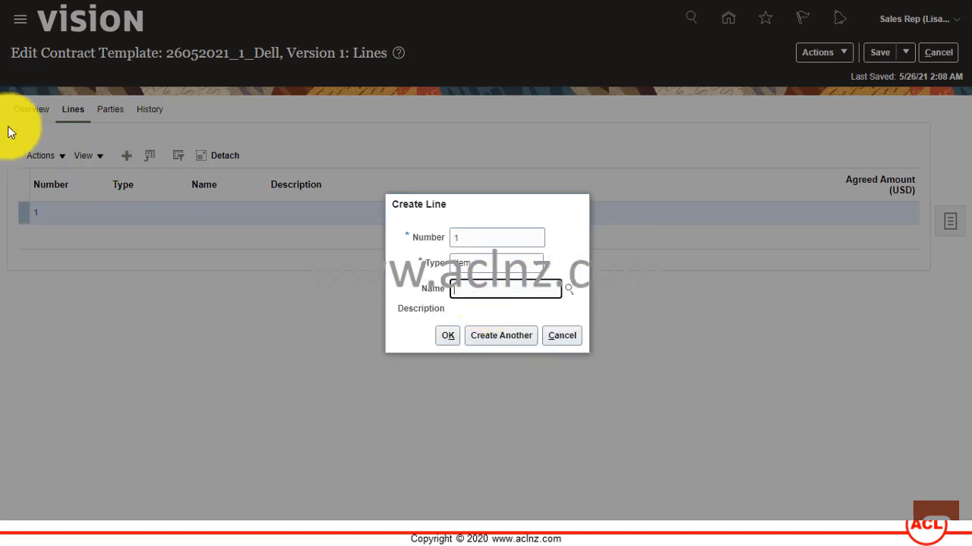
left_click(565, 336)
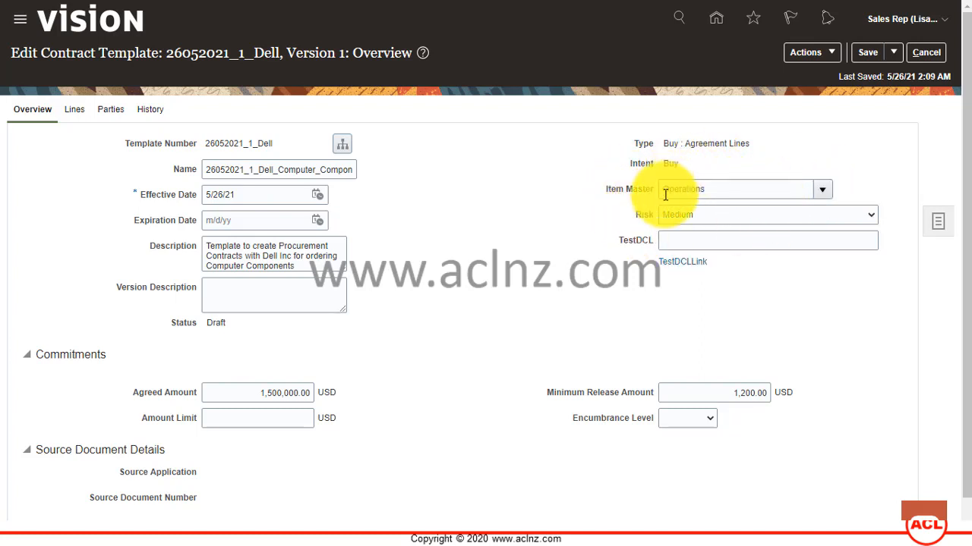
- Start a new template line of type Item and enter CM2 as its name
left_click(73, 110)
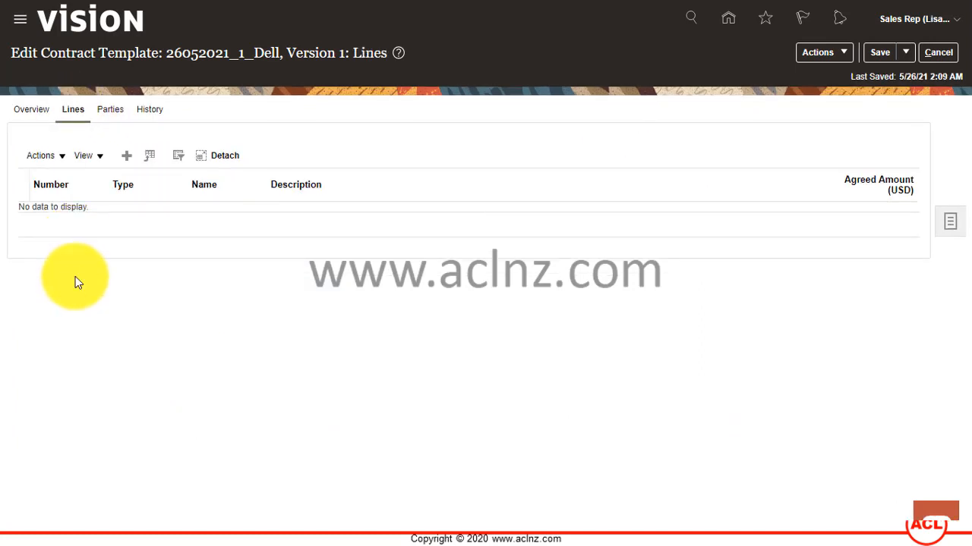
left_click(125, 156)
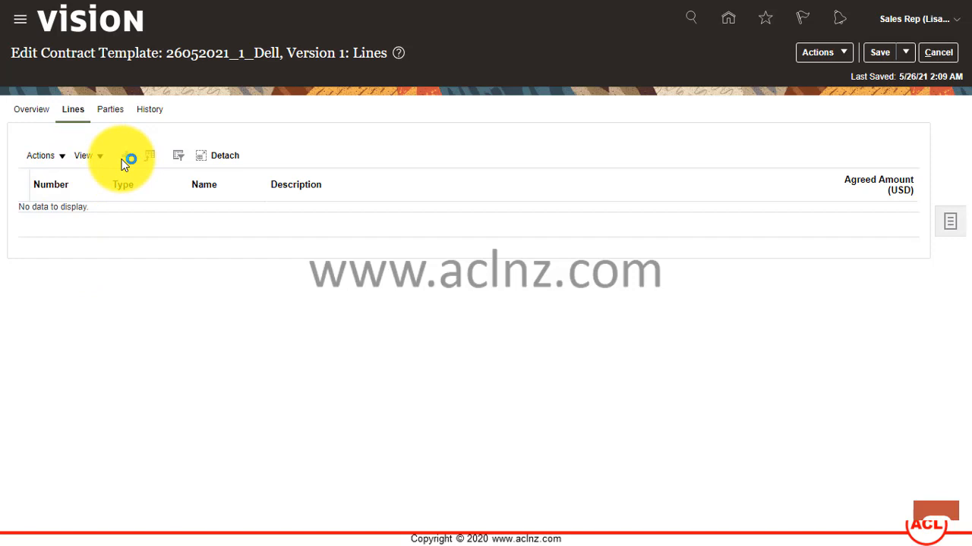
left_click(538, 288)
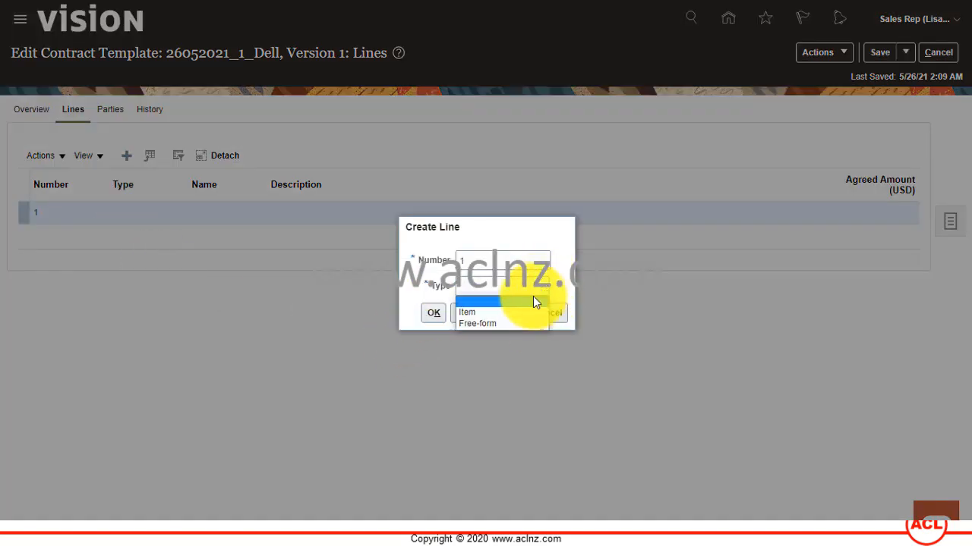
left_click(526, 308)
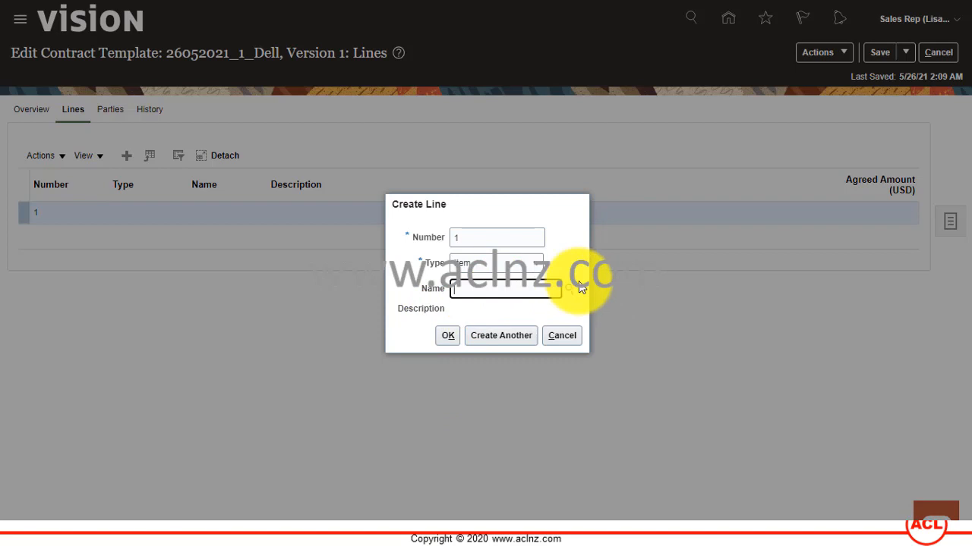
left_click(579, 281)
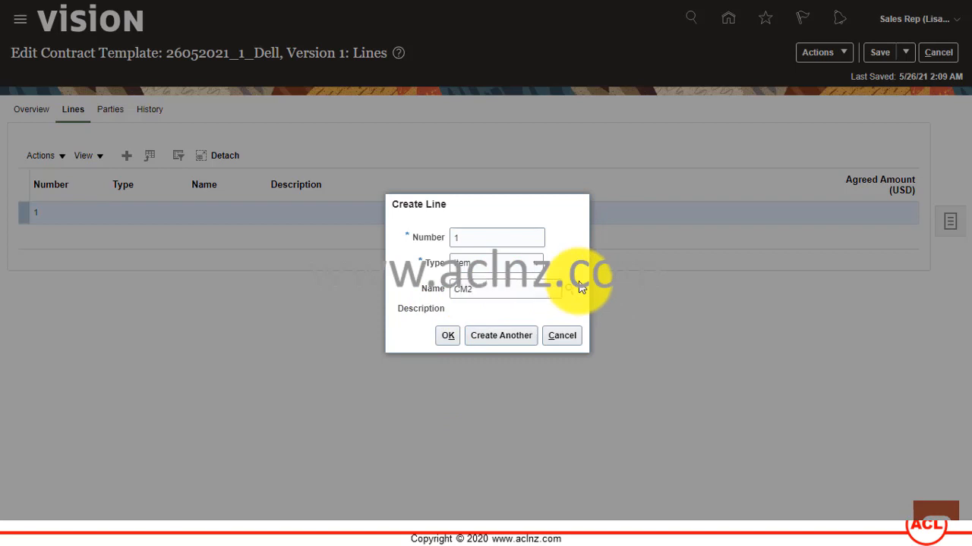
- Search the items for CM2 and create the line with item CM2151003, Ultra Server X7-4: 9 Rack Unit
left_click(571, 289)
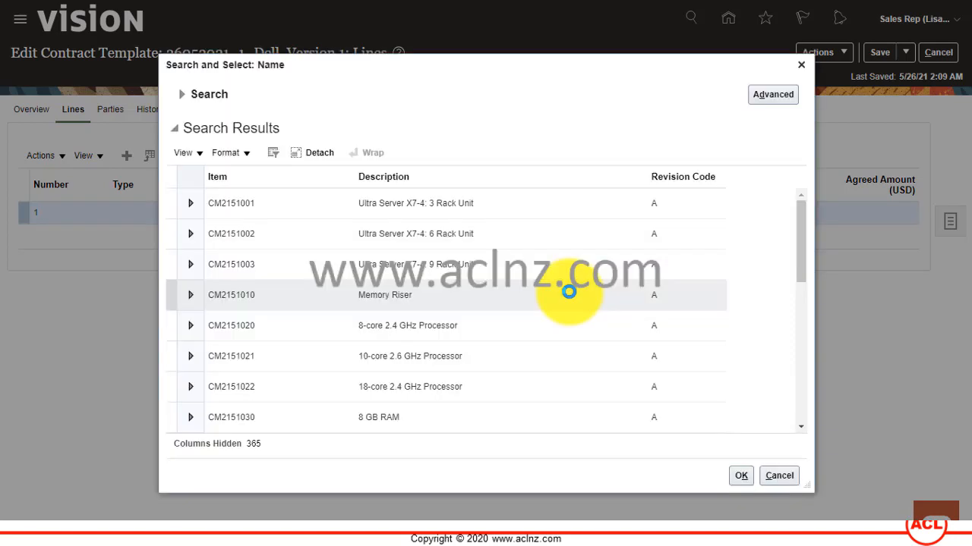
double_click(418, 211)
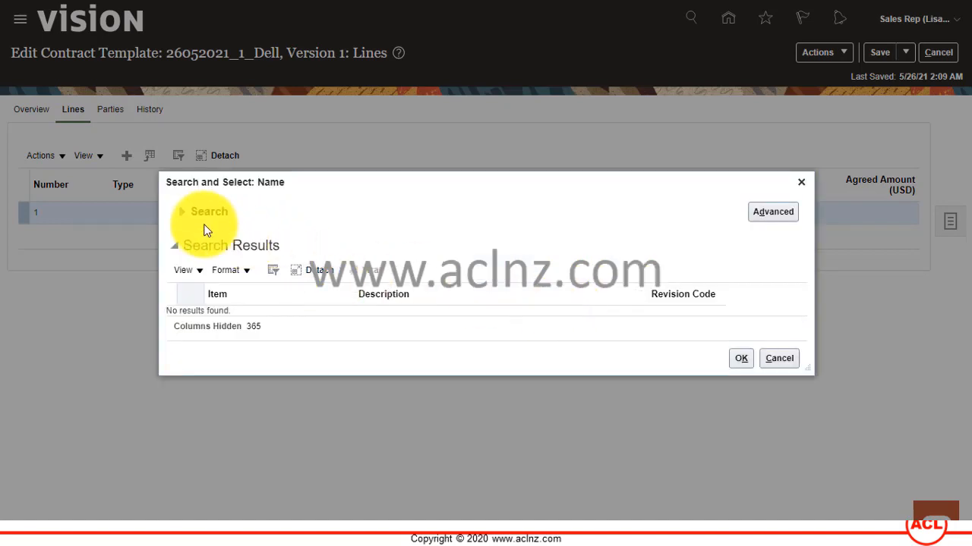
left_click(184, 211)
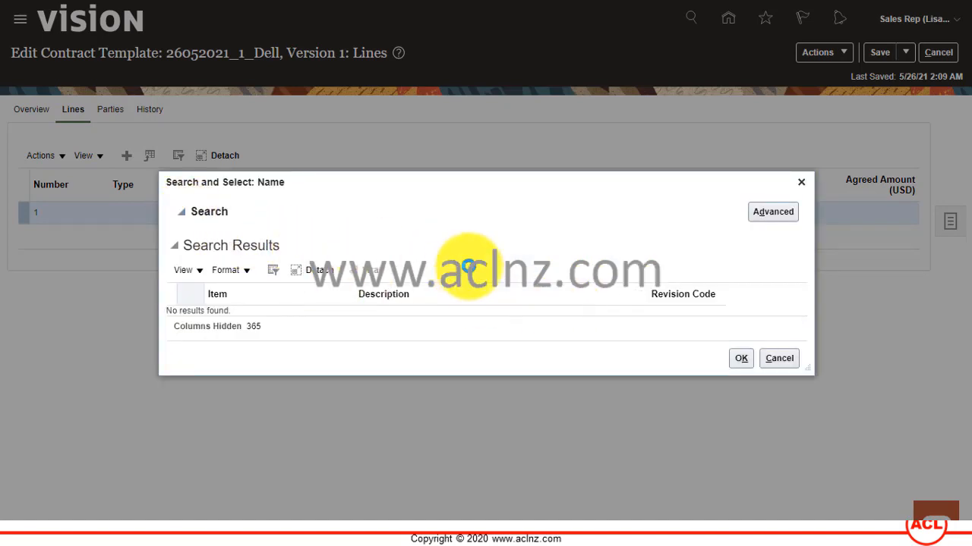
left_click(373, 206)
type("CM2")
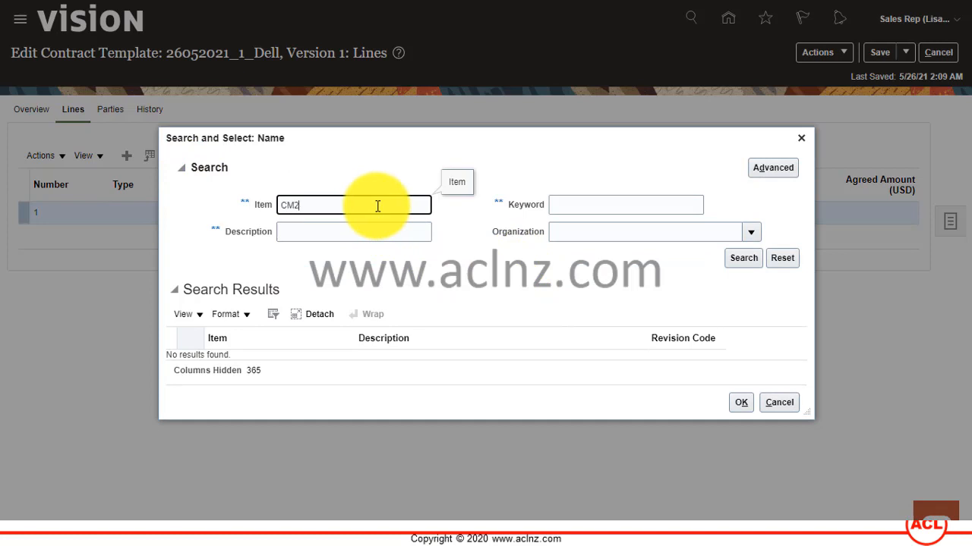
left_click(734, 259)
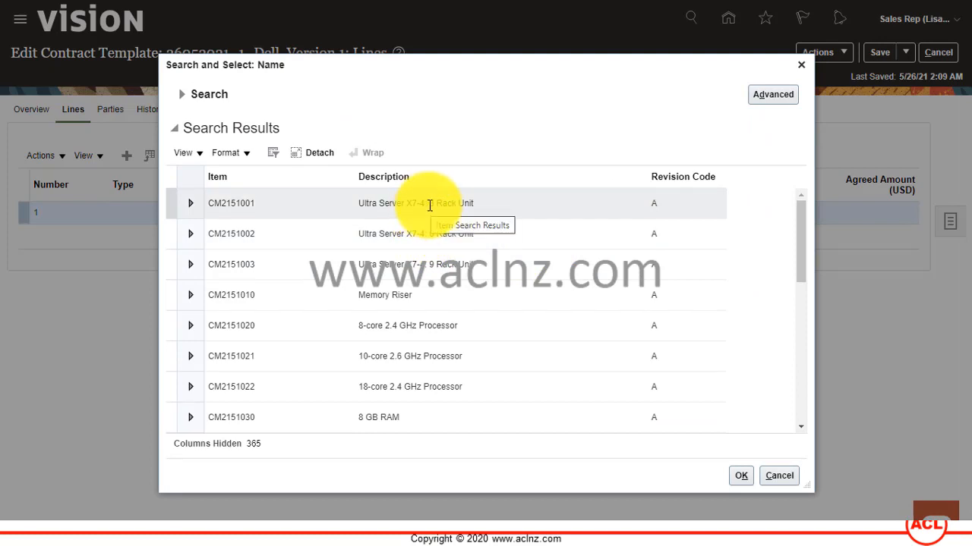
left_click(450, 266)
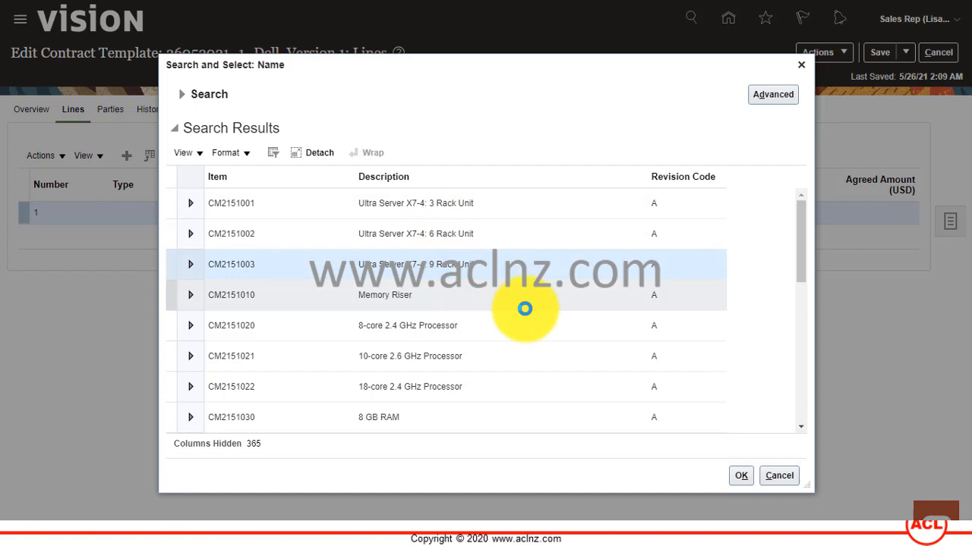
left_click(740, 477)
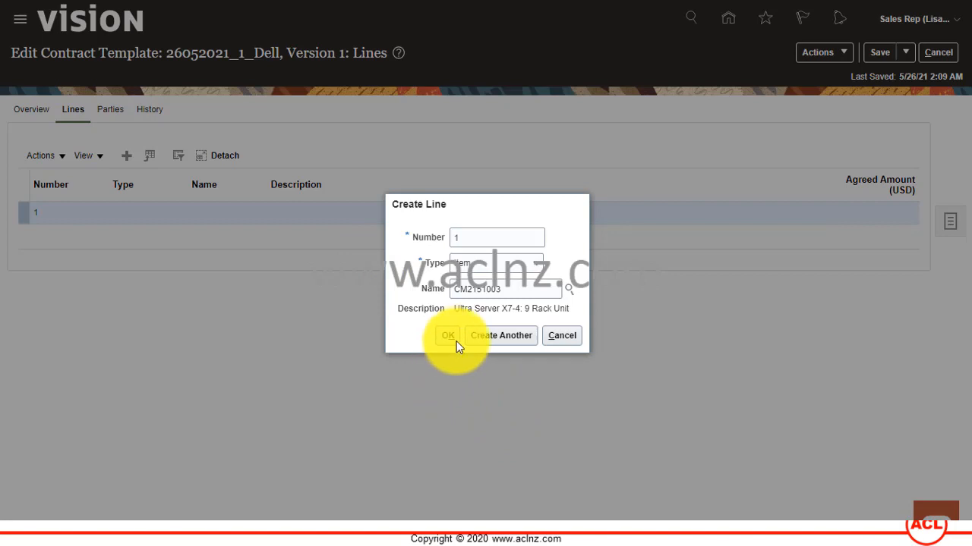
left_click(456, 339)
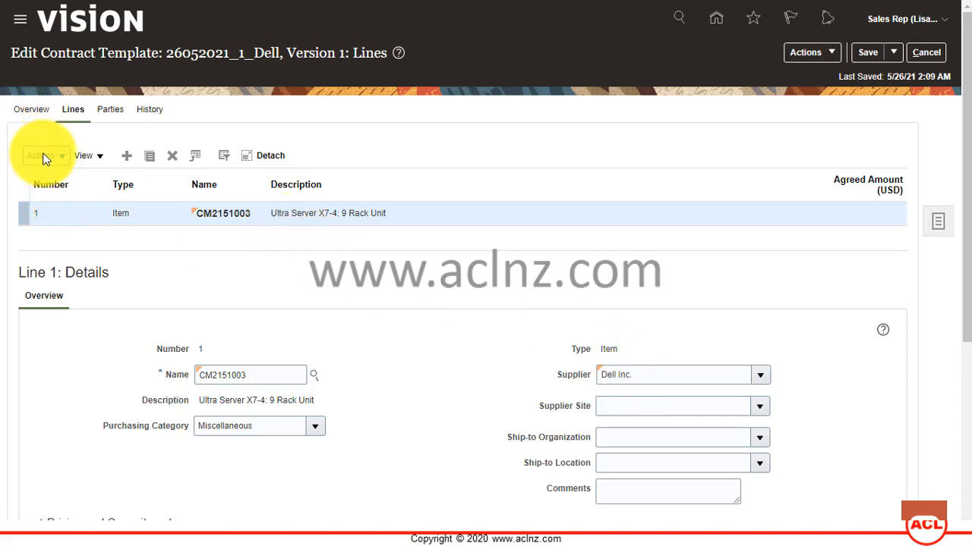
- Check the application's version information, then return to the template lines
left_click(945, 28)
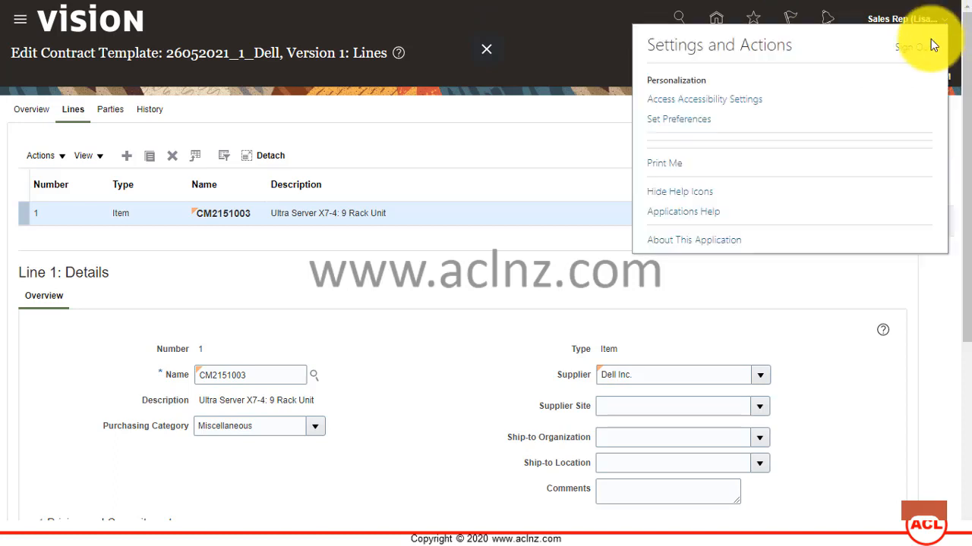
left_click(713, 240)
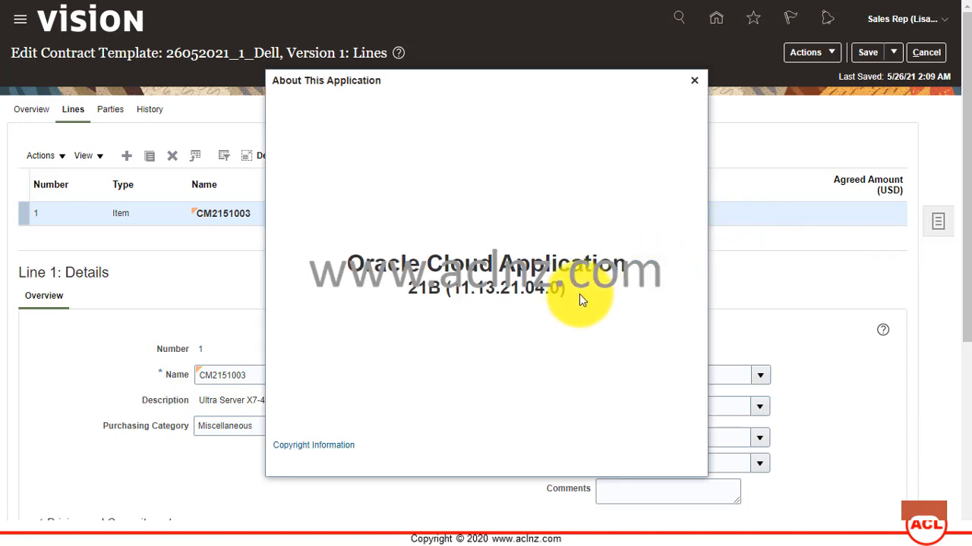
left_click(694, 80)
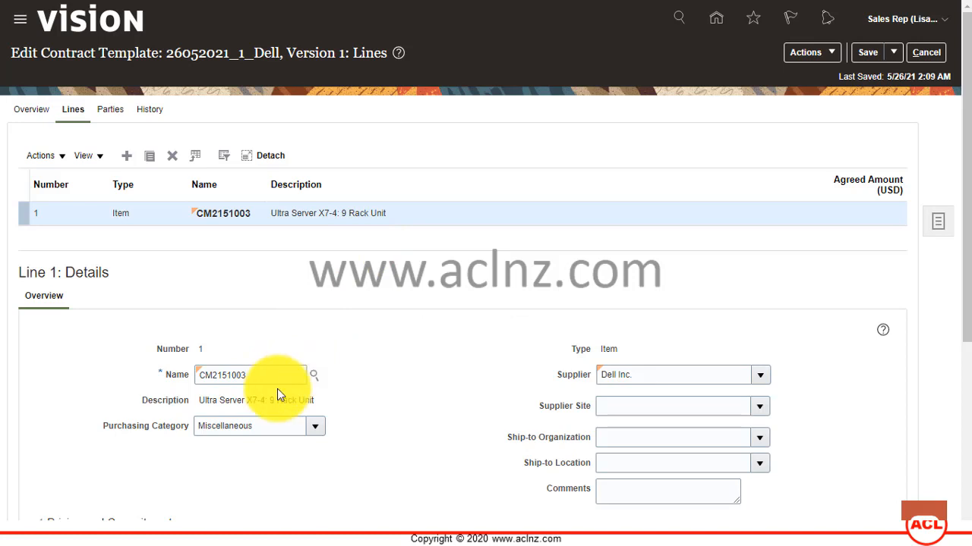
- Set the supplier site of line 1 to Dell US1
left_click(316, 427)
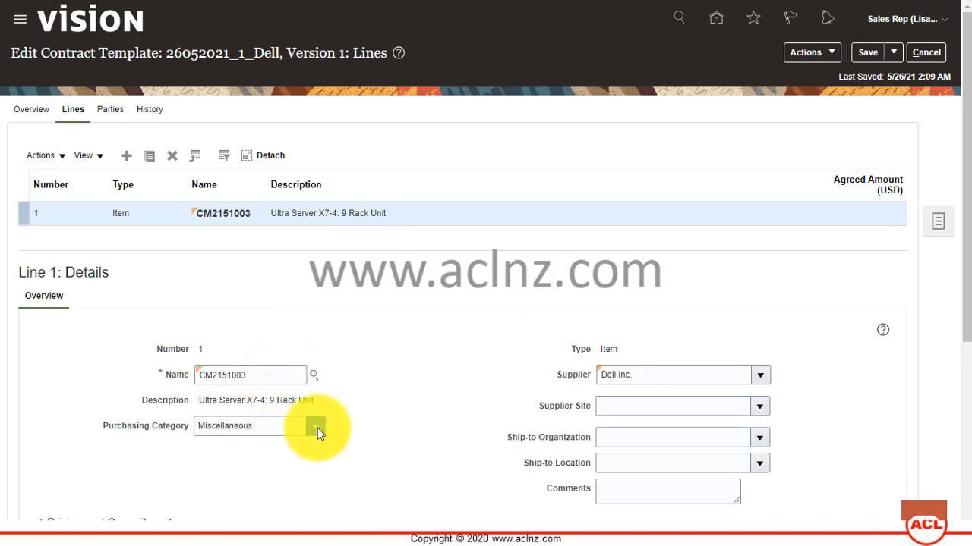
left_click(402, 361)
scroll(327, 350, "down", 2)
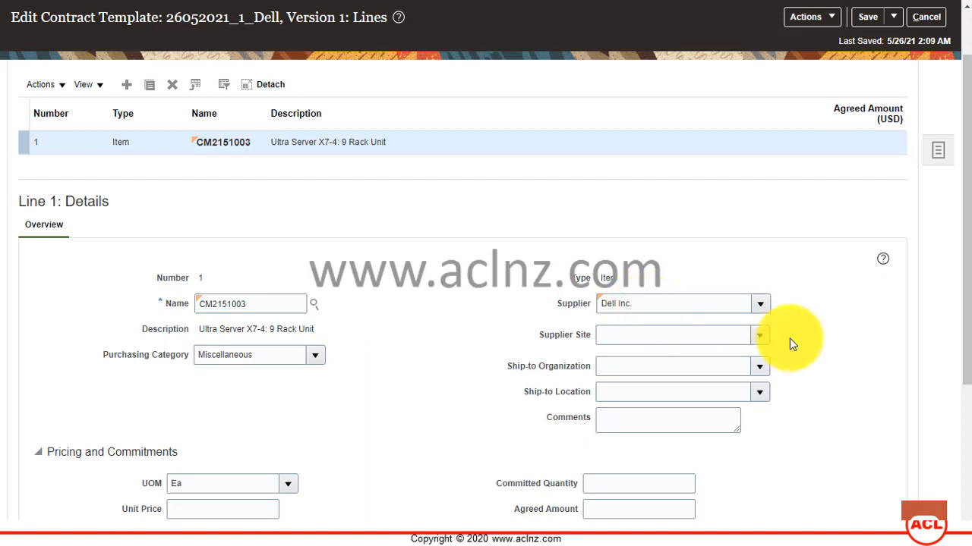
left_click(762, 335)
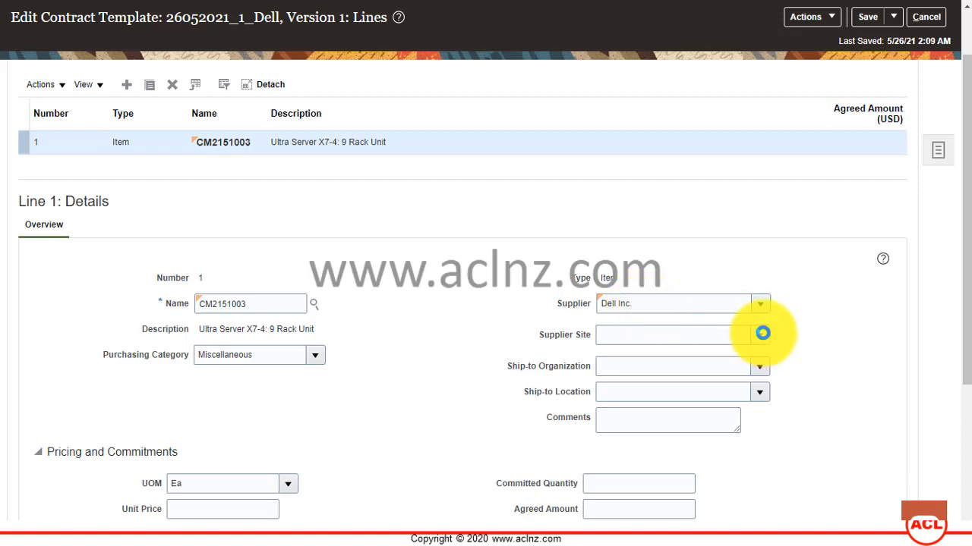
left_click(759, 379)
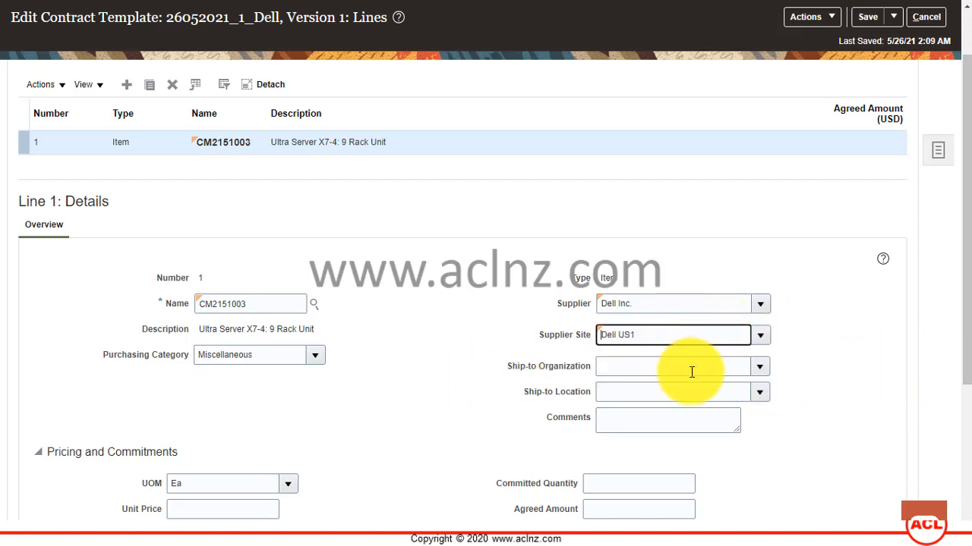
scroll(515, 369, "down", 1)
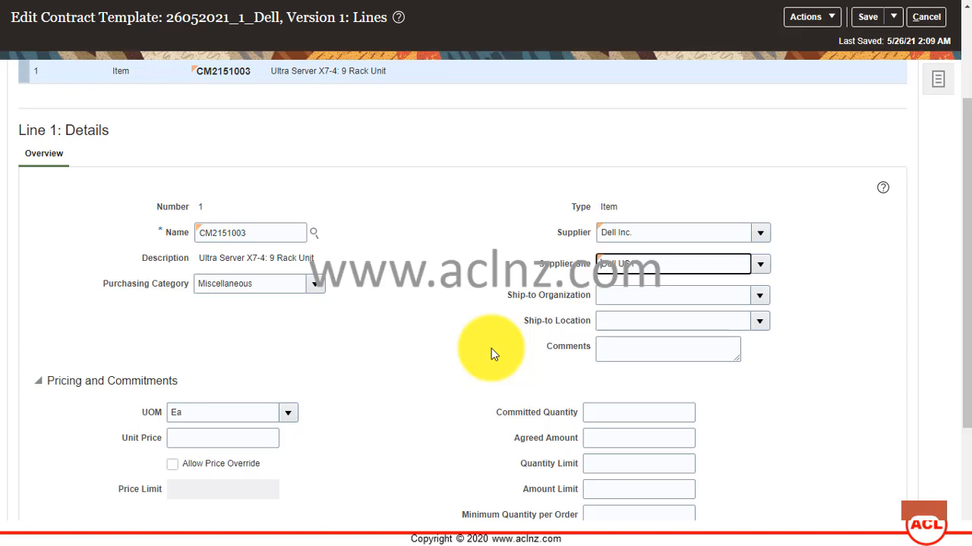
- Set line 1's unit price to 2,500 with price override allowed, and its committed quantity to 80
scroll(489, 353, "down", 1)
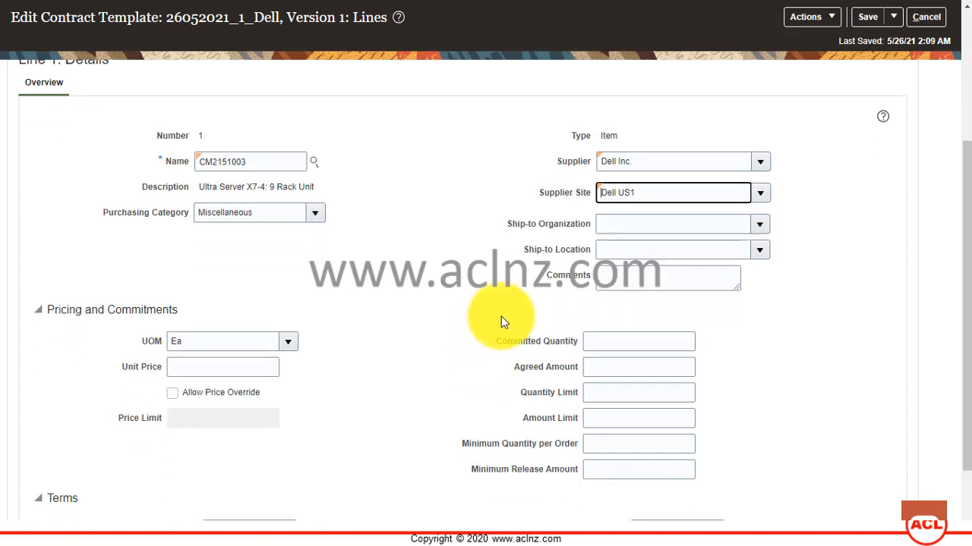
left_click(232, 366)
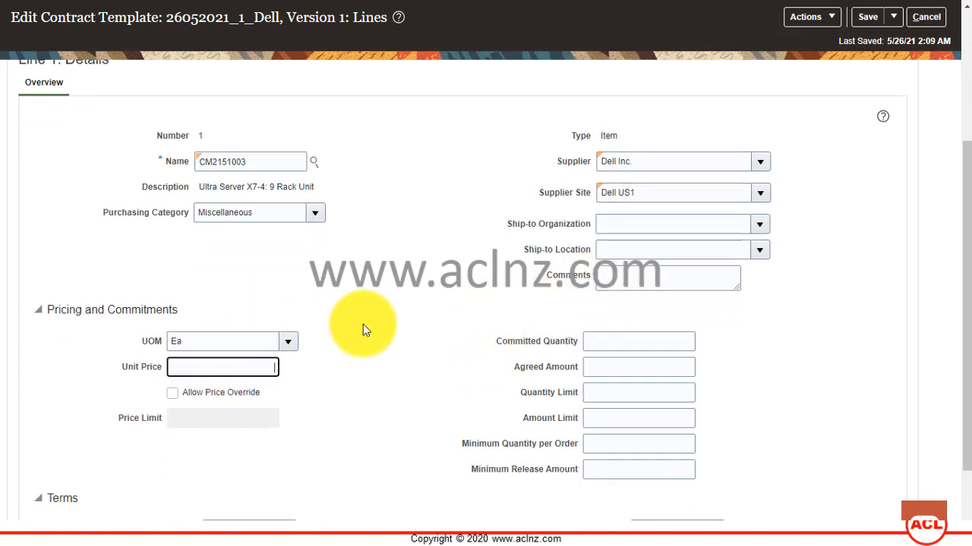
scroll(468, 256, "up", 2)
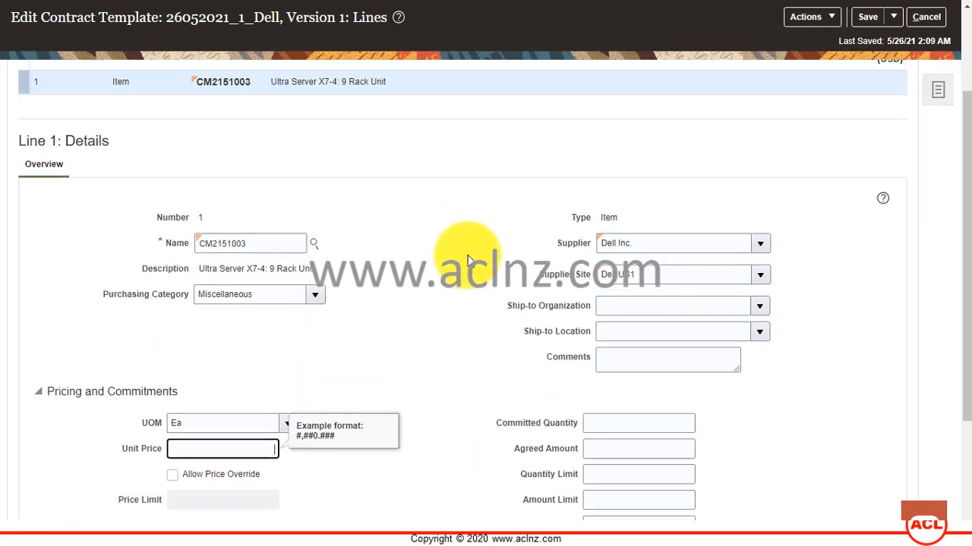
scroll(469, 258, "down", 3)
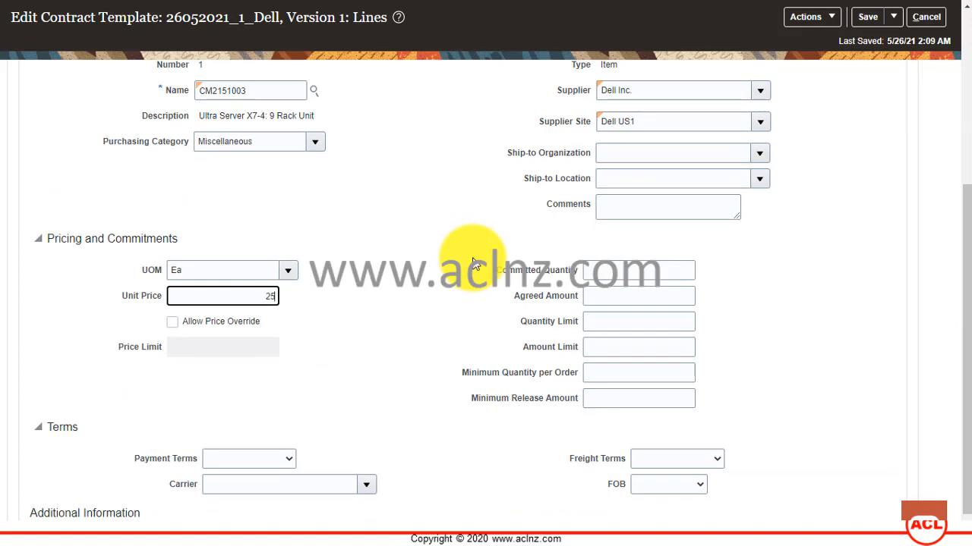
key("Tab")
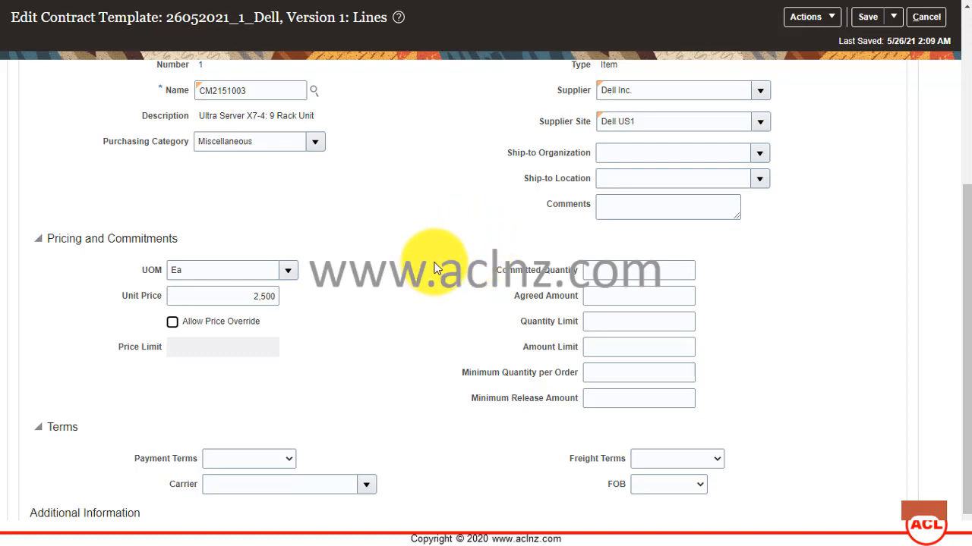
left_click(172, 322)
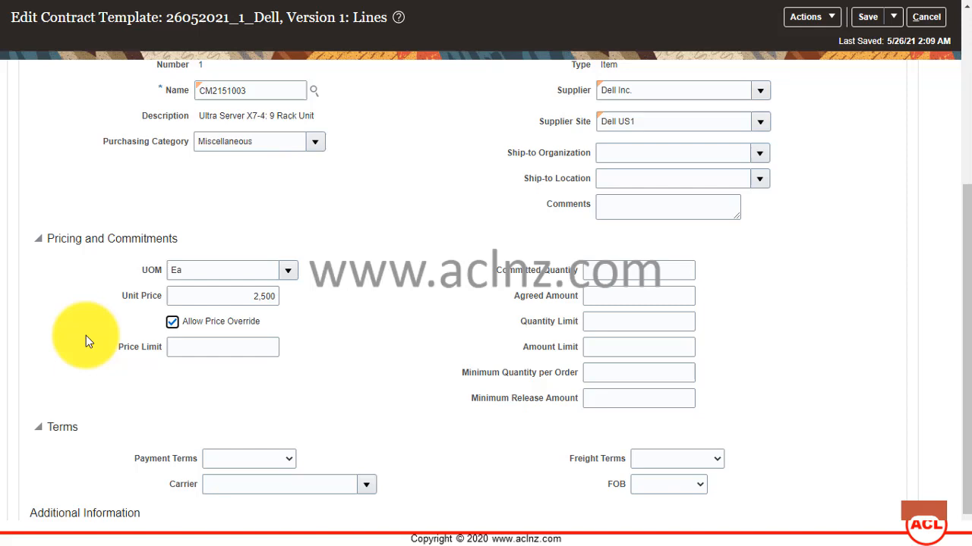
left_click(248, 303)
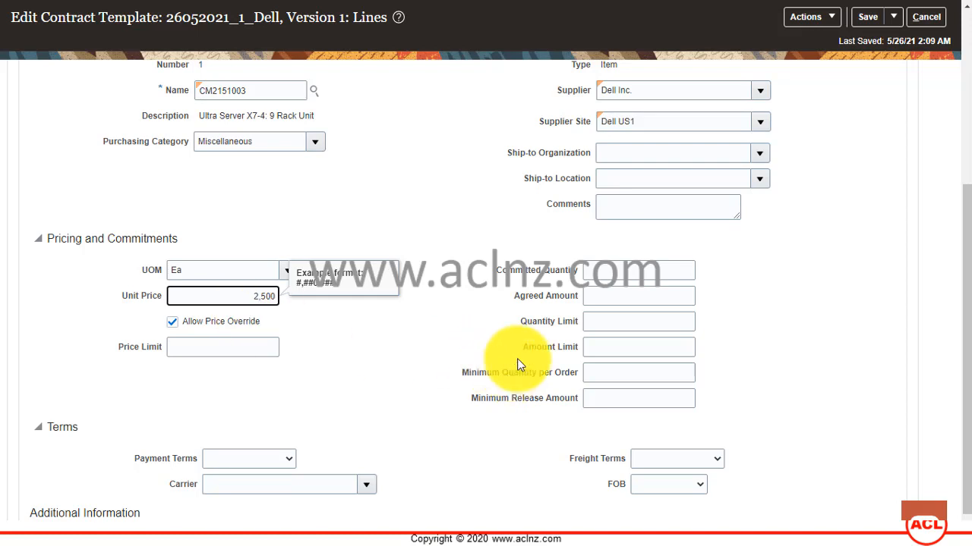
left_click(628, 267)
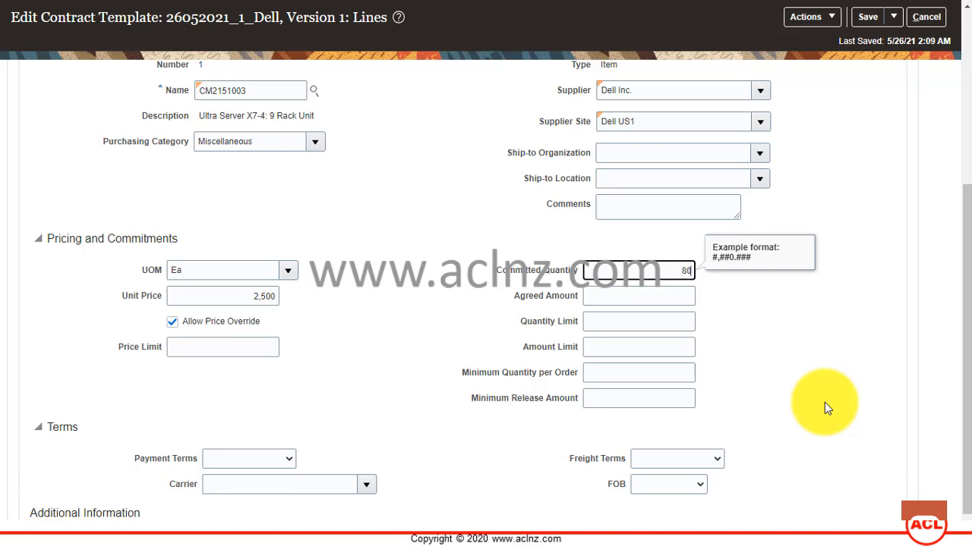
key("Tab")
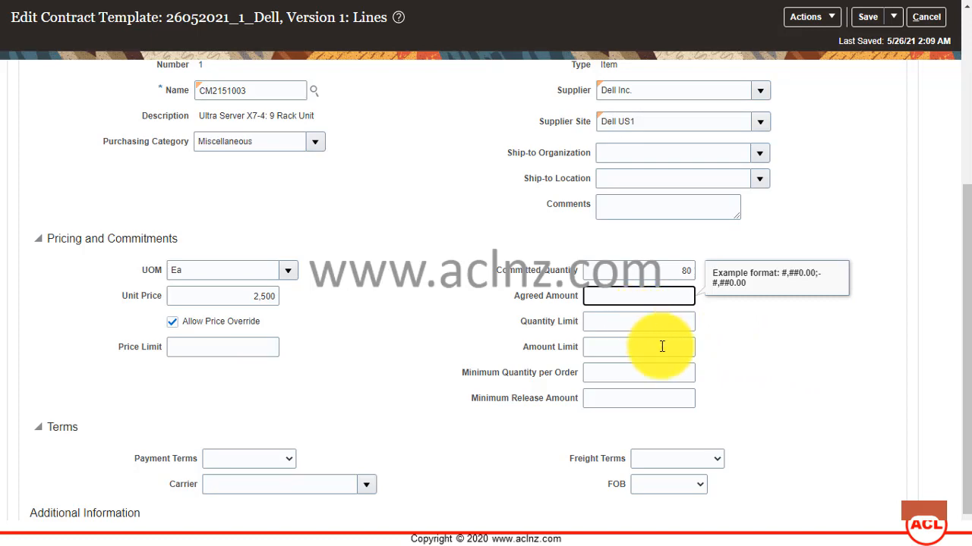
- Check the commitment amounts in the template overview, and return to the details of line 1
scroll(661, 346, "up", 5)
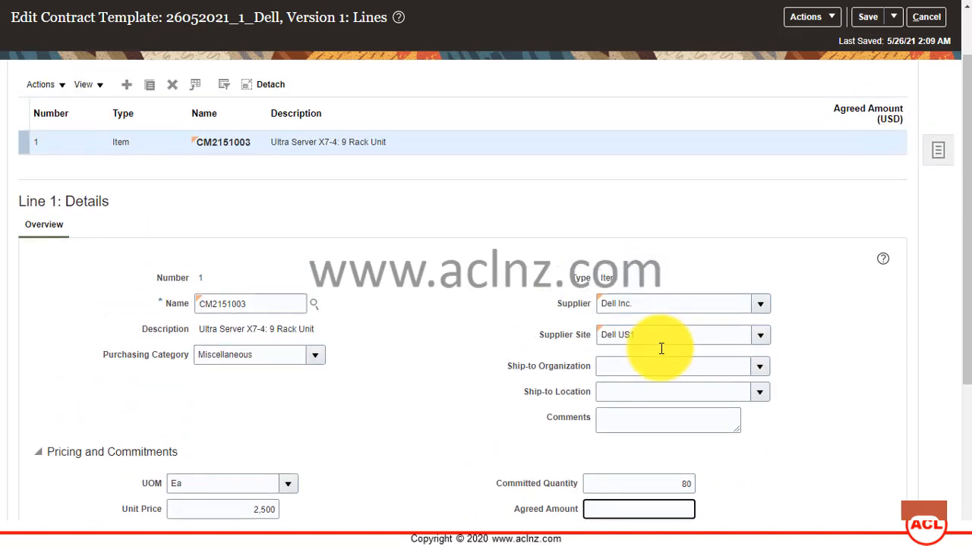
scroll(227, 224, "up", 2)
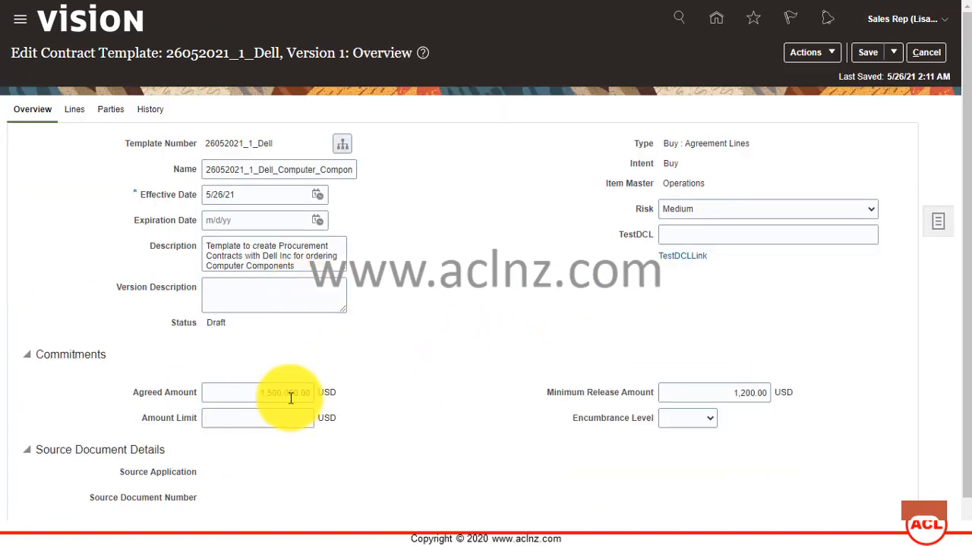
left_click(79, 111)
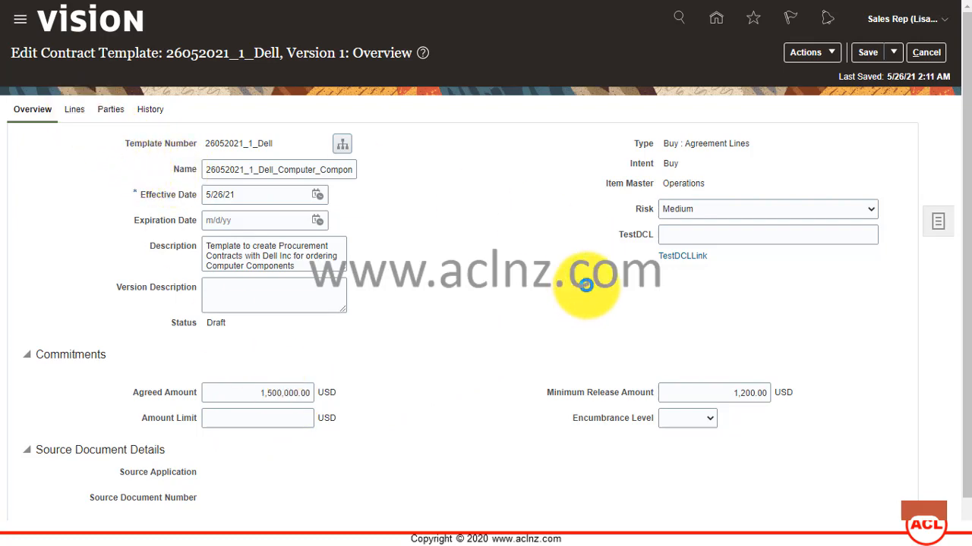
scroll(585, 281, "down", 3)
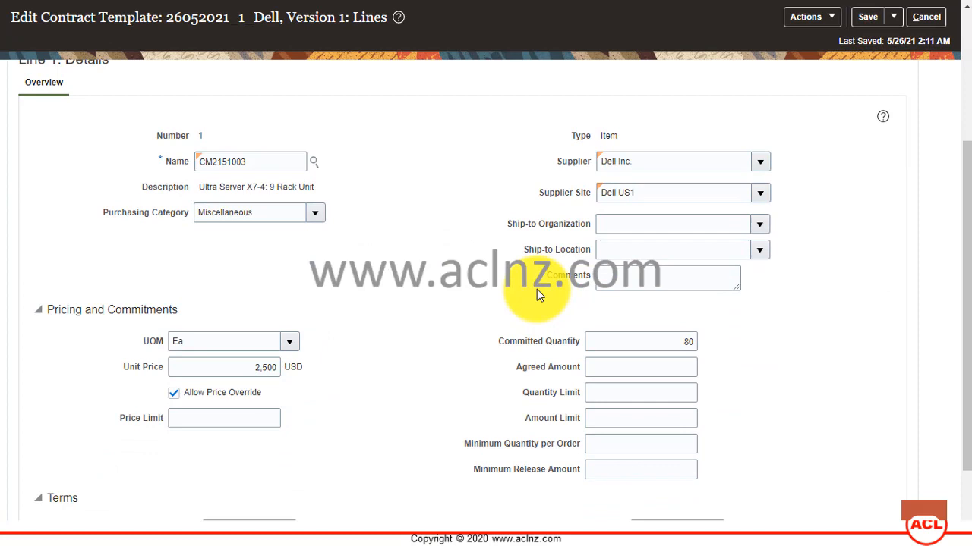
- Set line 1's minimum quantity per order to 2 and its minimum release amount to 1,000
left_click(633, 394)
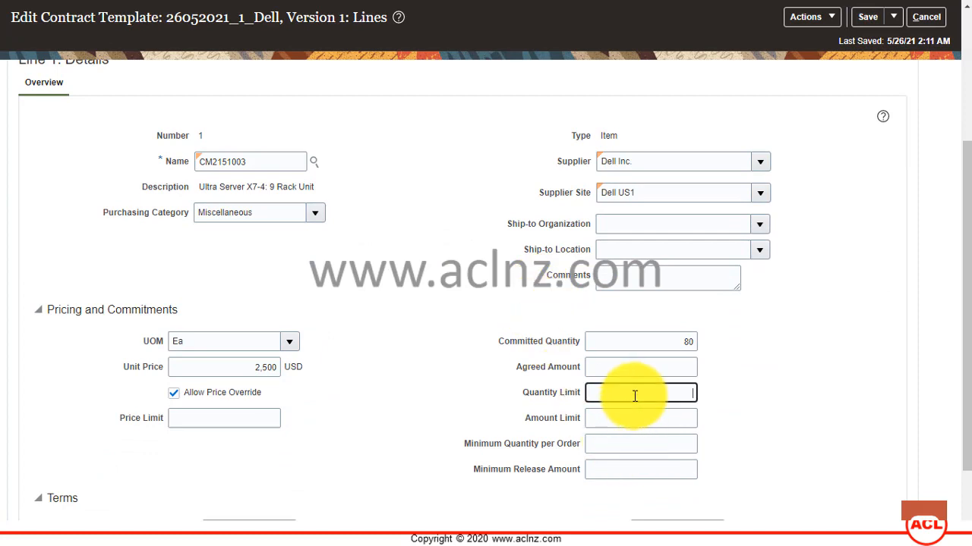
left_click(630, 420)
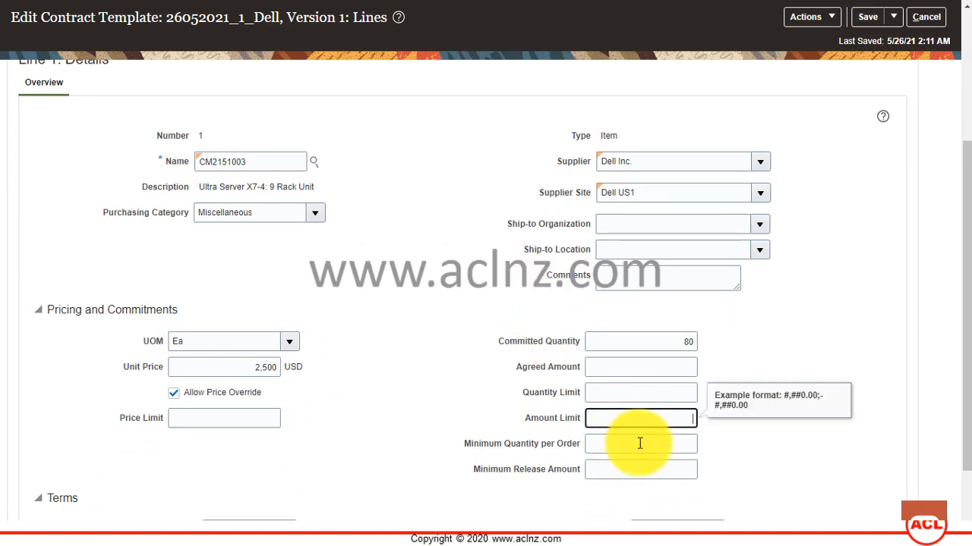
left_click(640, 443)
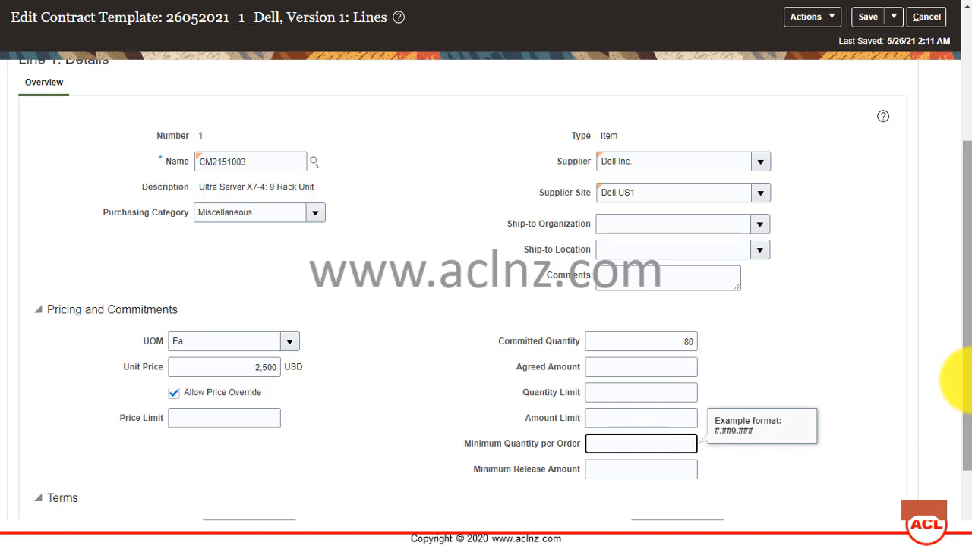
type("2")
key("Tab")
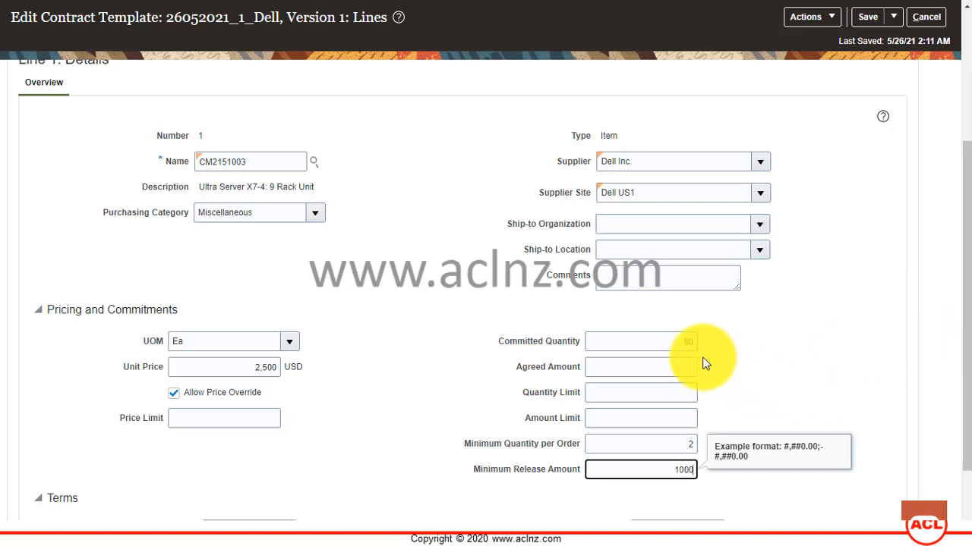
left_click(617, 340)
- Set line 1's payment terms to Immediate and its carrier to DHL
scroll(418, 320, "down", 2)
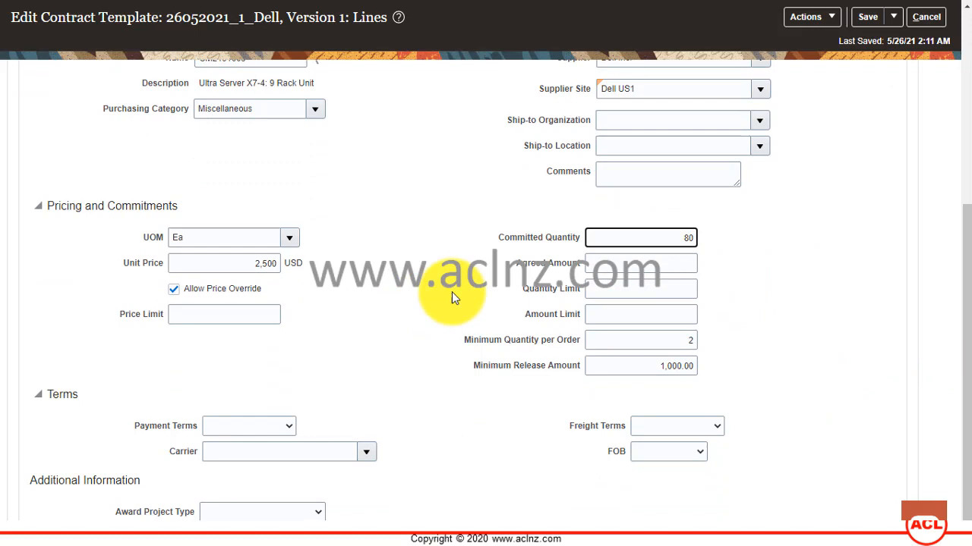
left_click(286, 425)
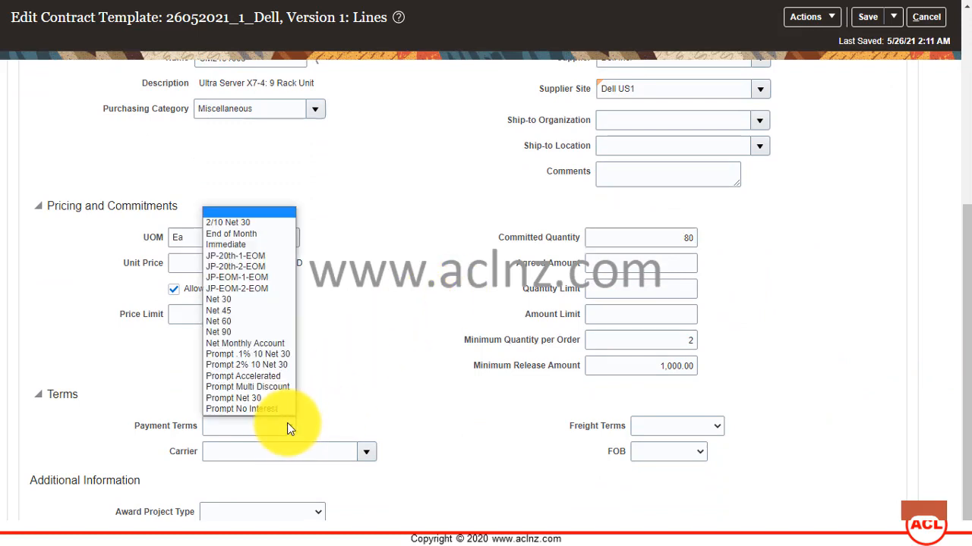
left_click(271, 245)
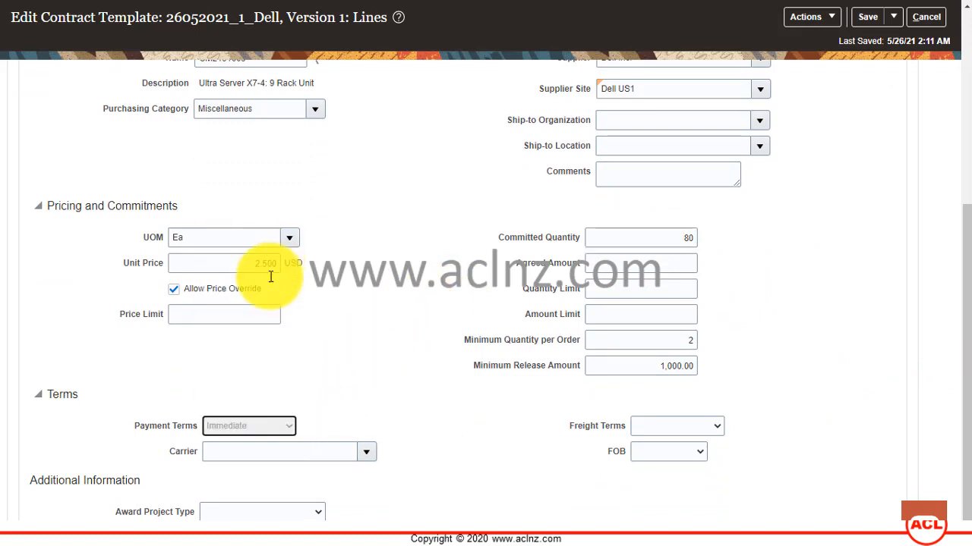
left_click(366, 455)
left_click(277, 304)
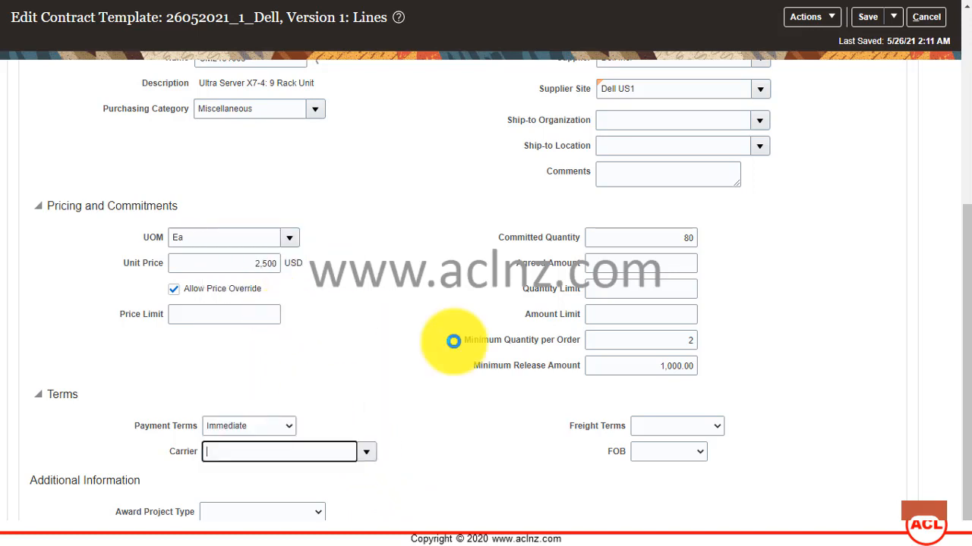
- Set line 1's freight terms to Buyer pays freight and its FOB to Origin
left_click(718, 428)
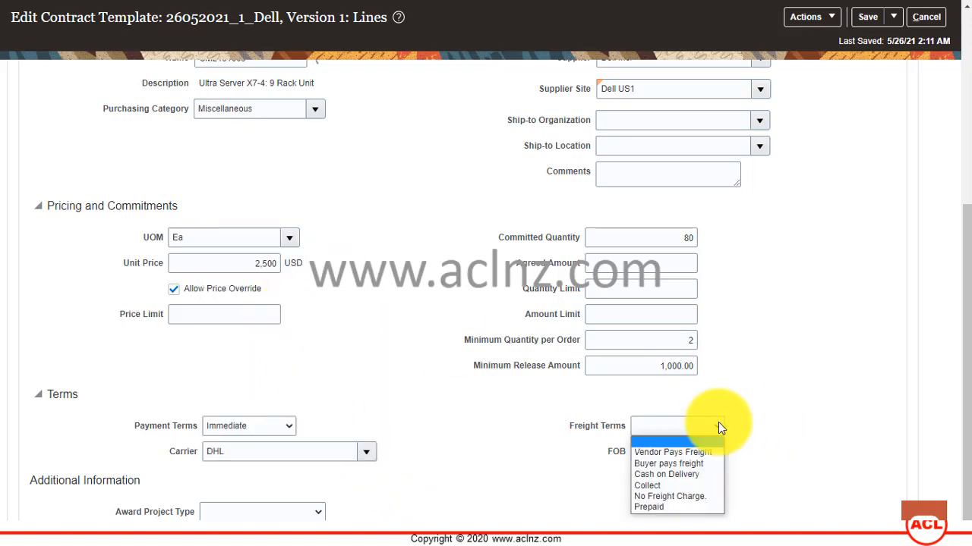
left_click(702, 464)
left_click(693, 457)
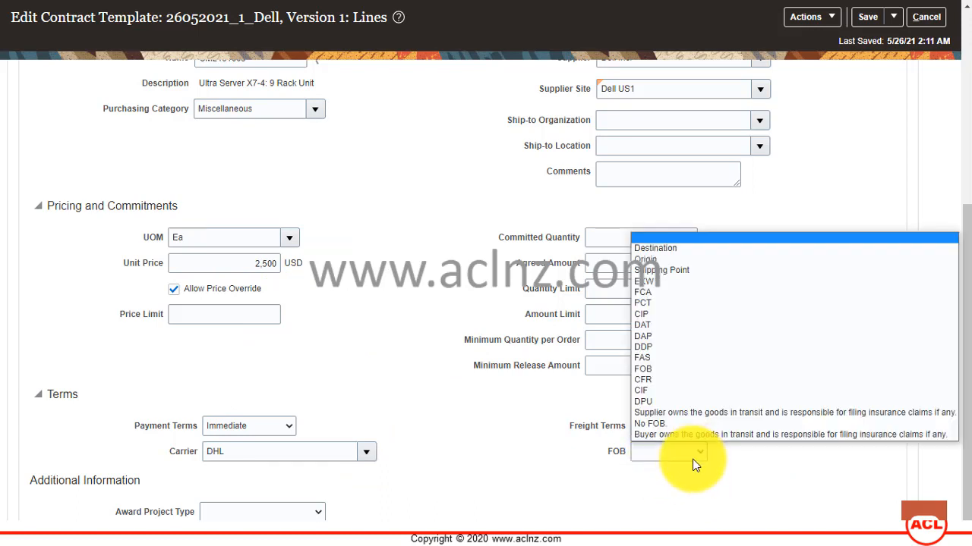
left_click(683, 259)
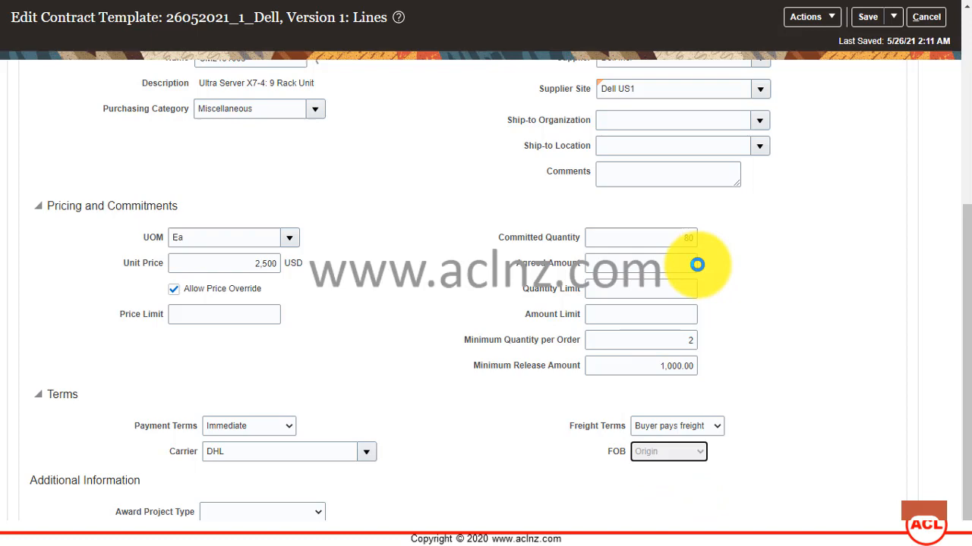
- Add a member with the Buyer role to the US1 Business Unit team in the template's parties
scroll(475, 452, "up", 3)
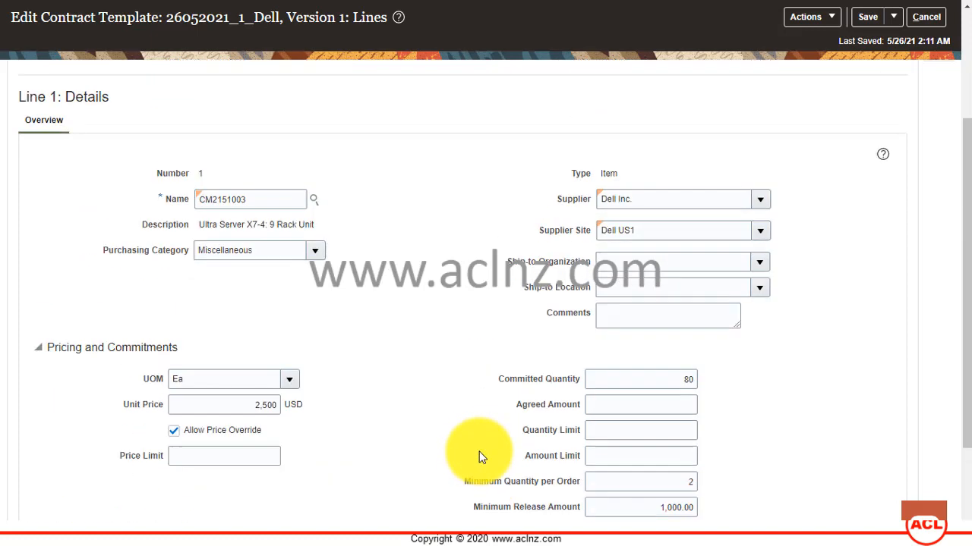
scroll(501, 470, "up", 2)
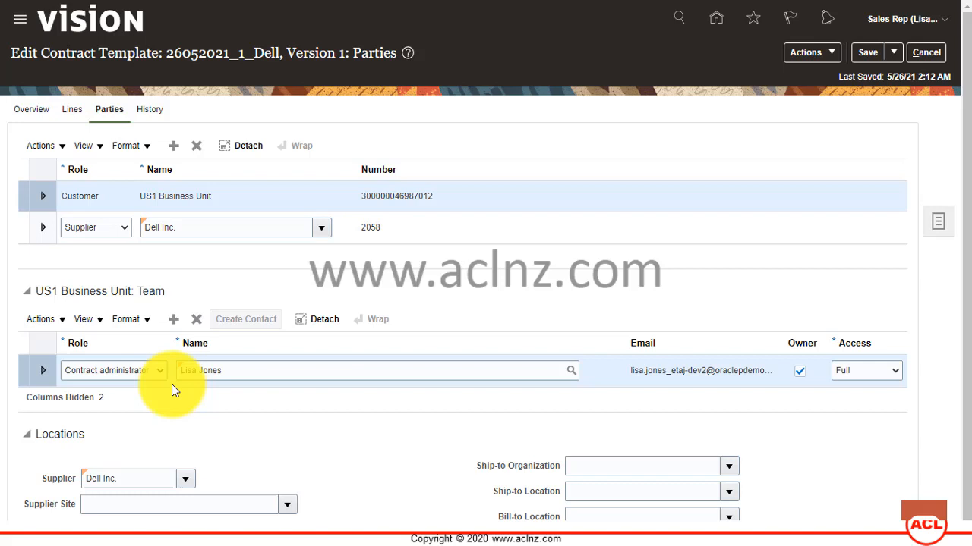
left_click(172, 319)
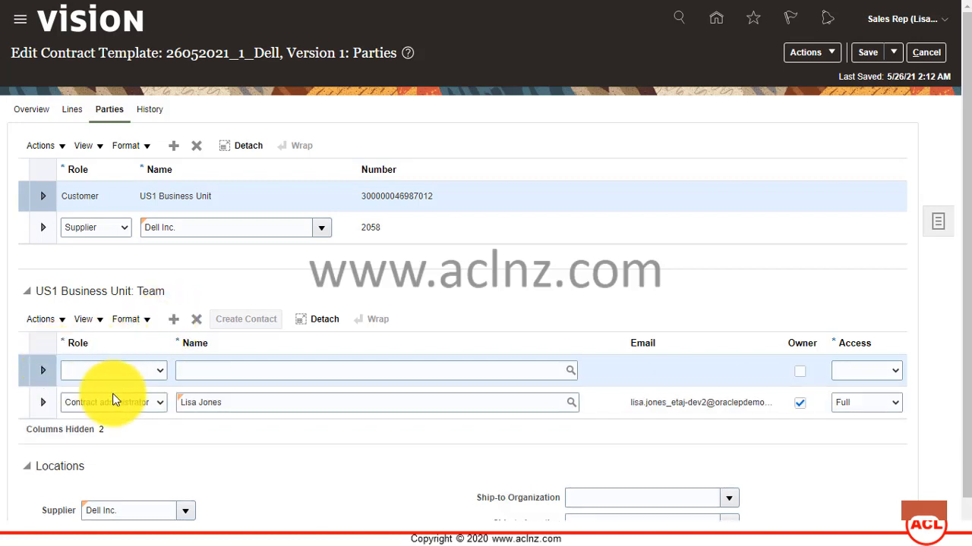
left_click(160, 371)
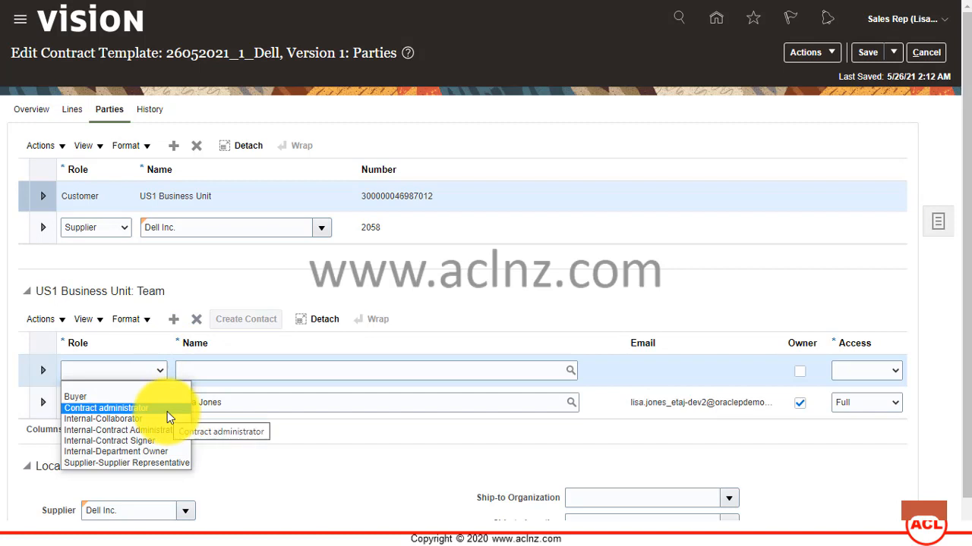
left_click(312, 295)
left_click(160, 371)
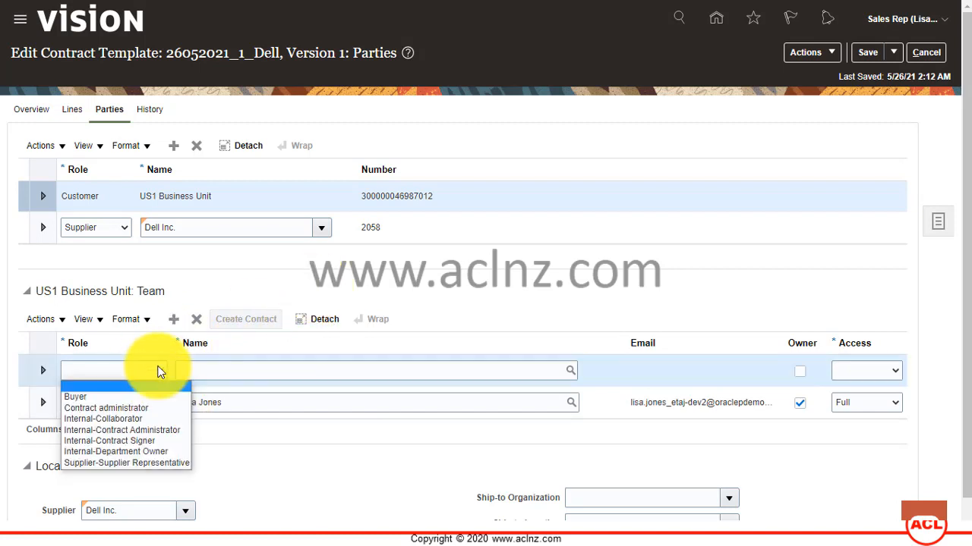
left_click(136, 395)
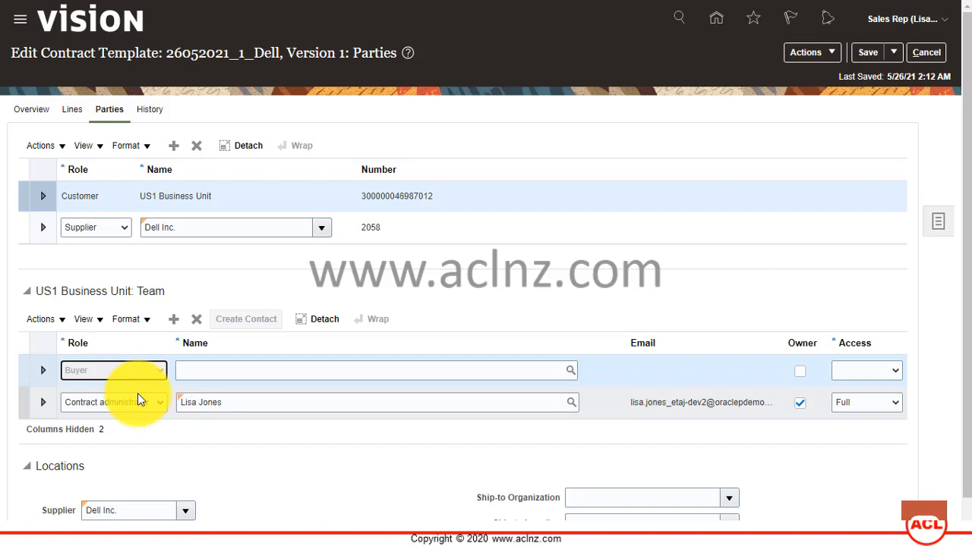
- Search for the buyer by first name, assign the last matching person to the Buyer row, and set the access to Read
left_click(226, 373)
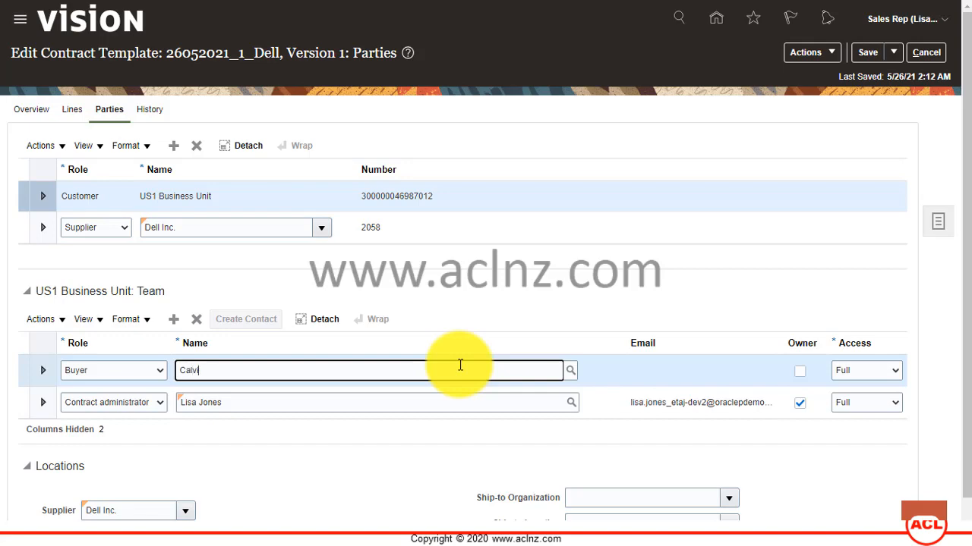
key("Tab")
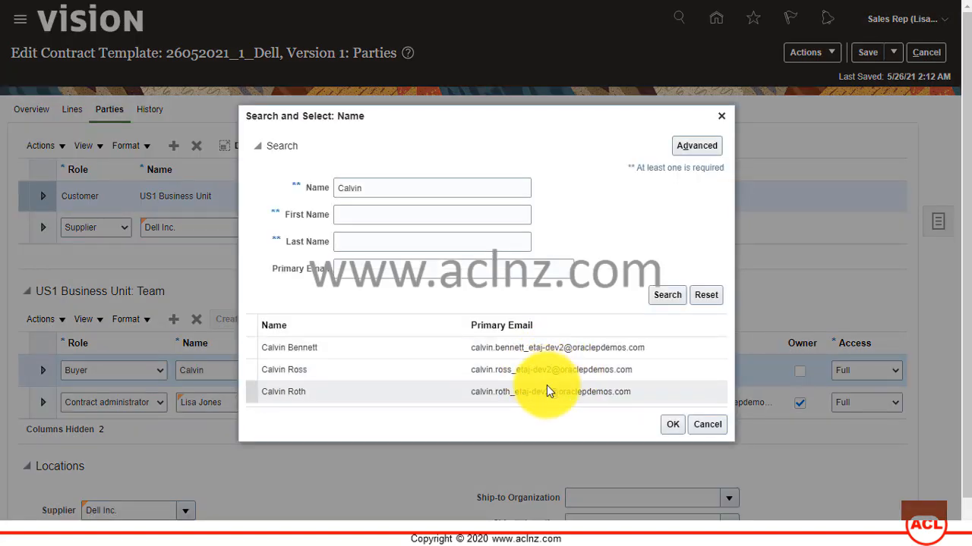
left_click(546, 390)
left_click(673, 424)
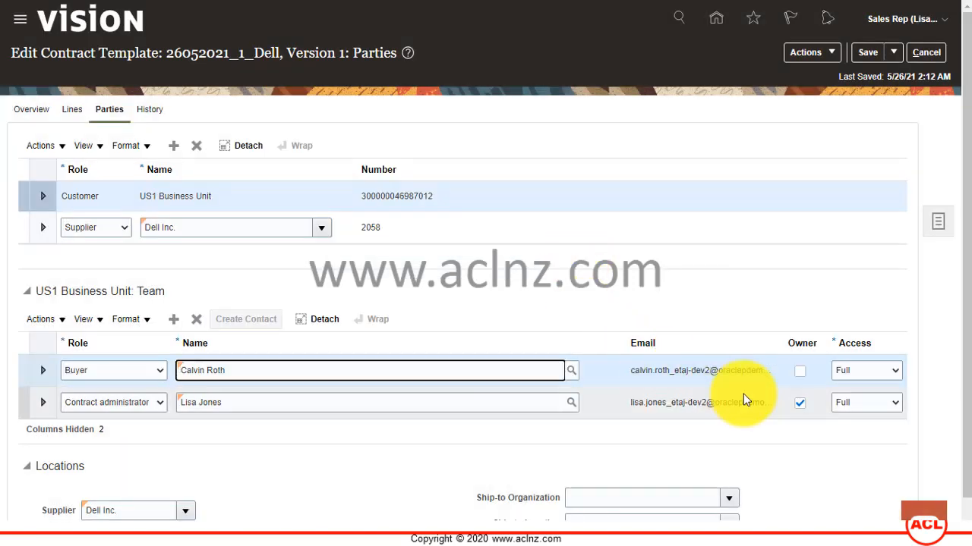
left_click(880, 367)
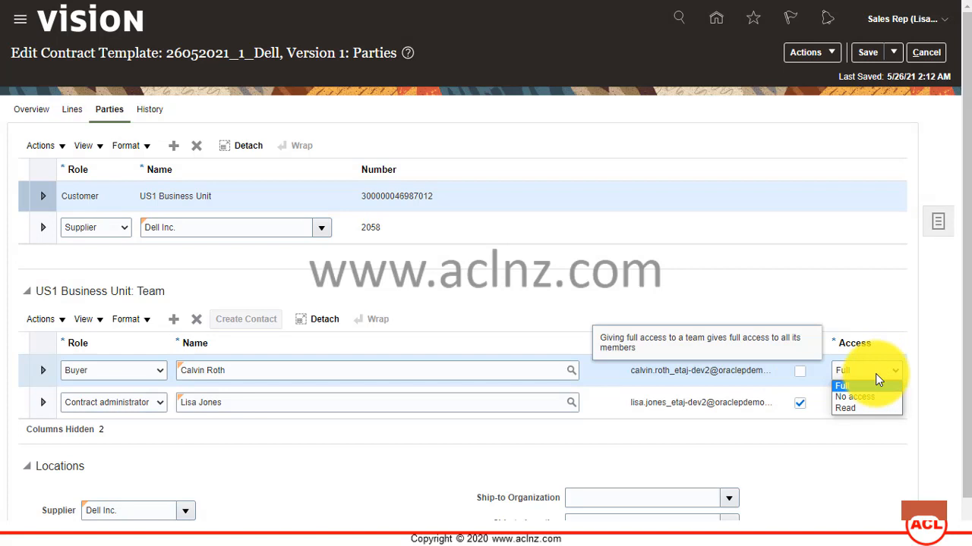
left_click(872, 406)
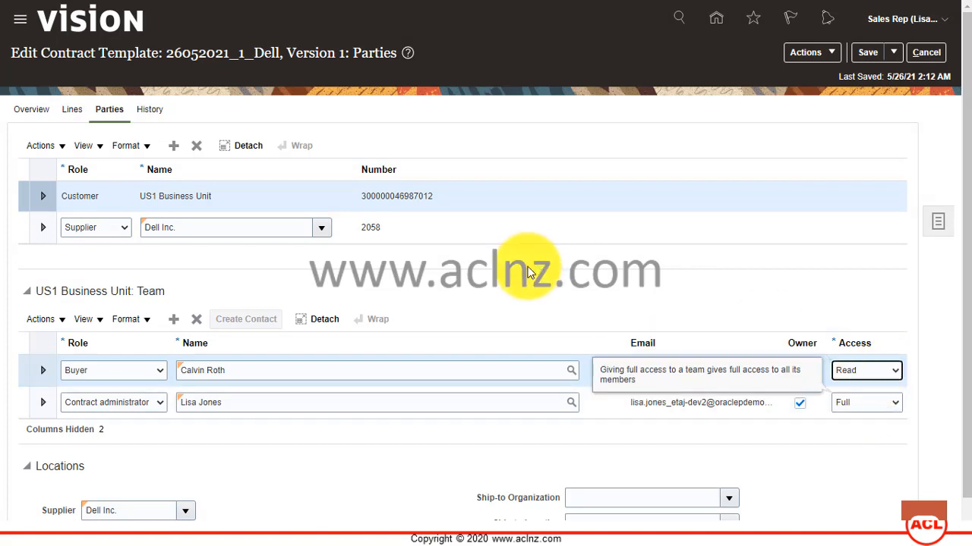
- Add another member to the US1 Business Unit team with the Internal-Contract Administrator role
left_click(173, 319)
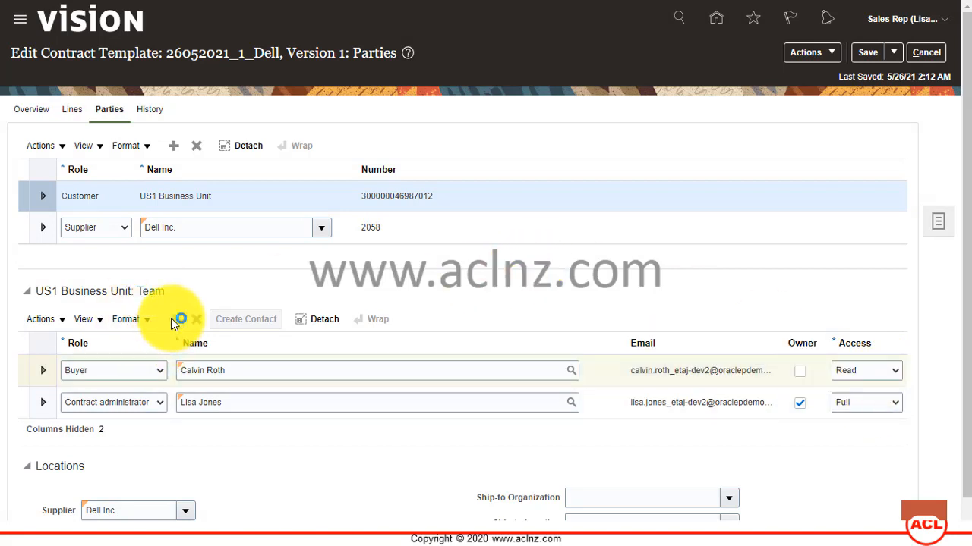
left_click(162, 370)
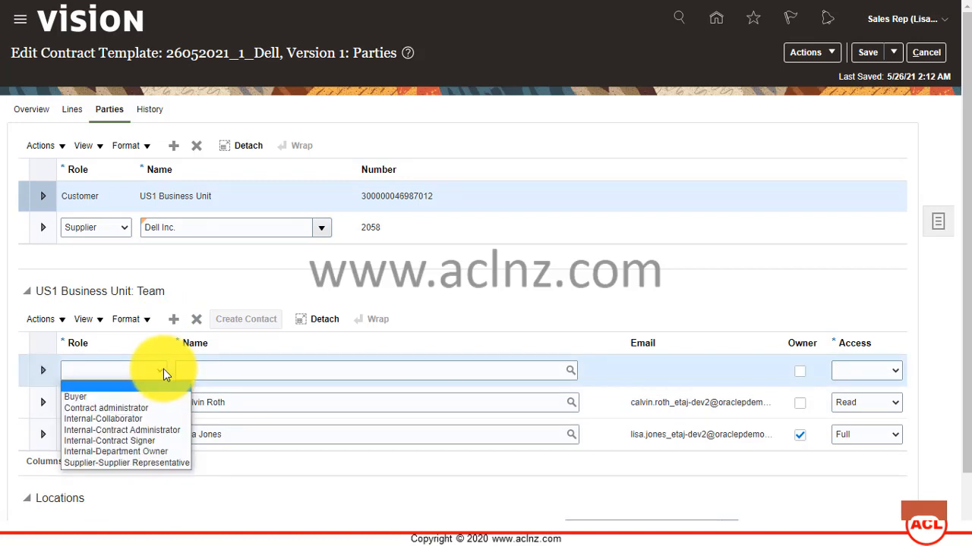
left_click(155, 430)
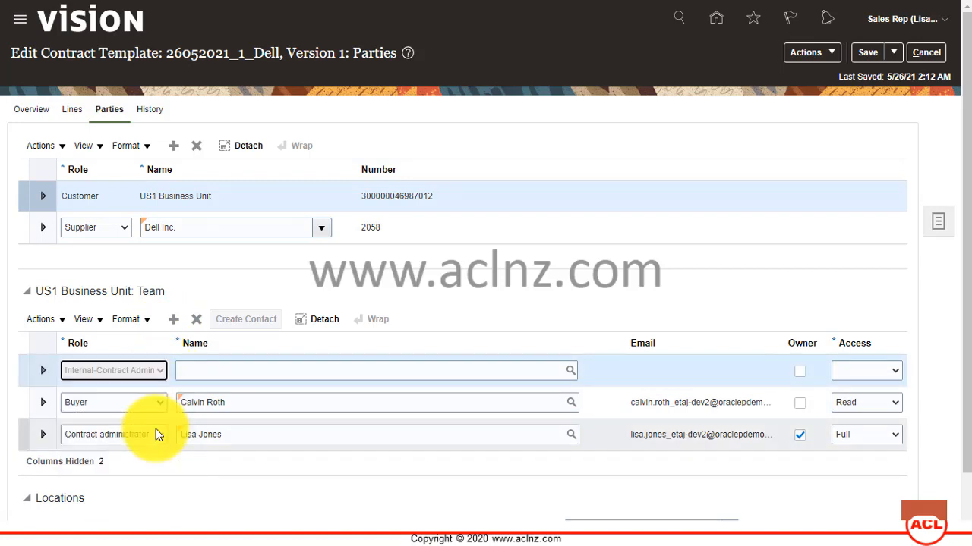
- Search for the internal contract administrator by first name and assign the first matching person to the new team row
left_click(234, 365)
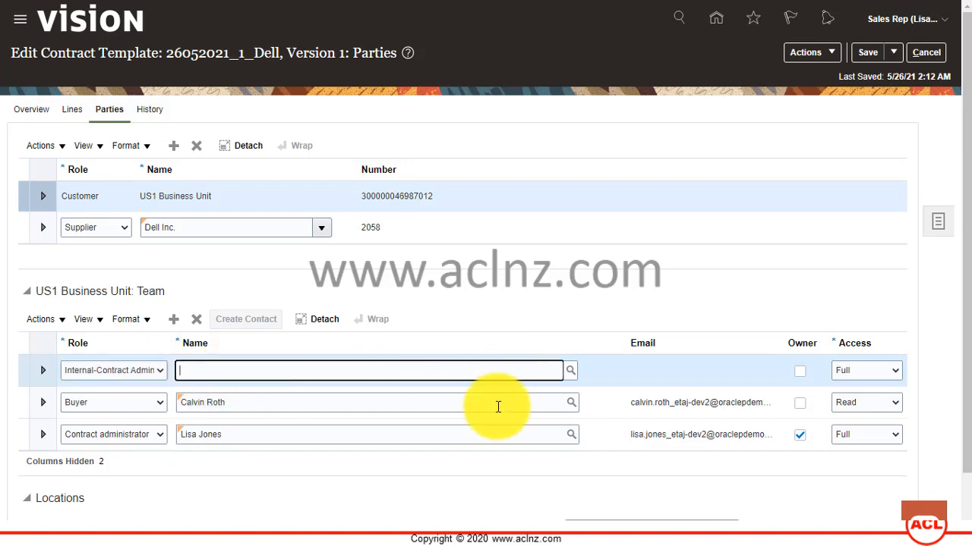
left_click(571, 372)
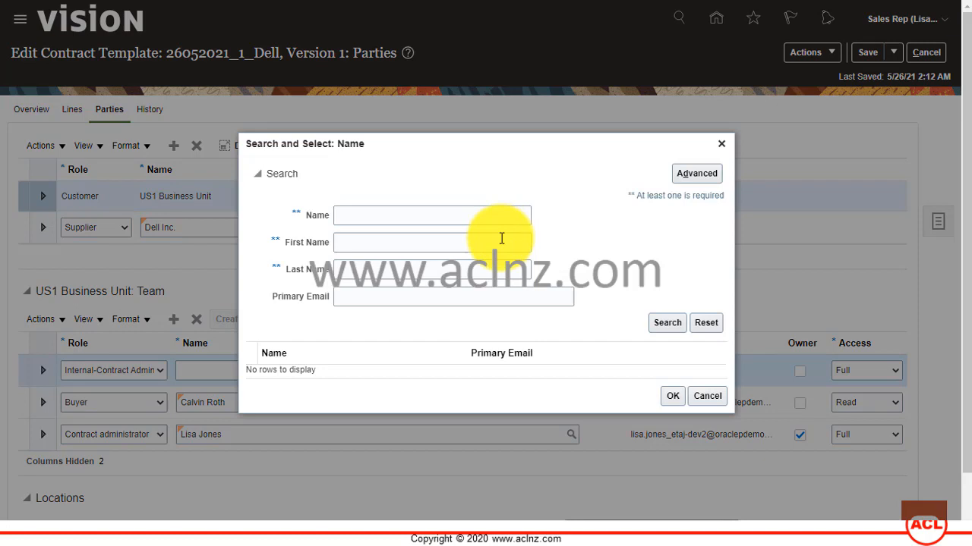
left_click_drag(495, 228, 479, 226)
left_click(463, 219)
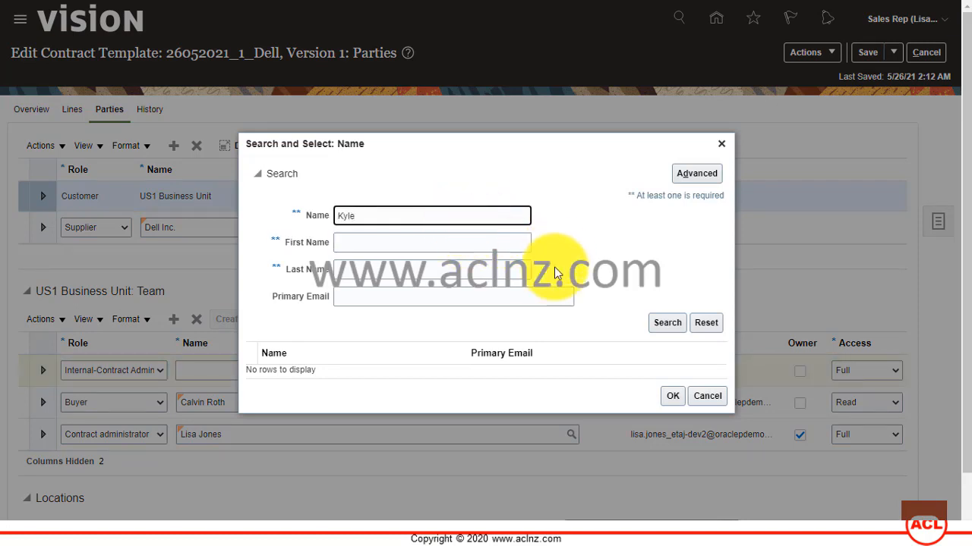
left_click(673, 320)
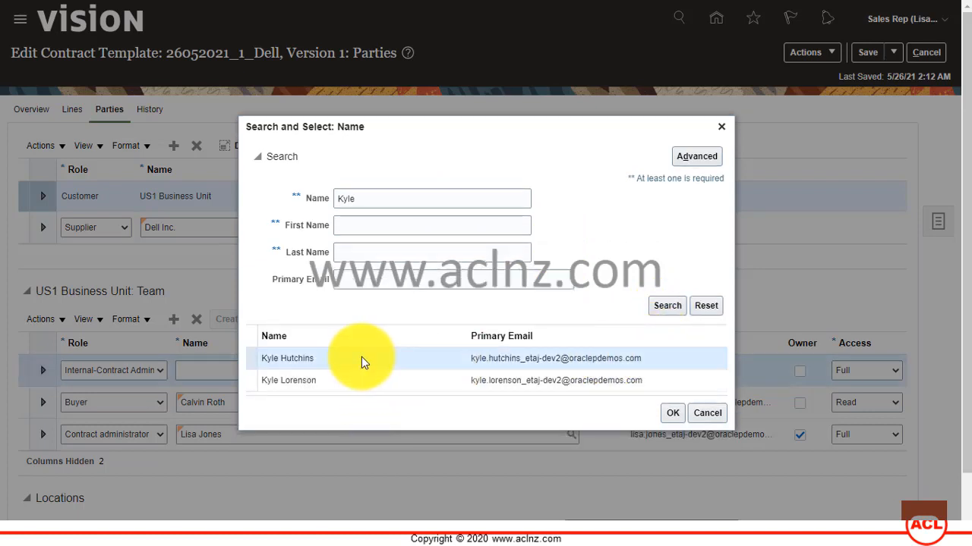
left_click(674, 416)
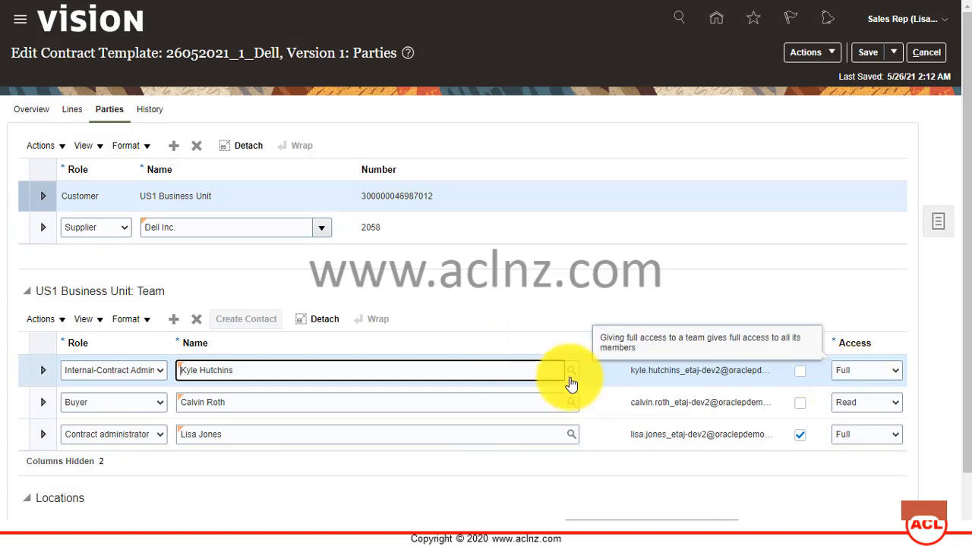
- Set the supplier site to Dell US1 in the template's locations
scroll(571, 383, "down", 1)
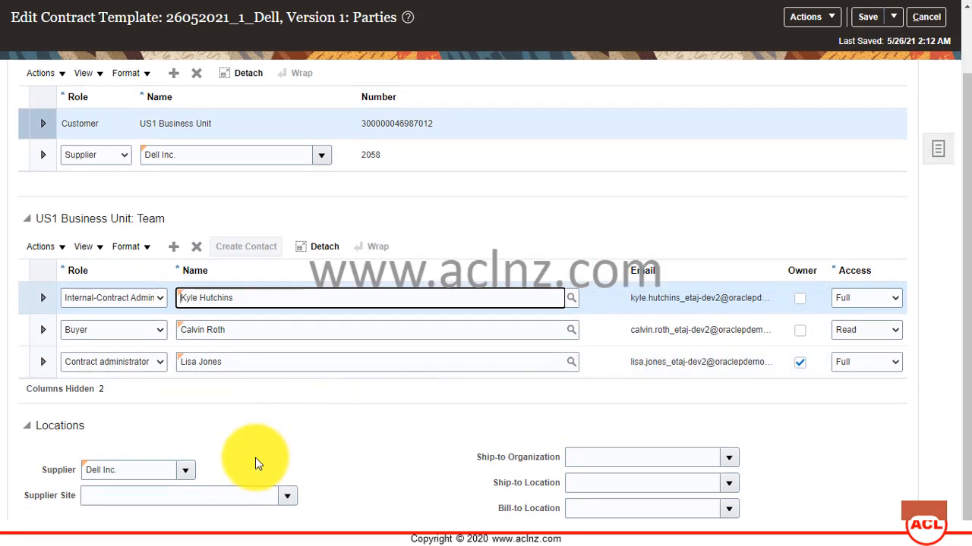
left_click(289, 498)
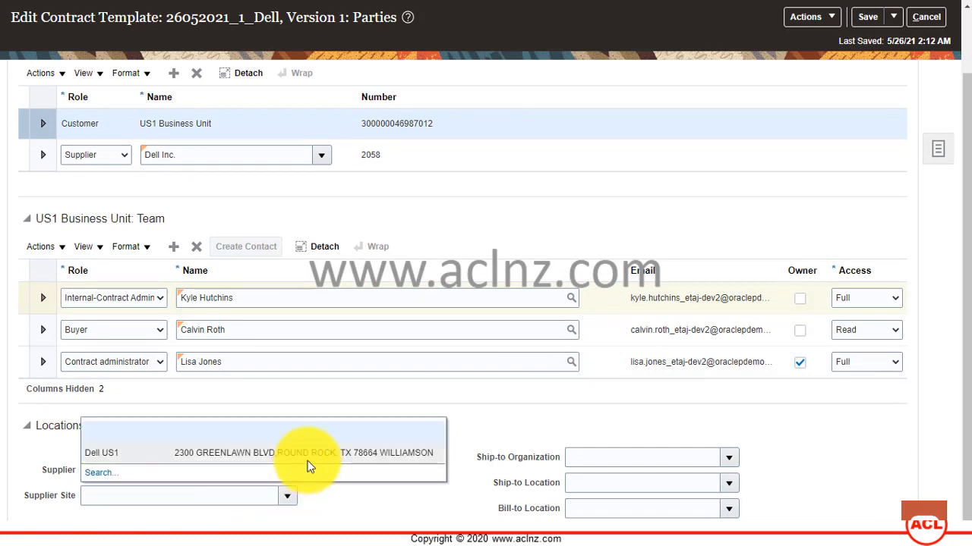
left_click(310, 455)
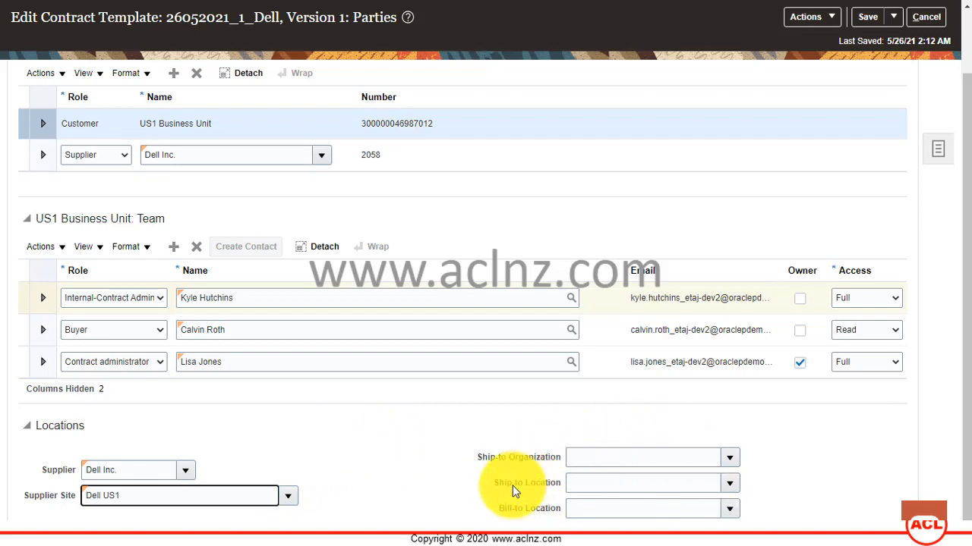
scroll(490, 493, "up", 2)
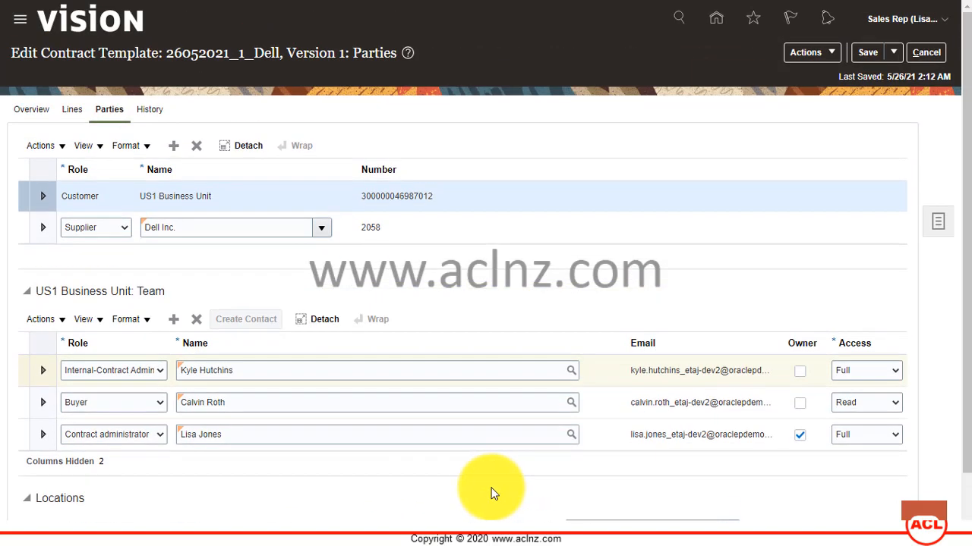
- Add a contact with the Supplier-Contract Contact role to the Dell Inc. supplier party
left_click(503, 230)
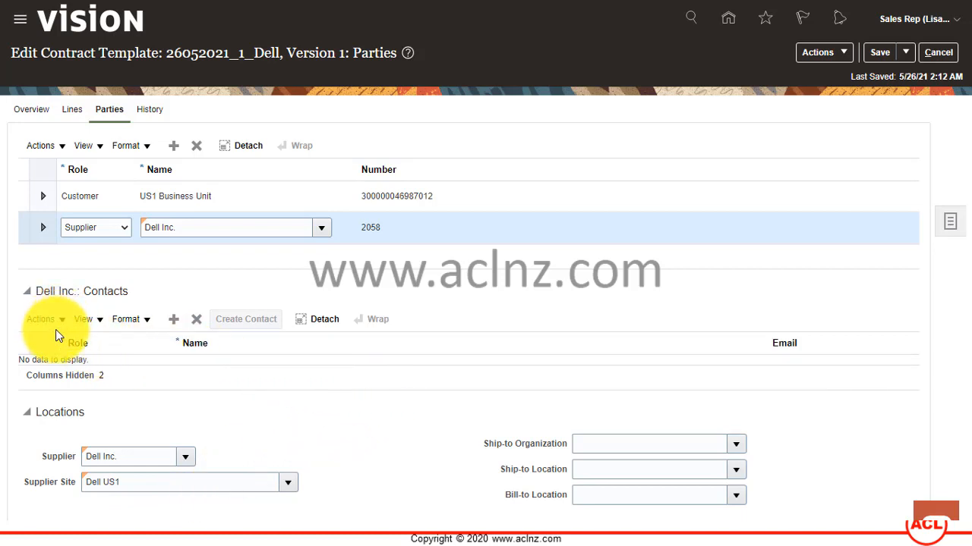
left_click(174, 320)
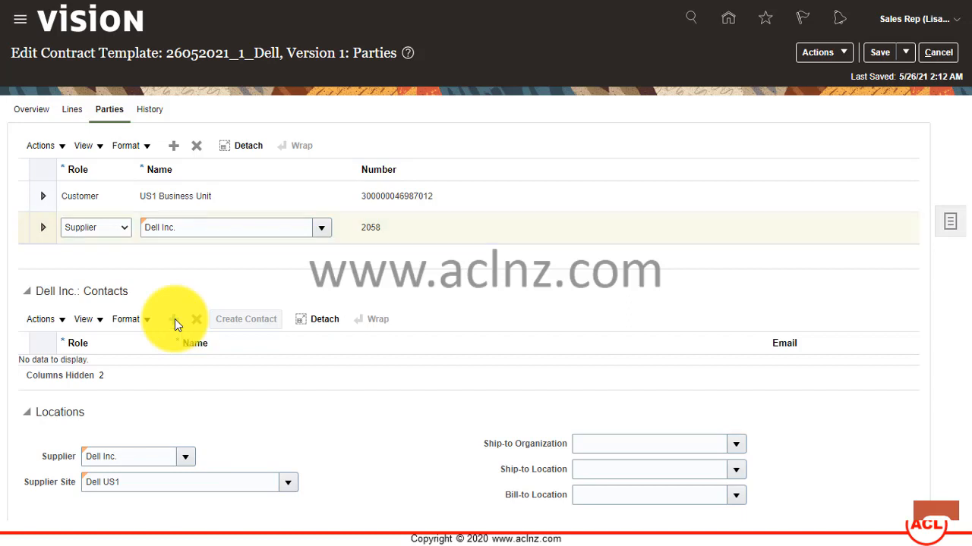
left_click(163, 368)
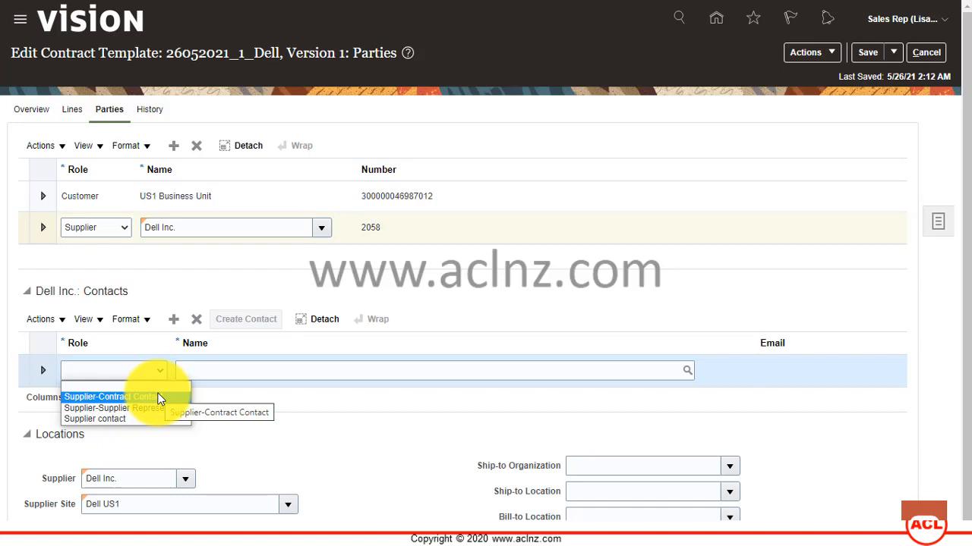
left_click(159, 398)
- Look up the supplier contact by first name, assign the matching person to the contact row, and save the template
left_click(281, 370)
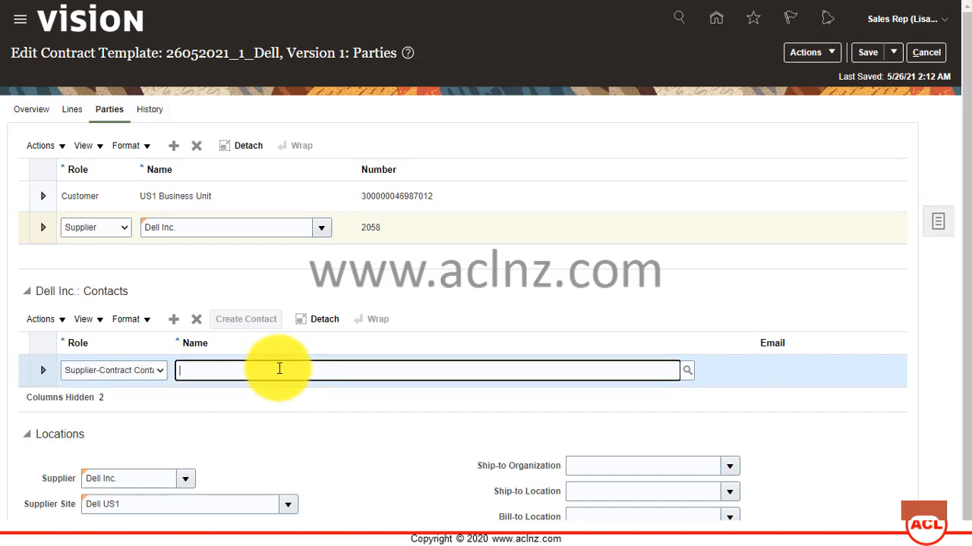
key("Tab")
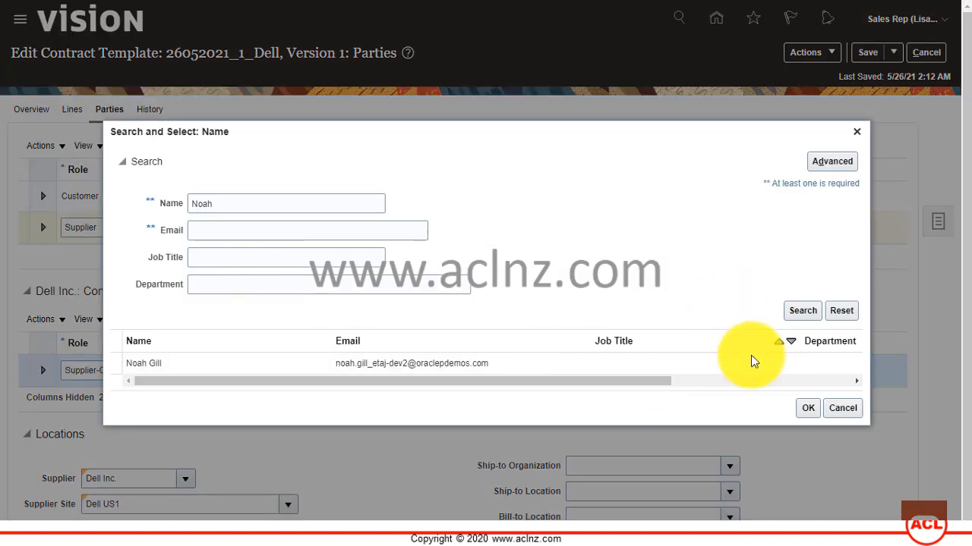
left_click(334, 364)
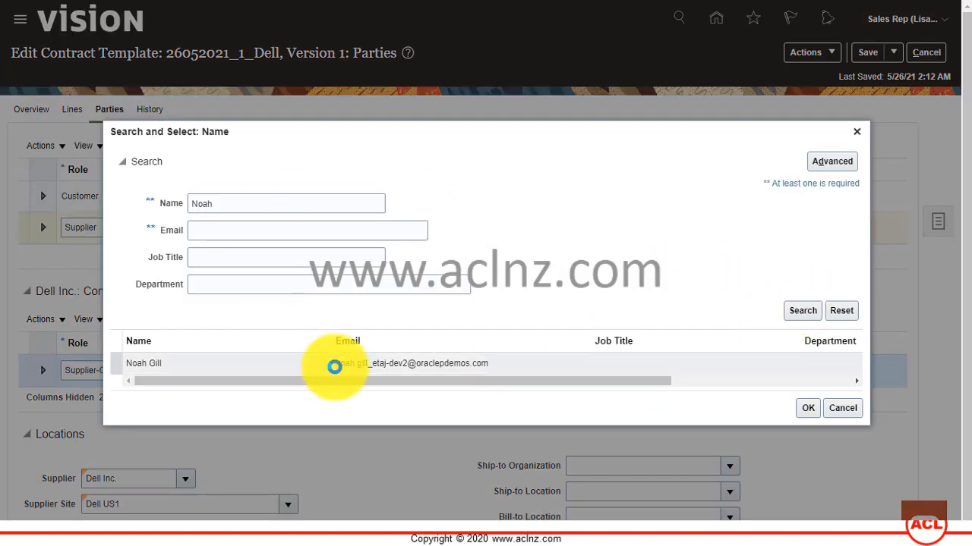
left_click(809, 408)
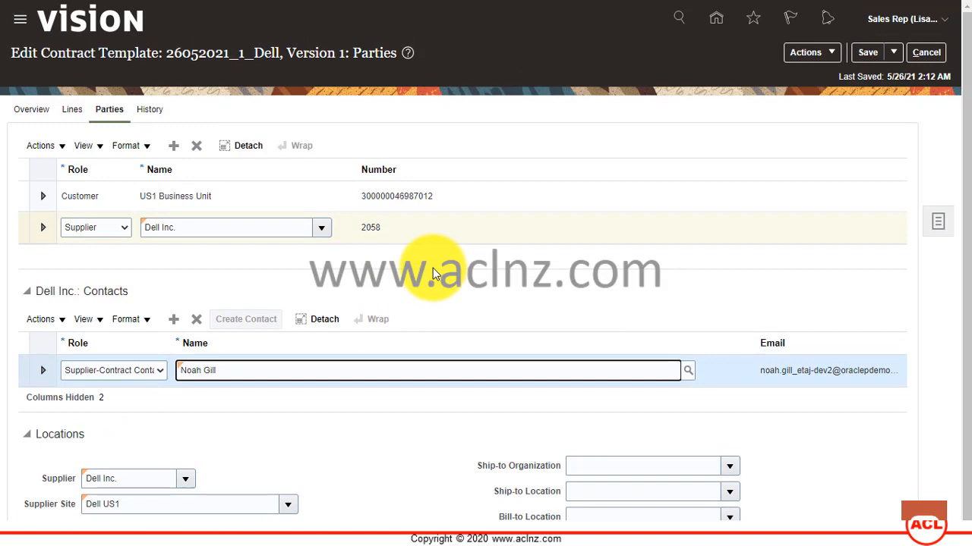
left_click(868, 53)
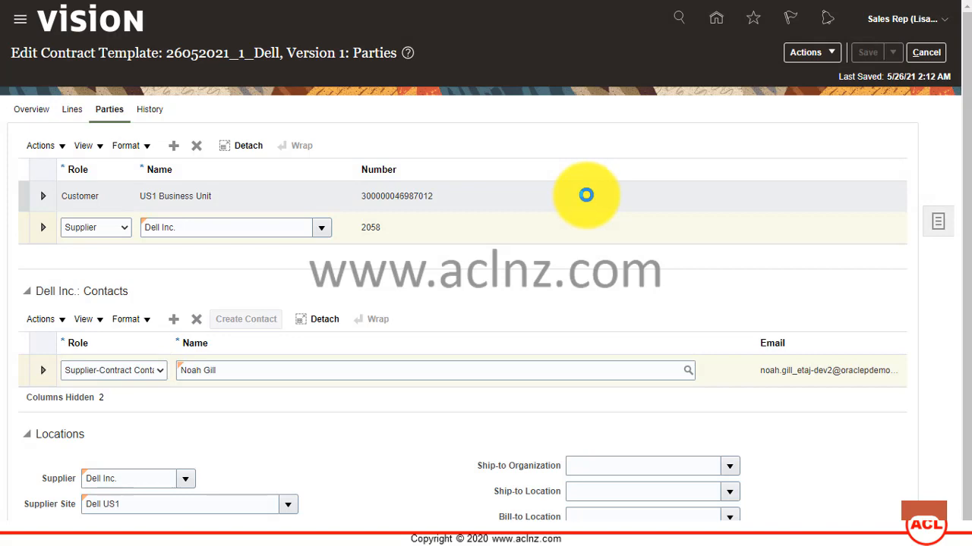
- Review the US1 Business Unit team, line 1's details, pricing and terms, and return to the template's overview
left_click(586, 195)
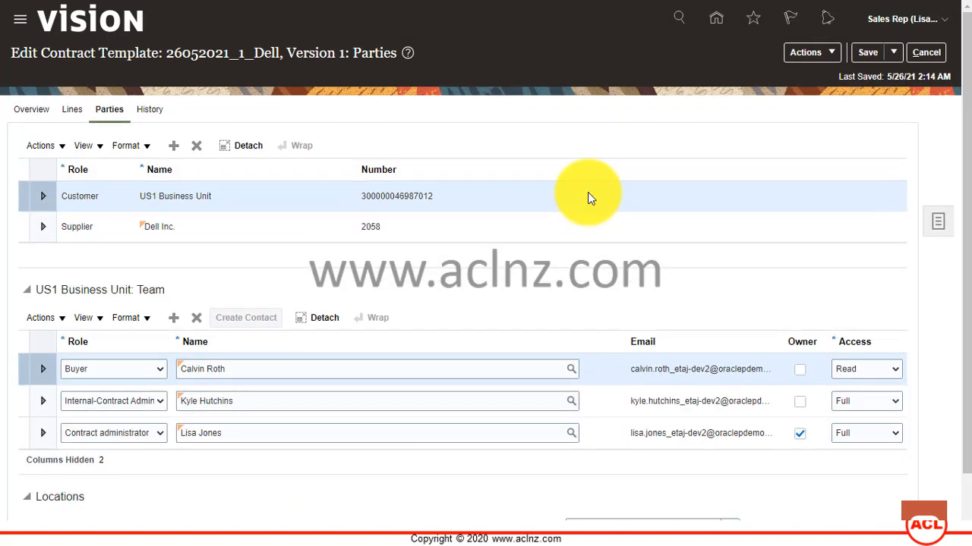
left_click(33, 112)
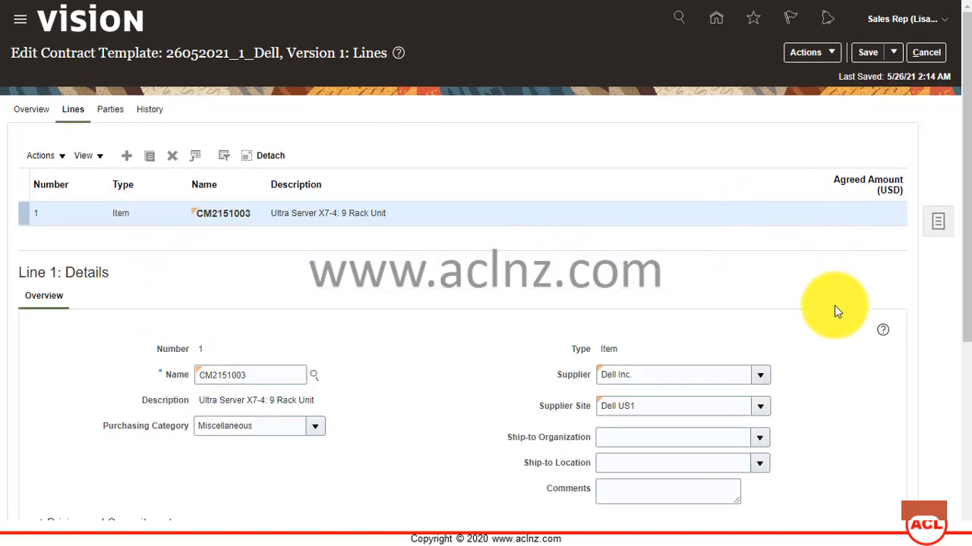
scroll(834, 312, "down", 2)
scroll(834, 311, "down", 3)
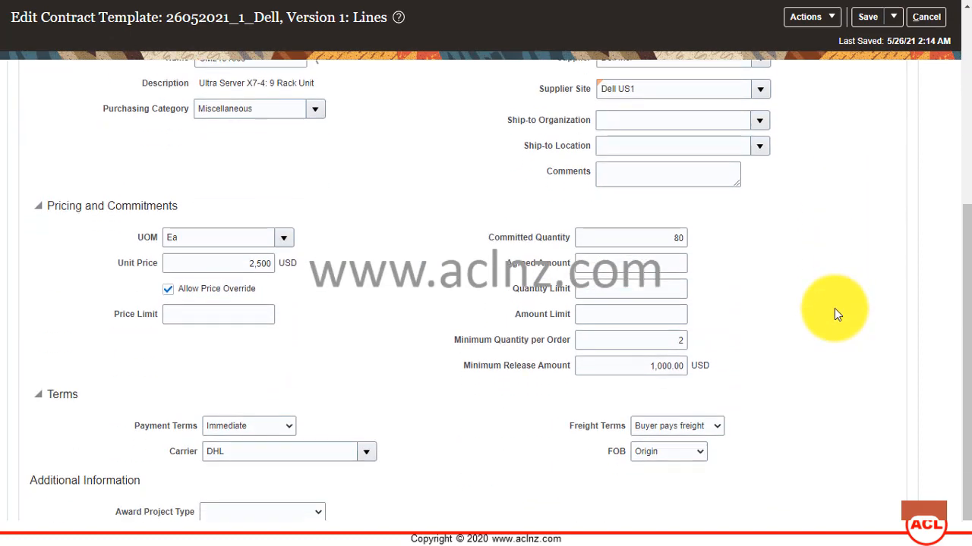
scroll(834, 314, "up", 4)
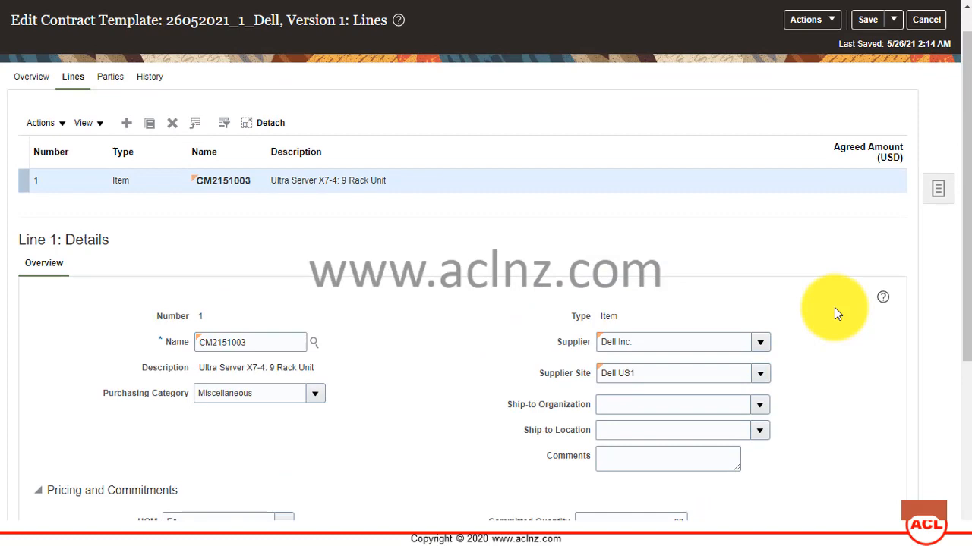
scroll(835, 307, "up", 1)
left_click(38, 111)
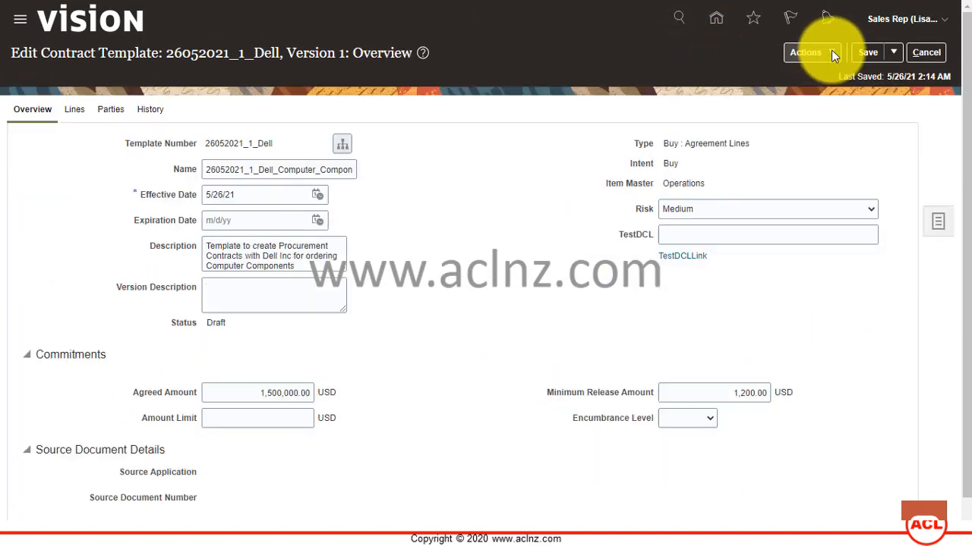
- Generate a preview of the contract template and open the downloaded PDF
left_click(833, 55)
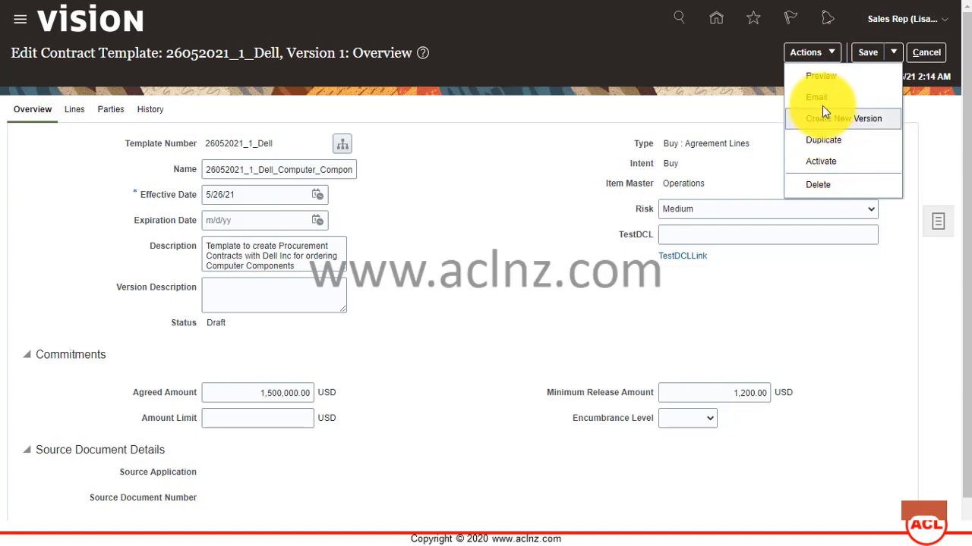
left_click(827, 80)
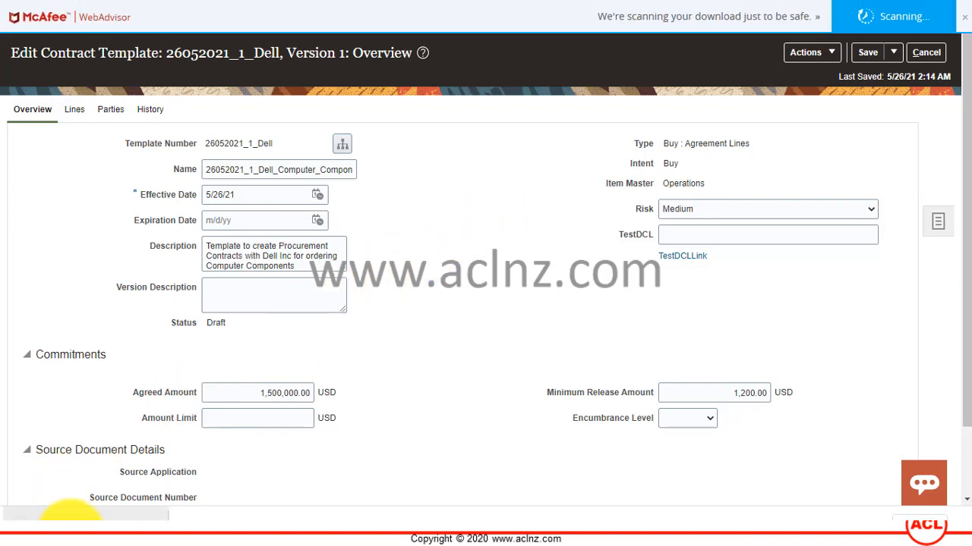
left_click(70, 516)
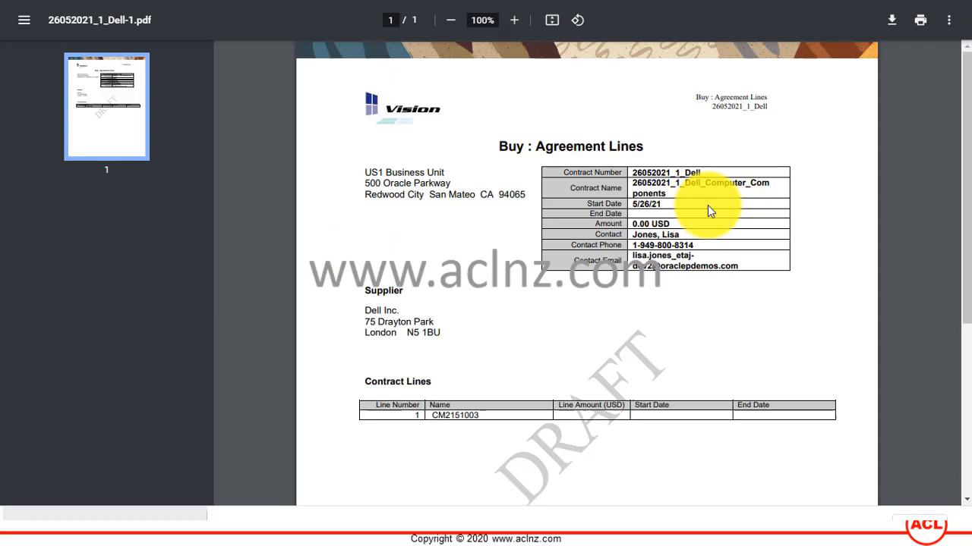
- Examine the header details, supplier, contract lines and draft watermark in the PDF preview, and close it
scroll(712, 284, "down", 1)
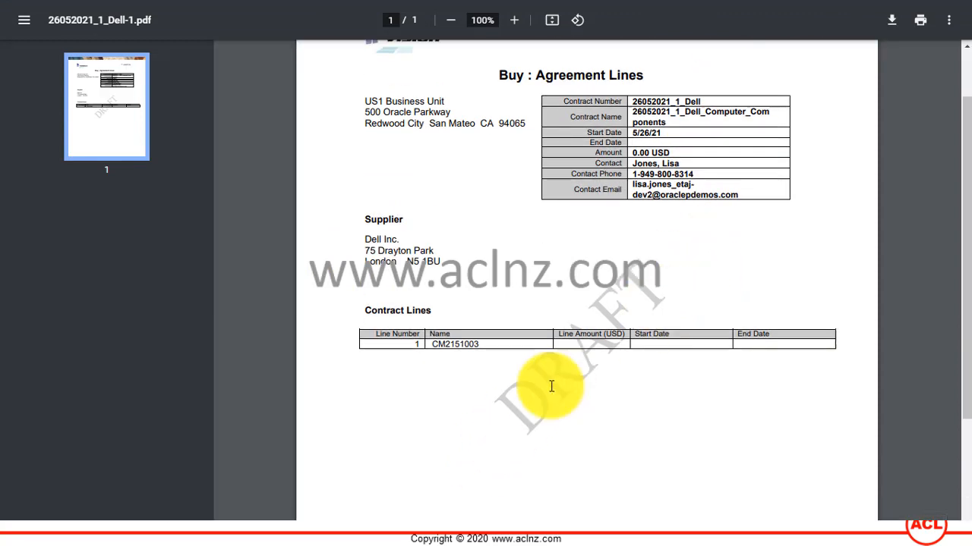
left_click_drag(501, 429, 634, 293)
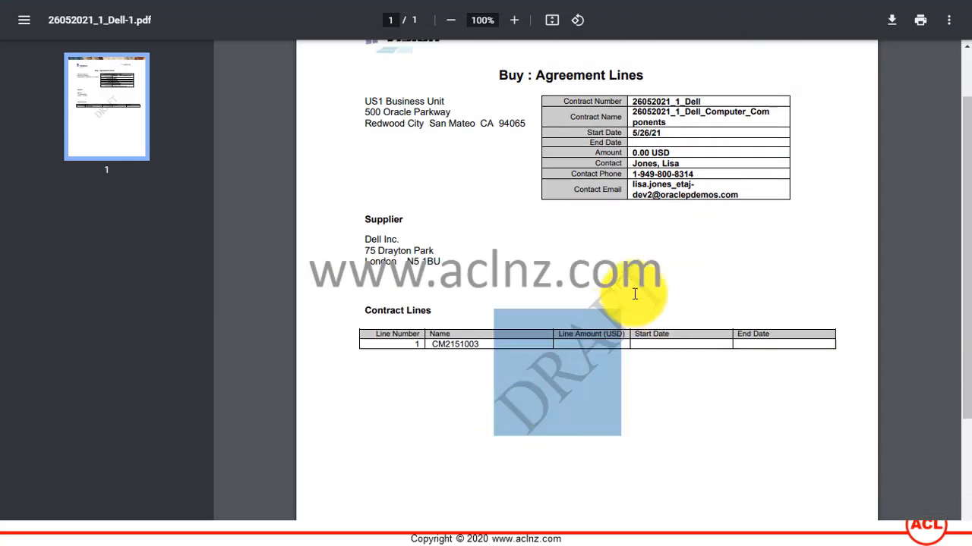
left_click(763, 285)
scroll(762, 293, "down", 3)
scroll(760, 292, "up", 4)
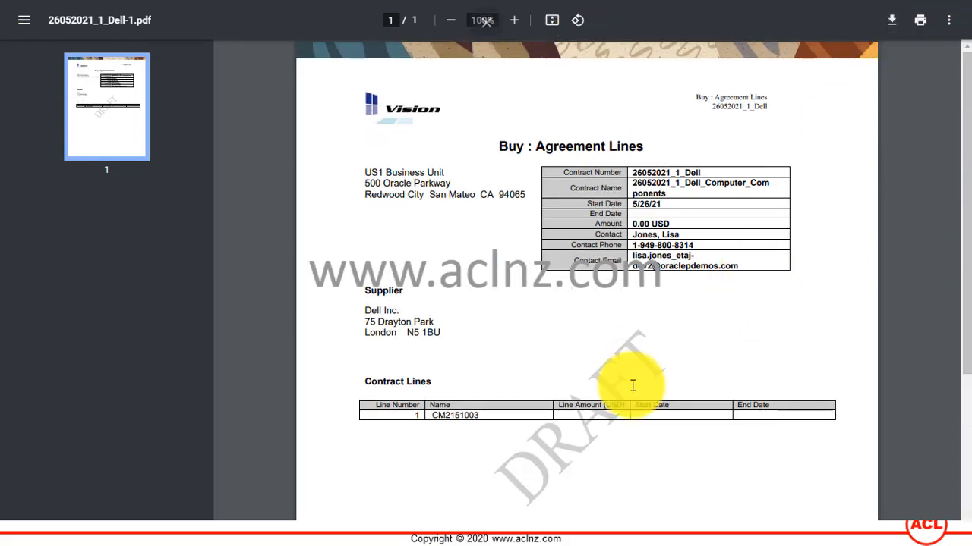
key("ctrl+w")
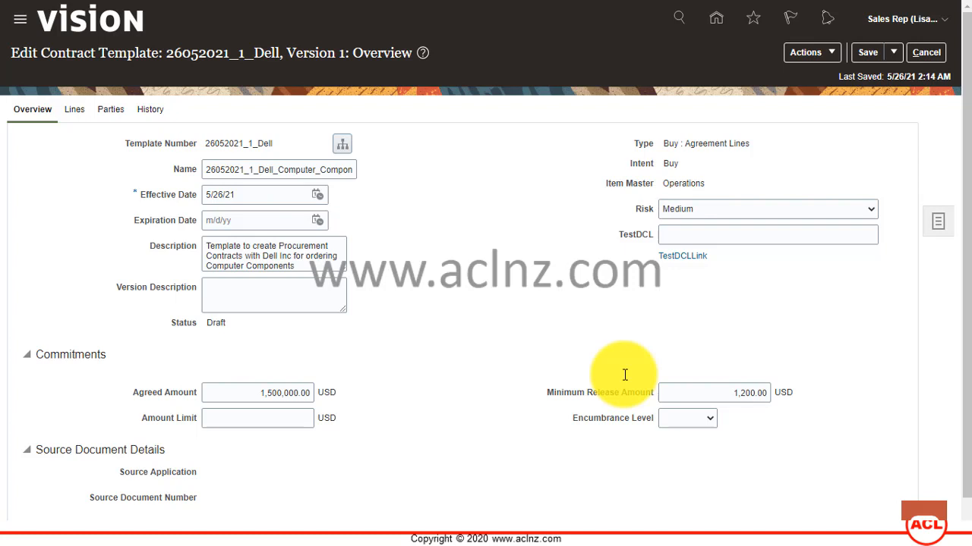
- Look over the template's overview commitments, lines and parties once more
scroll(455, 432, "down", 1)
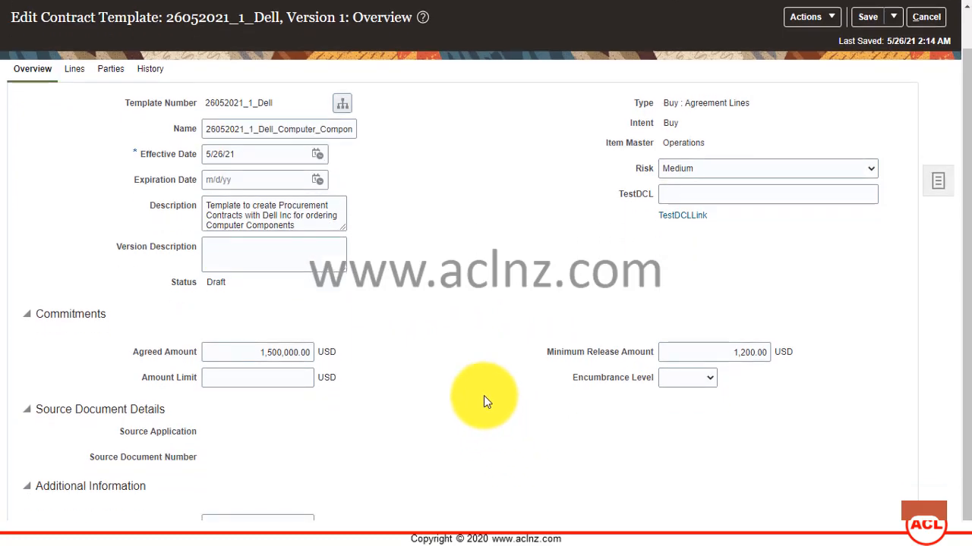
scroll(483, 396, "up", 1)
left_click(72, 107)
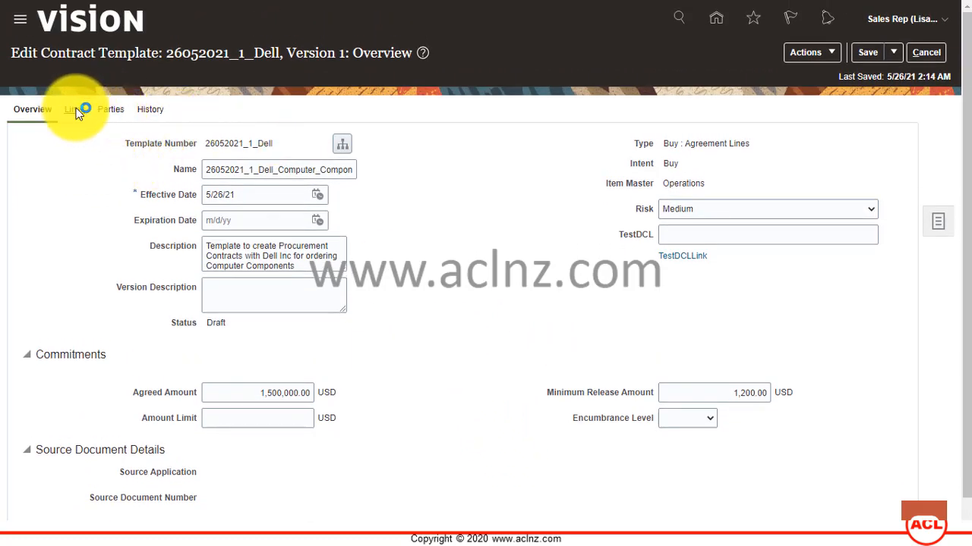
left_click(112, 111)
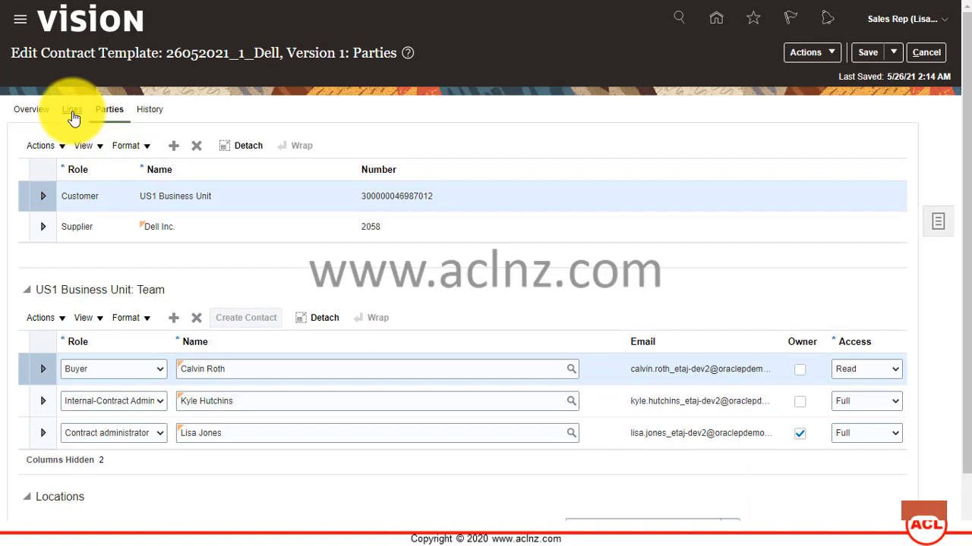
- Check the contract template's version history, then look over its parties and the US1 Business Unit team
left_click(149, 112)
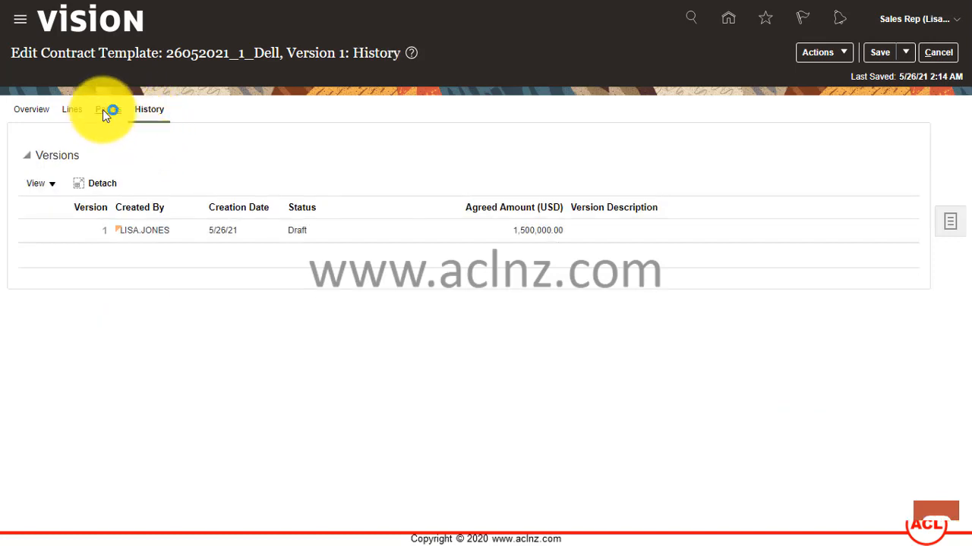
scroll(32, 110, "down", 1)
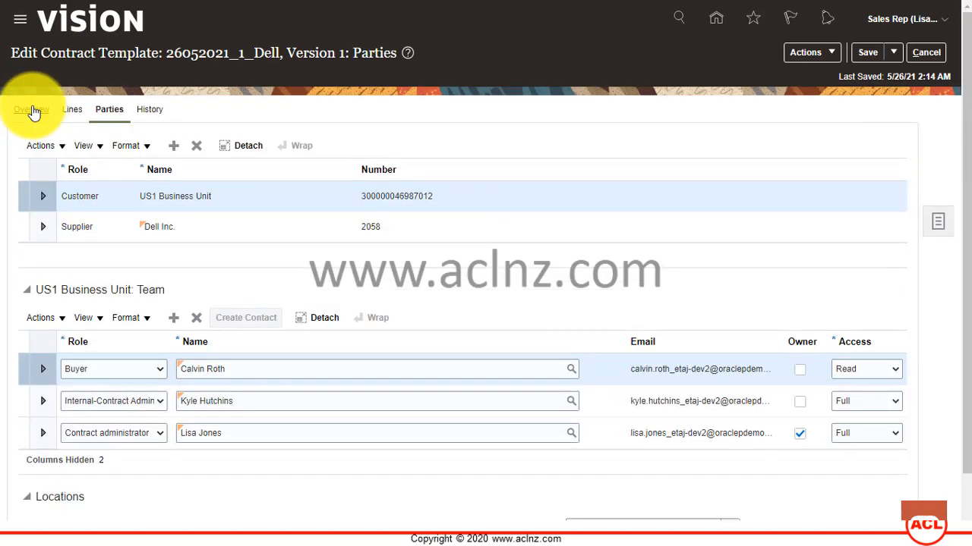
scroll(258, 280, "down", 2)
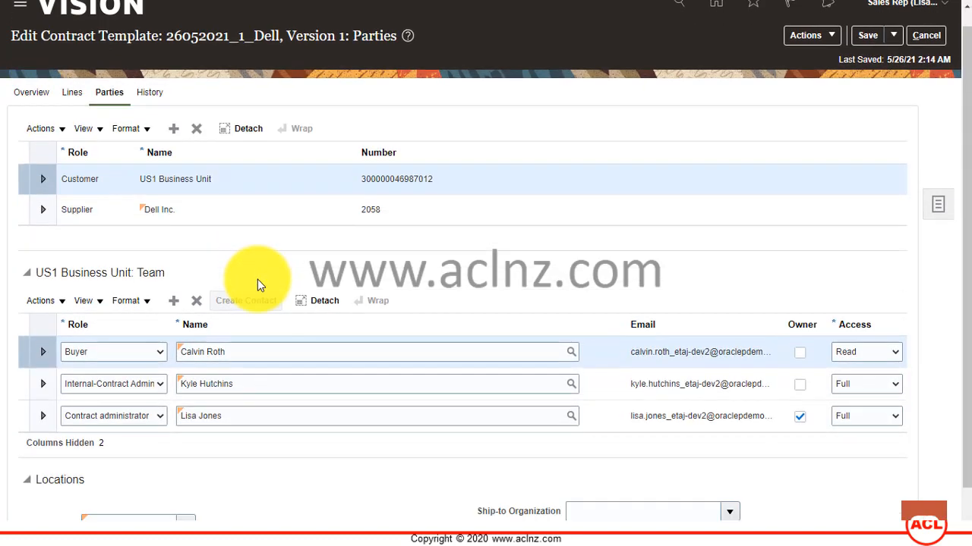
scroll(258, 278, "up", 2)
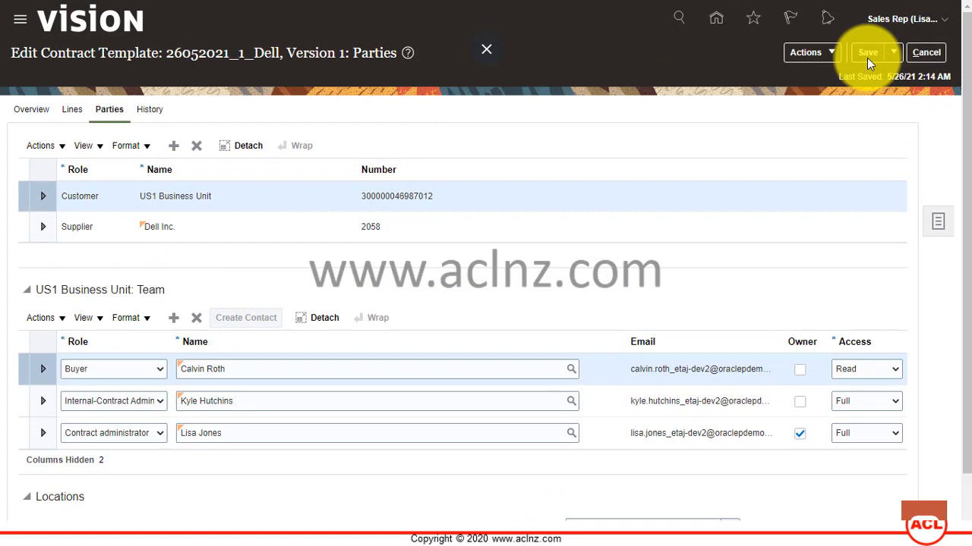
- Save the contract template, return to its overview and activate it
left_click(866, 53)
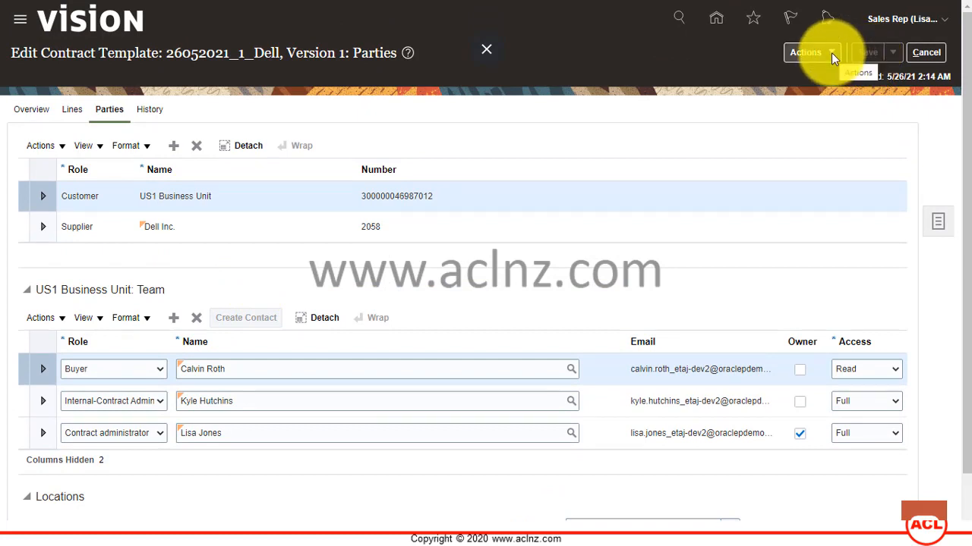
left_click(831, 52)
left_click(813, 54)
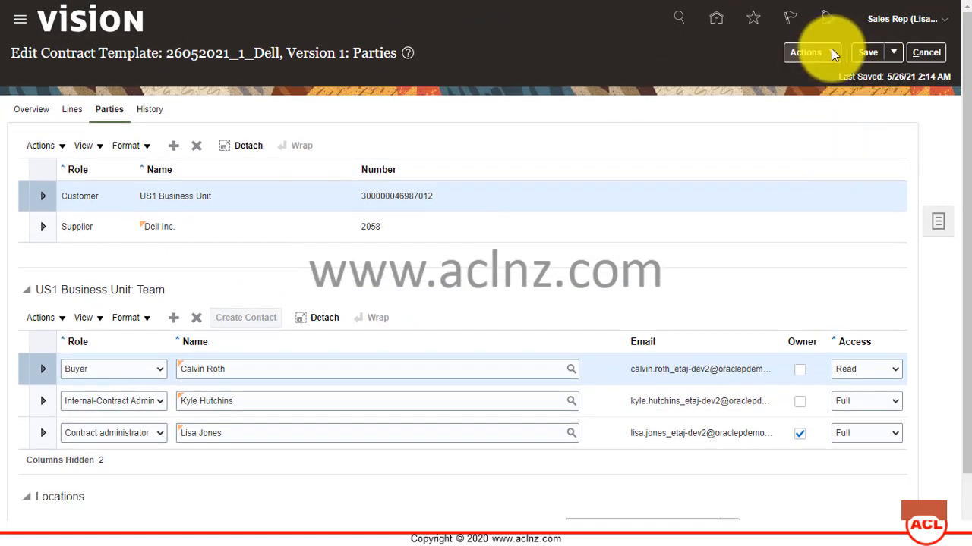
left_click(831, 50)
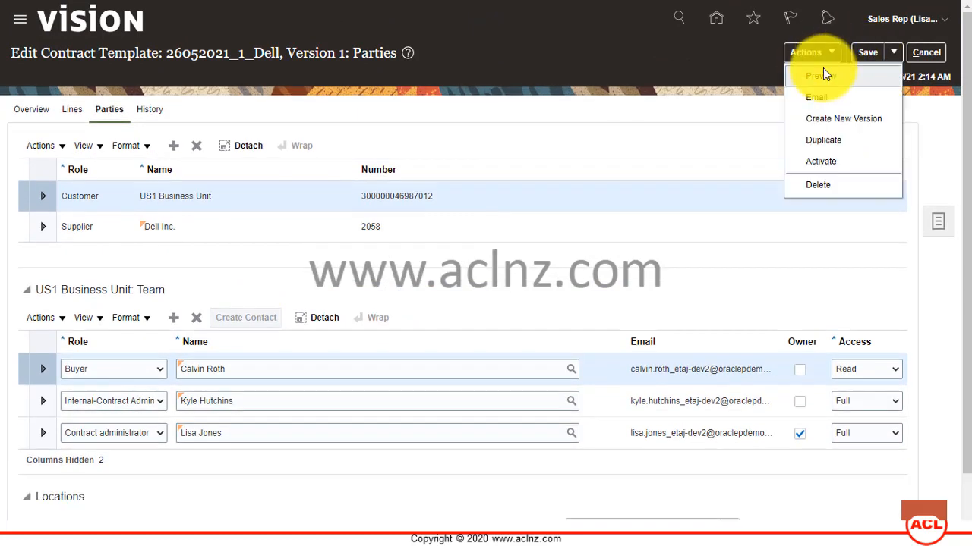
left_click(547, 260)
left_click(32, 114)
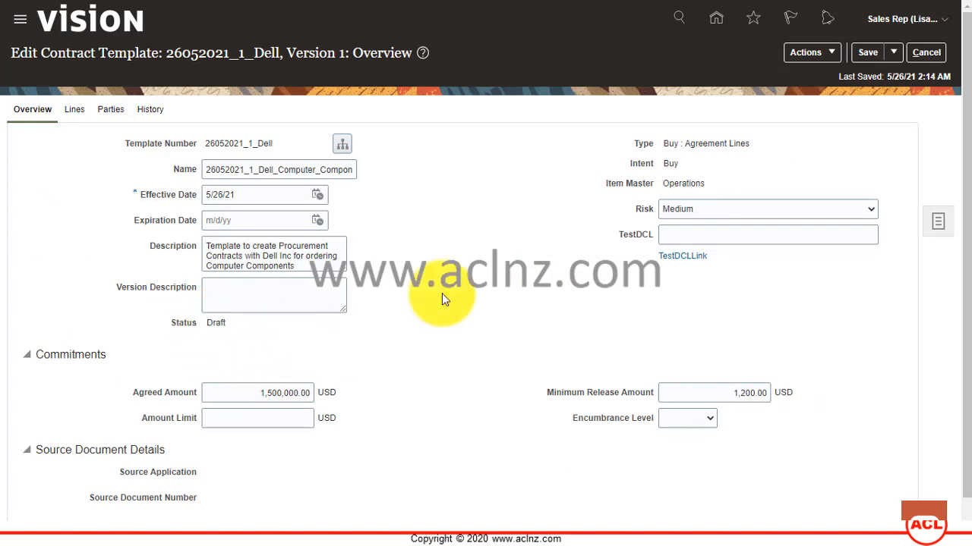
left_click(828, 51)
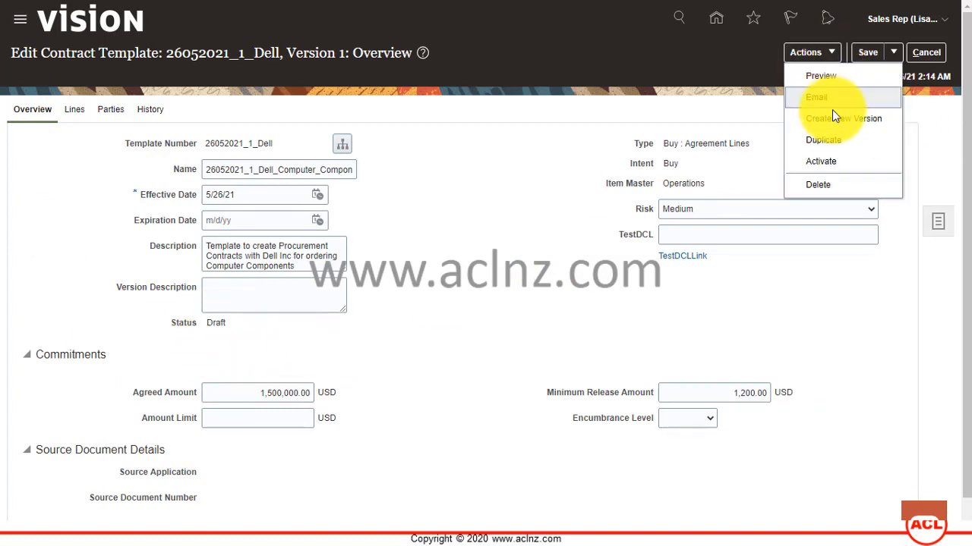
left_click(835, 157)
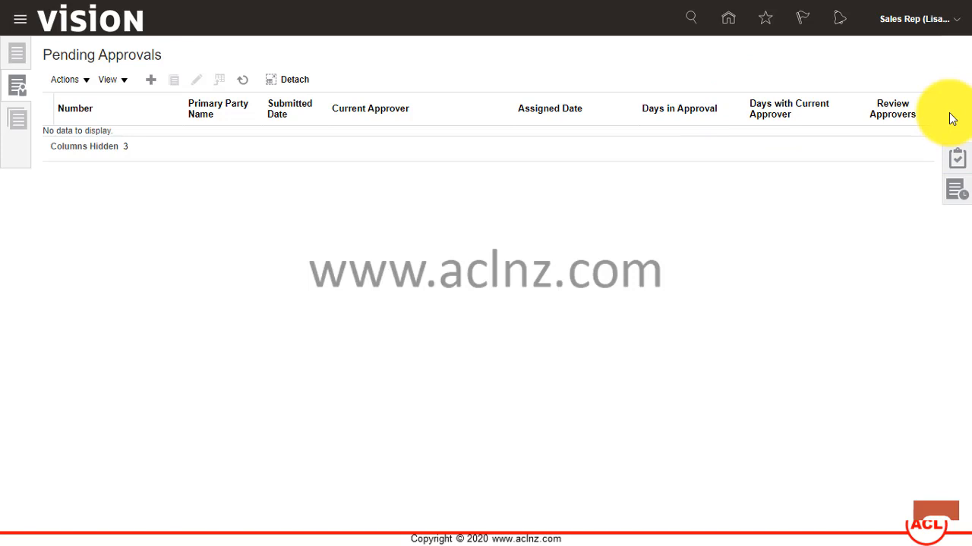
- Go to contract template management, search for template numbers starting with 26, and select the Dell computer components template
left_click(958, 161)
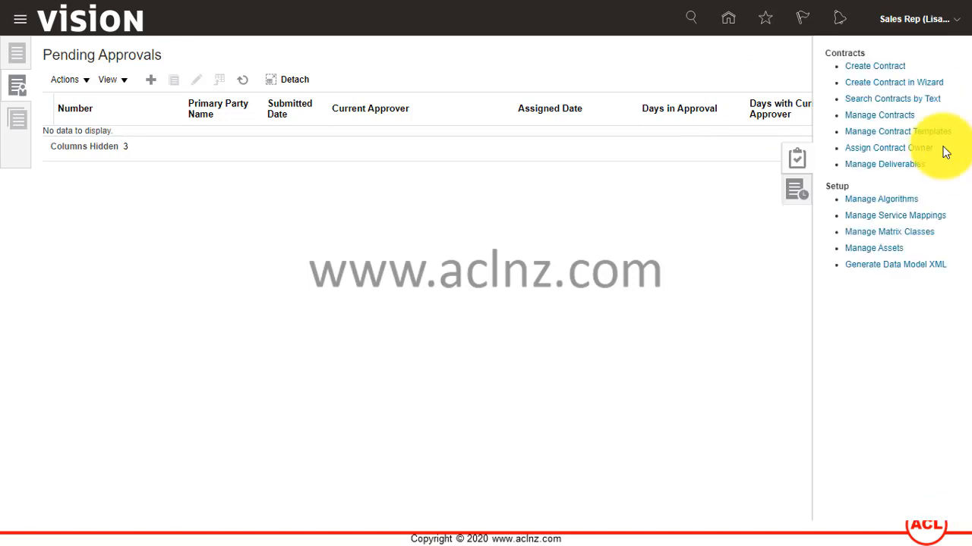
left_click(924, 133)
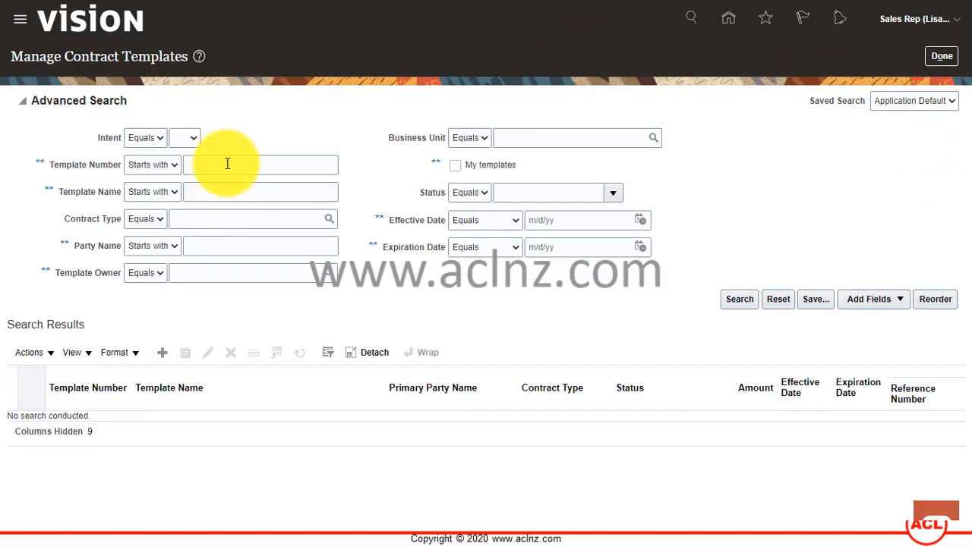
left_click(227, 164)
type("26")
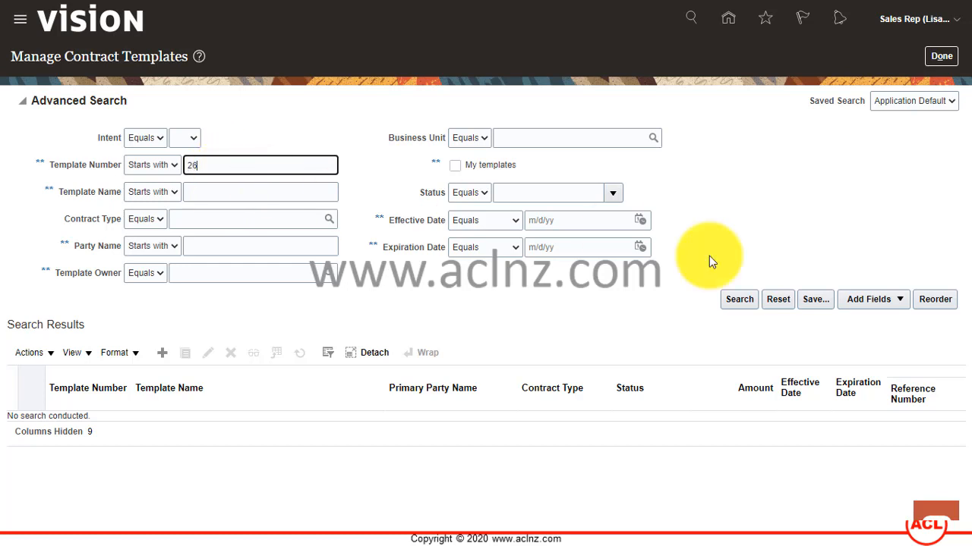
left_click(728, 302)
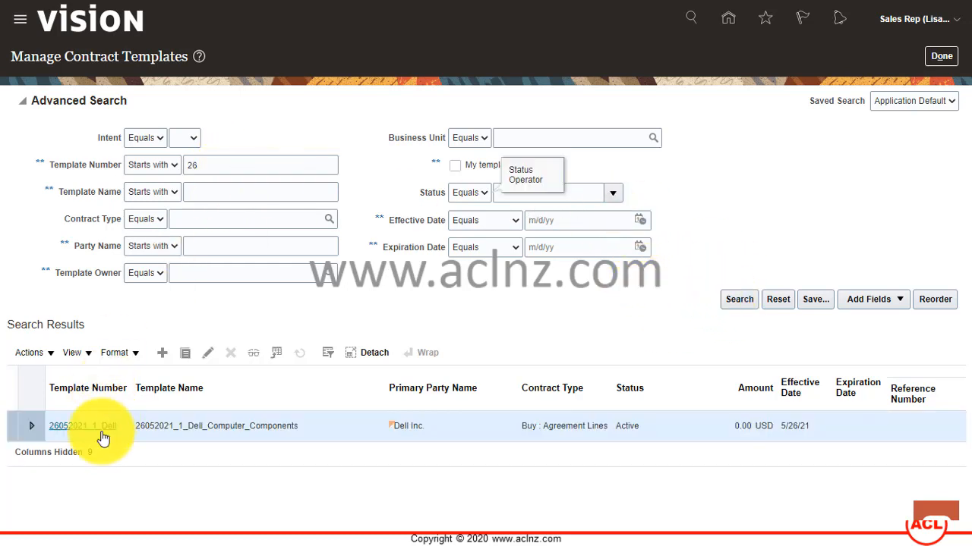
left_click(145, 426)
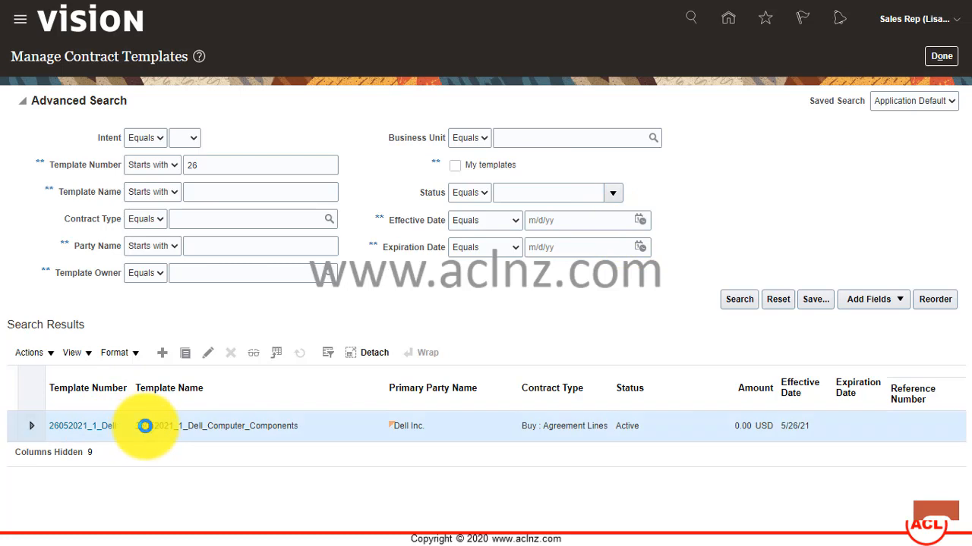
- Examine the actions available for the Dell template in the search results
left_click(51, 355)
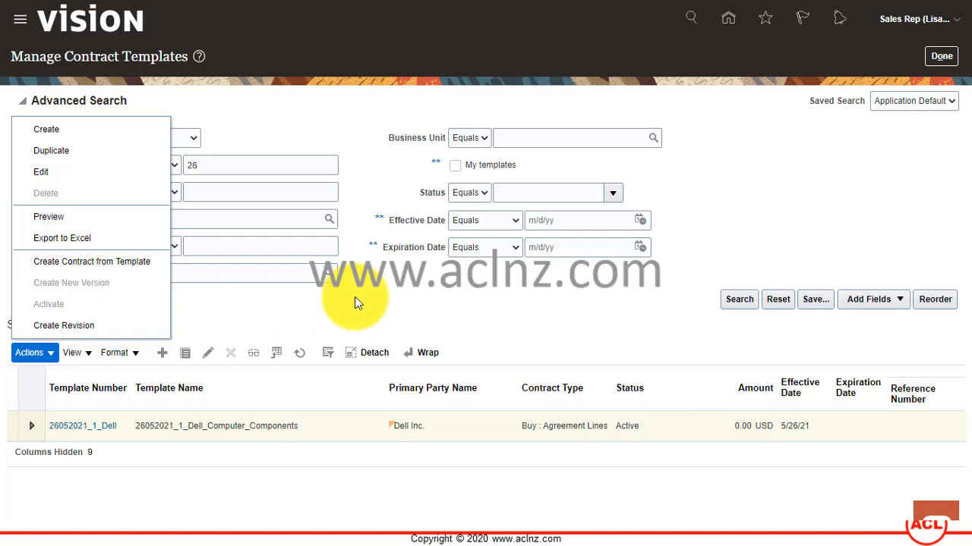
left_click(461, 304)
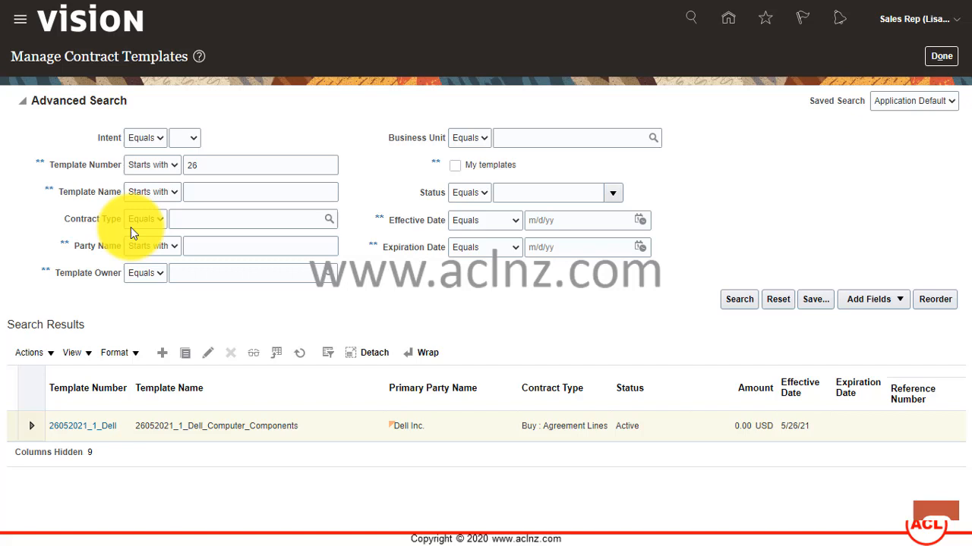
left_click(227, 426)
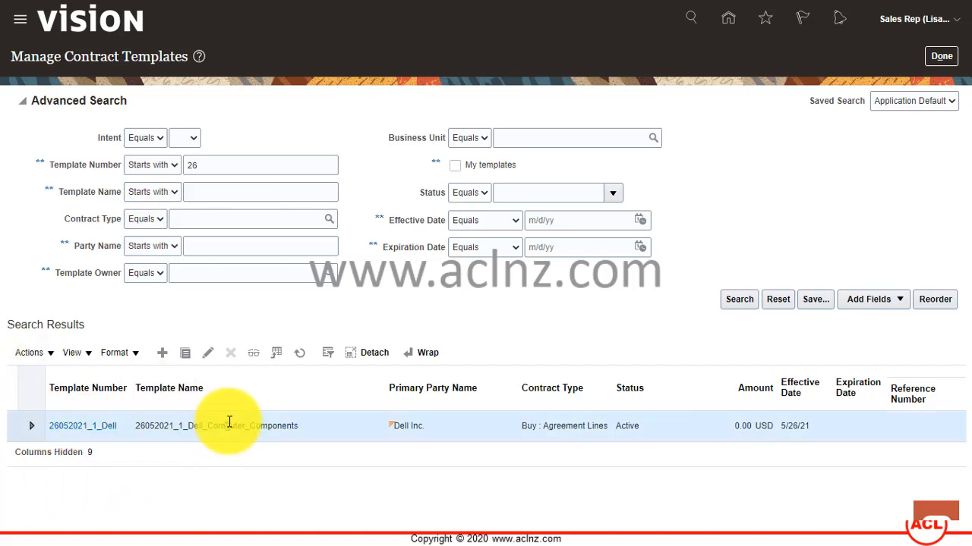
left_click(51, 353)
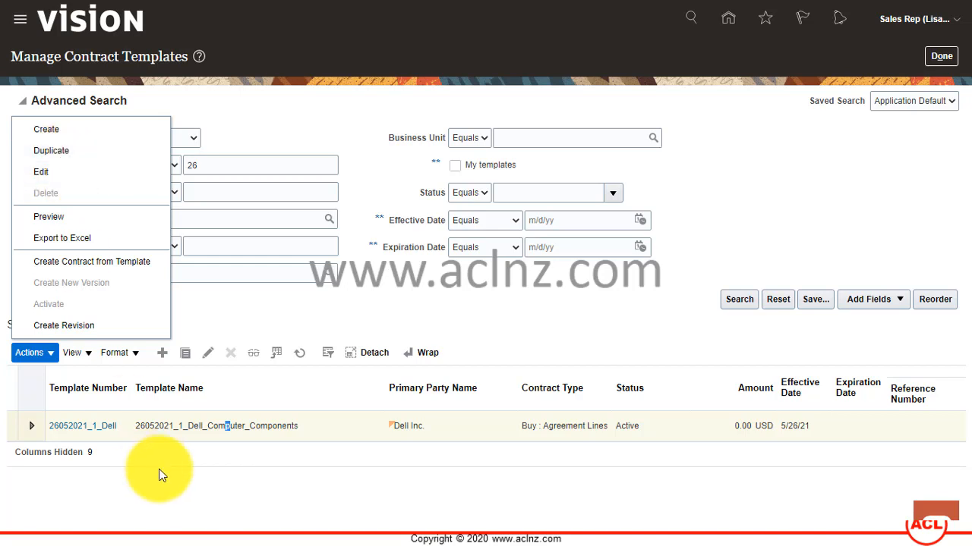
left_click(237, 425)
- Open template 26052021_1_Dell and start duplicating it under the template number 26052021_2_GE_Capital
left_click(85, 427)
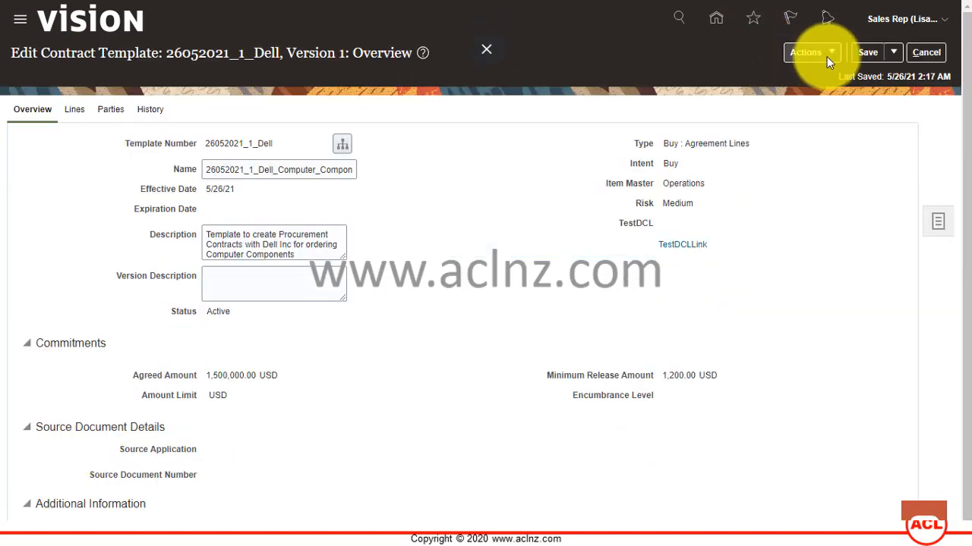
left_click(829, 52)
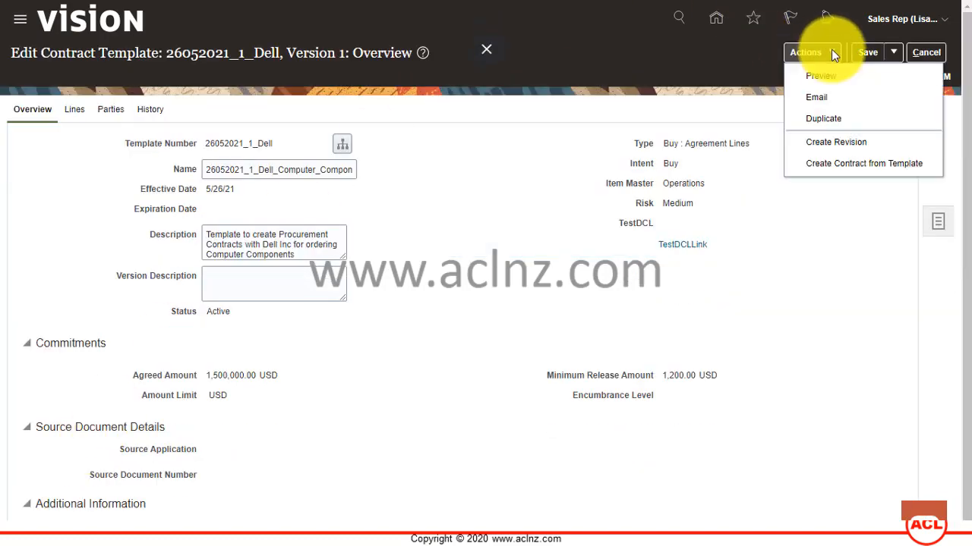
left_click(846, 119)
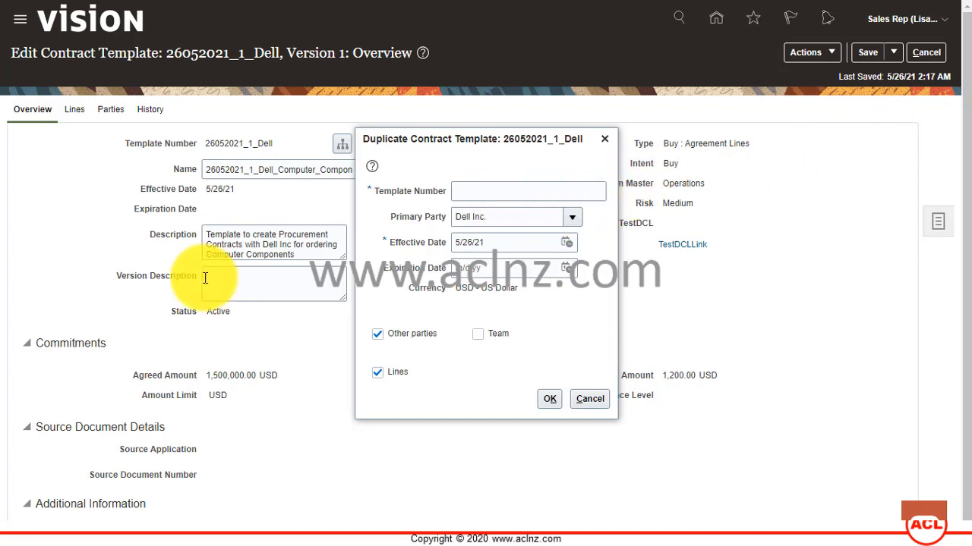
left_click(499, 187)
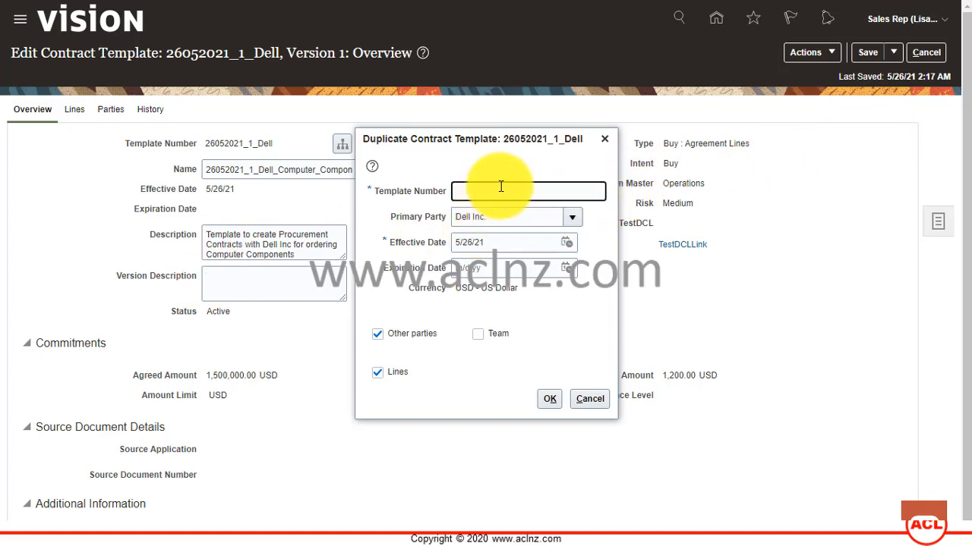
type("26052021_1_GE_Capital")
- Set the duplicate's primary party to GE Capital, adjust its Lines and Team copy options, and create it
left_click(572, 218)
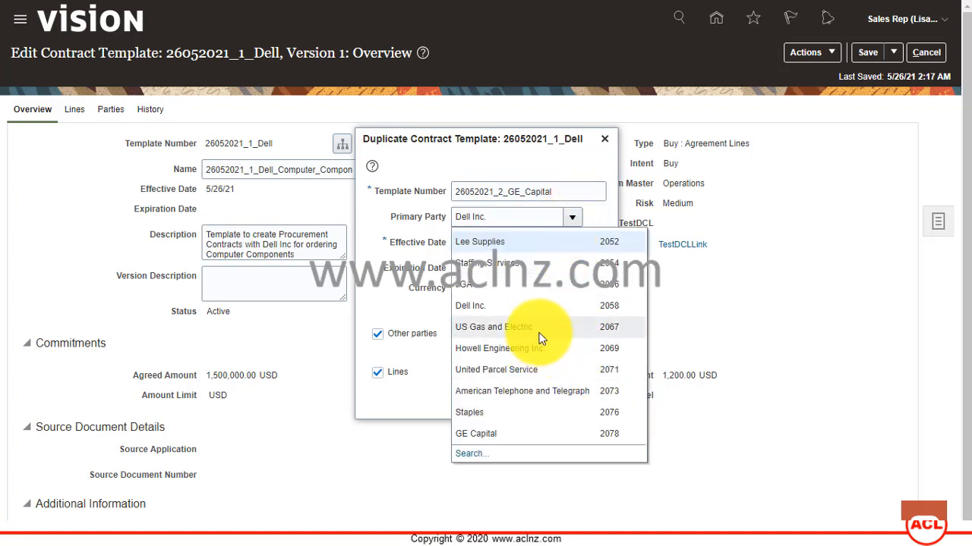
left_click(487, 439)
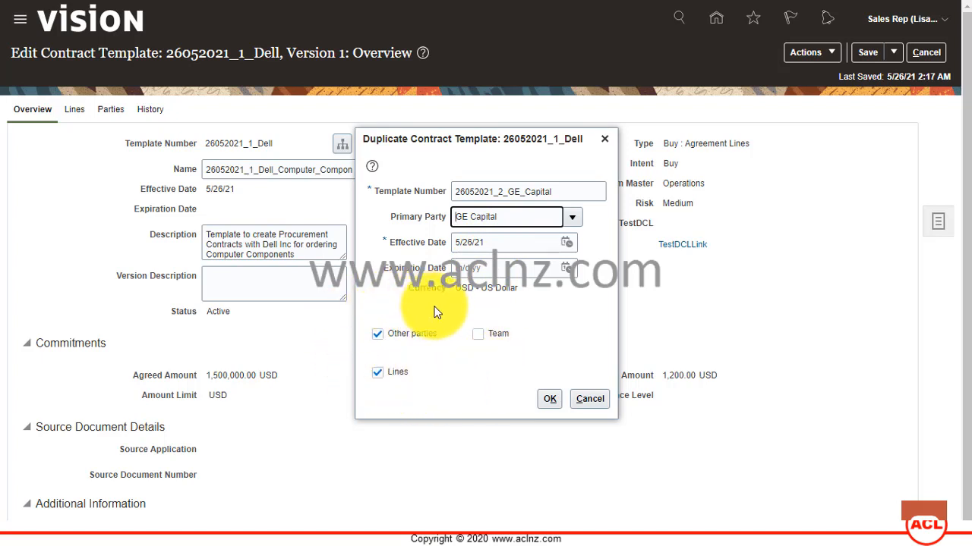
left_click(381, 374)
left_click(481, 339)
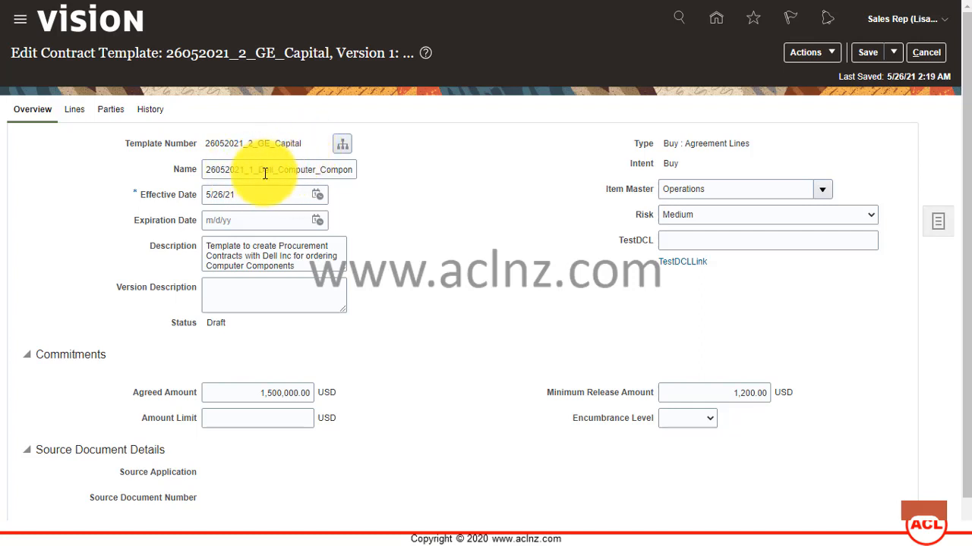
- Rename the duplicated template as 26052021_1_GE_Capital_ComputerComponents
left_click_drag(258, 169, 313, 168)
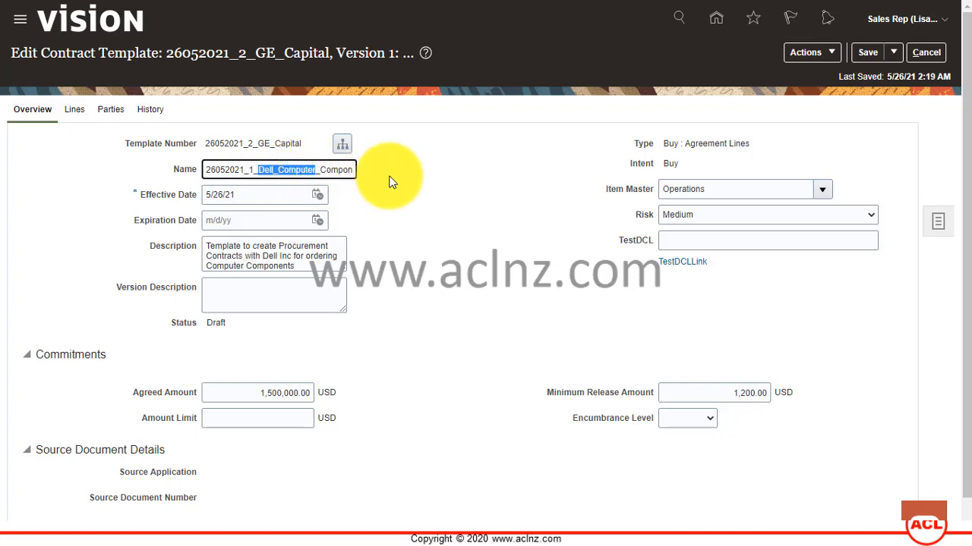
type("GE")
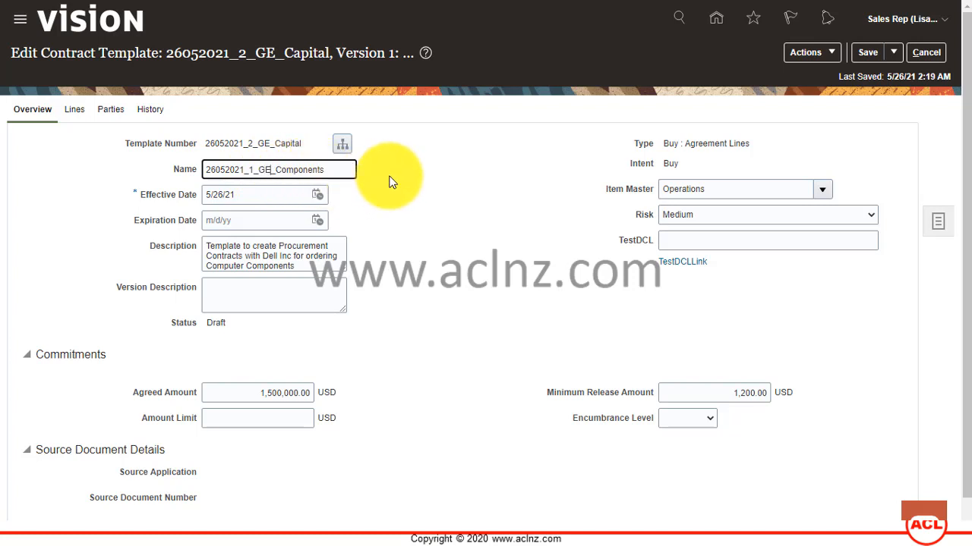
type("C")
key("BackSpace")
type("_Capital")
key("End")
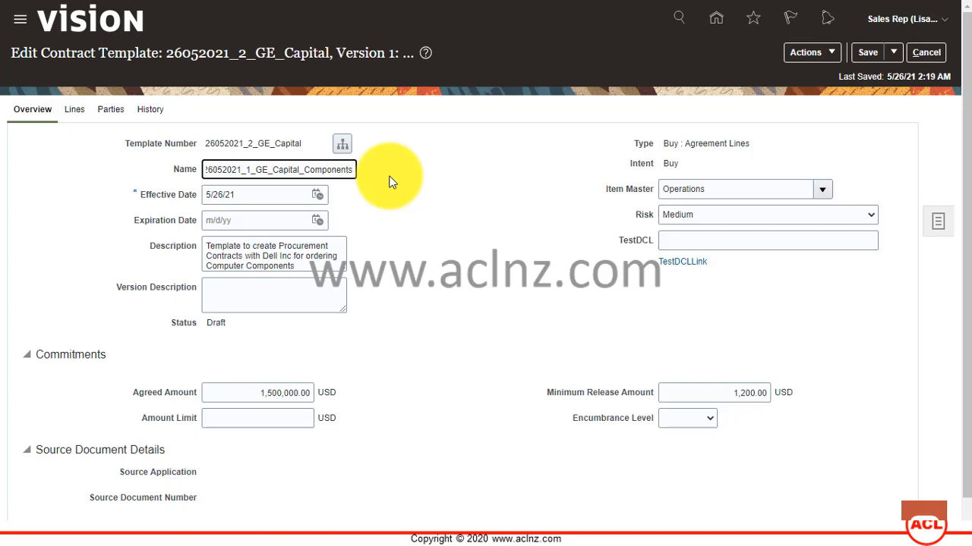
type("ComputerC")
key("End")
key("Home")
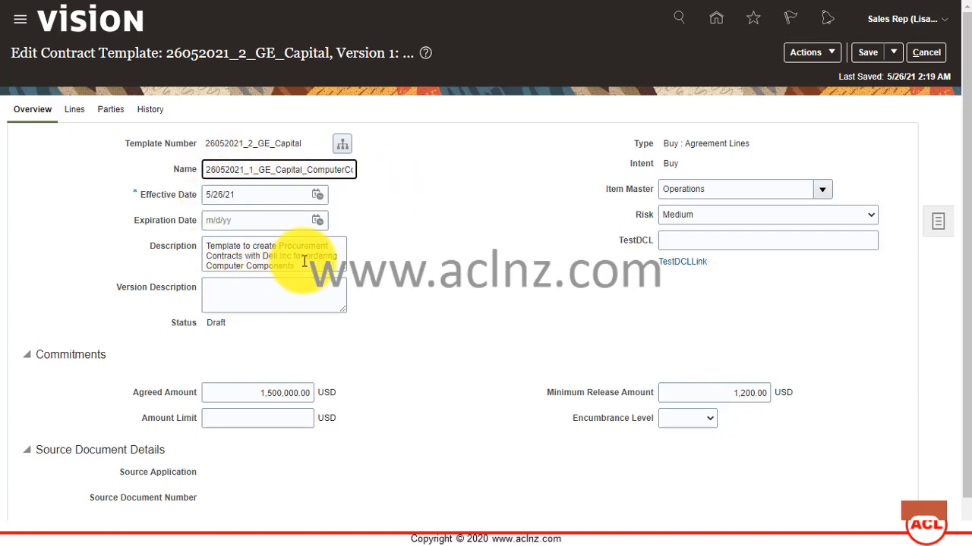
- Replace "Dell Inc" with "GE Capital" in the duplicated template's description and set its risk to Low
left_click_drag(263, 256, 293, 256)
type("GE ")
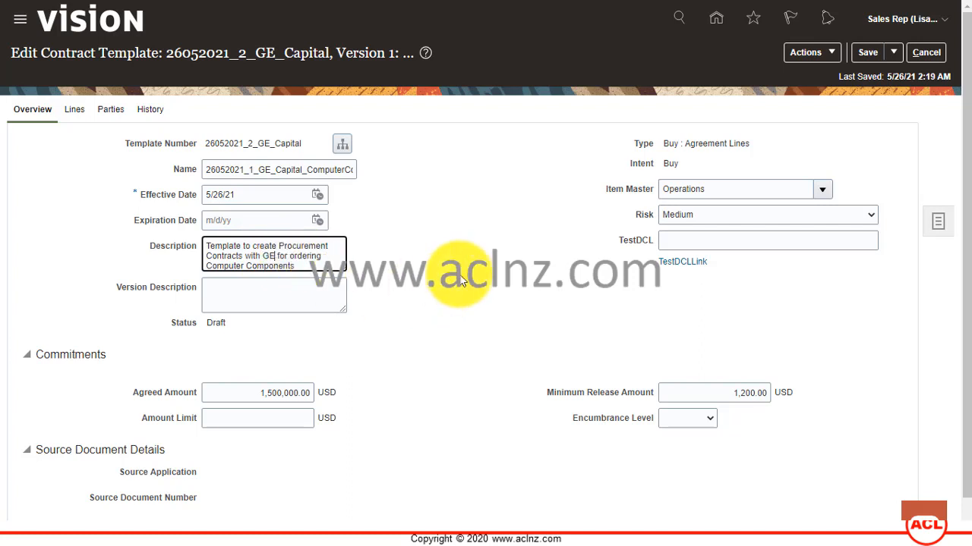
type("Capital")
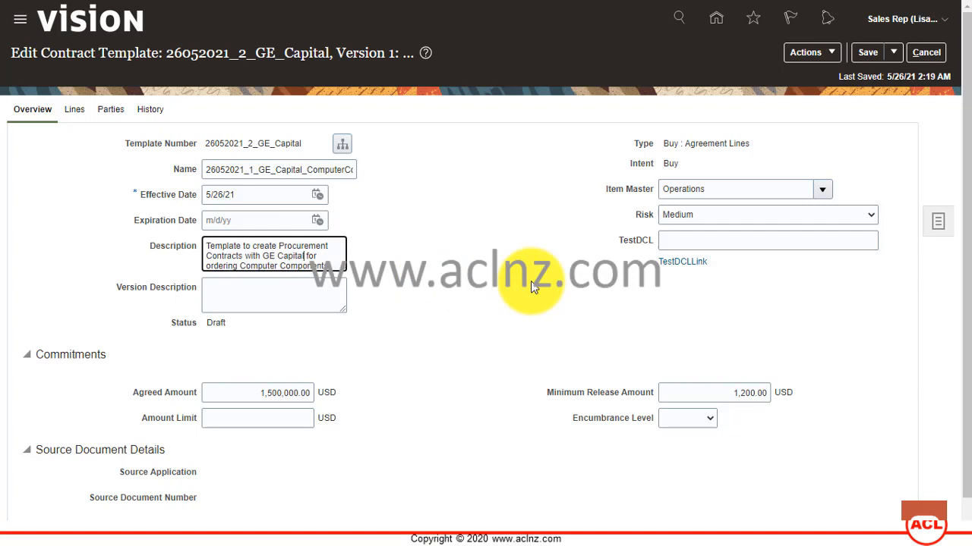
left_click(708, 215)
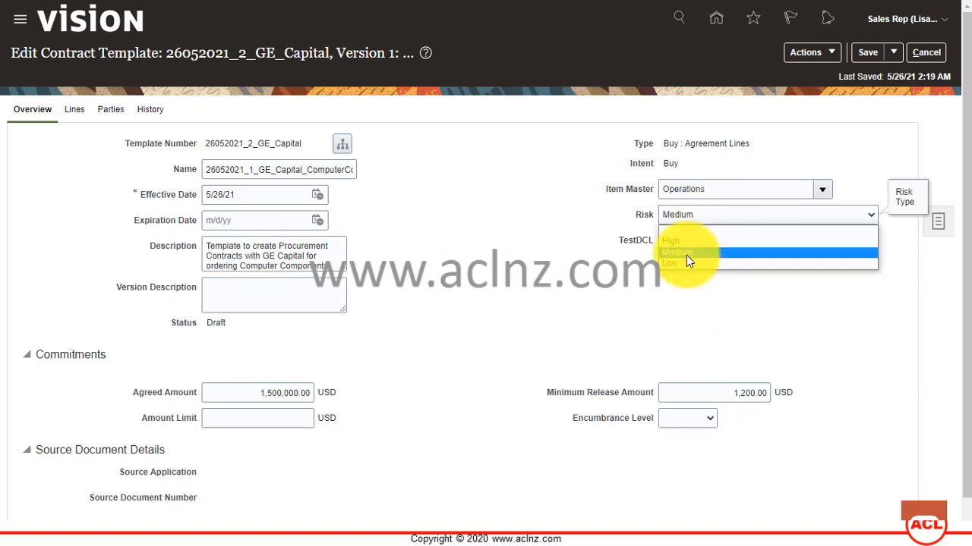
left_click(686, 256)
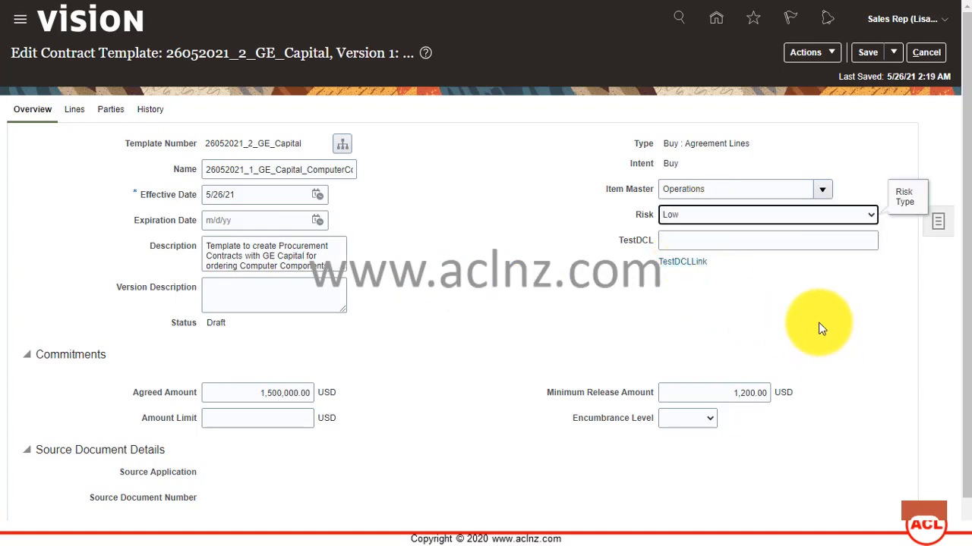
left_click(569, 252)
scroll(568, 252, "down", 1)
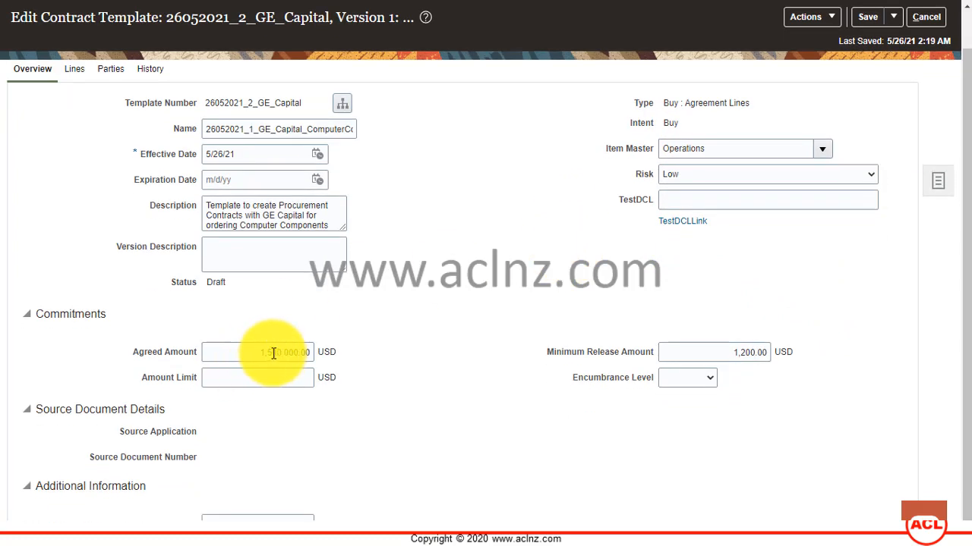
- Set the template's agreed amount to 2,000,000.00 USD and its minimum release amount to 2,000.00 USD
left_click(262, 352)
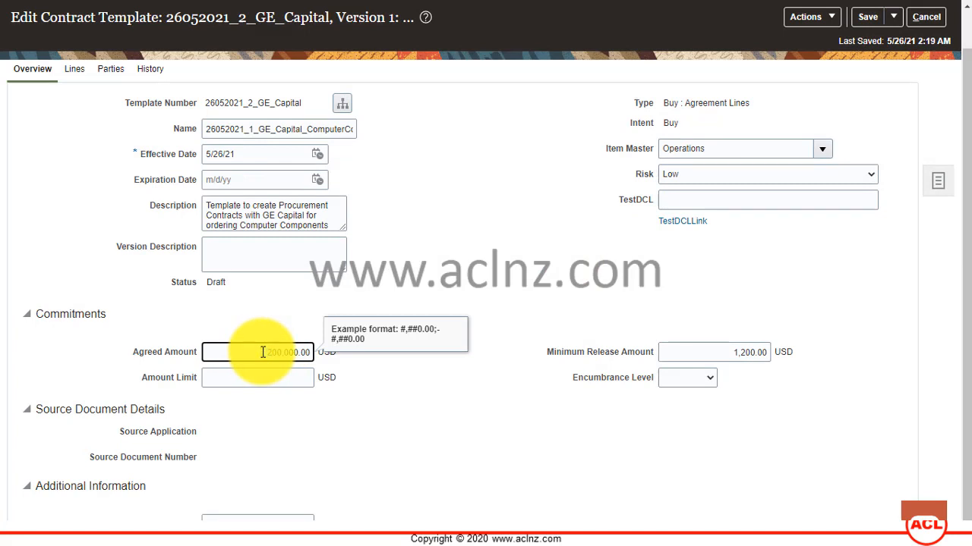
key("Tab")
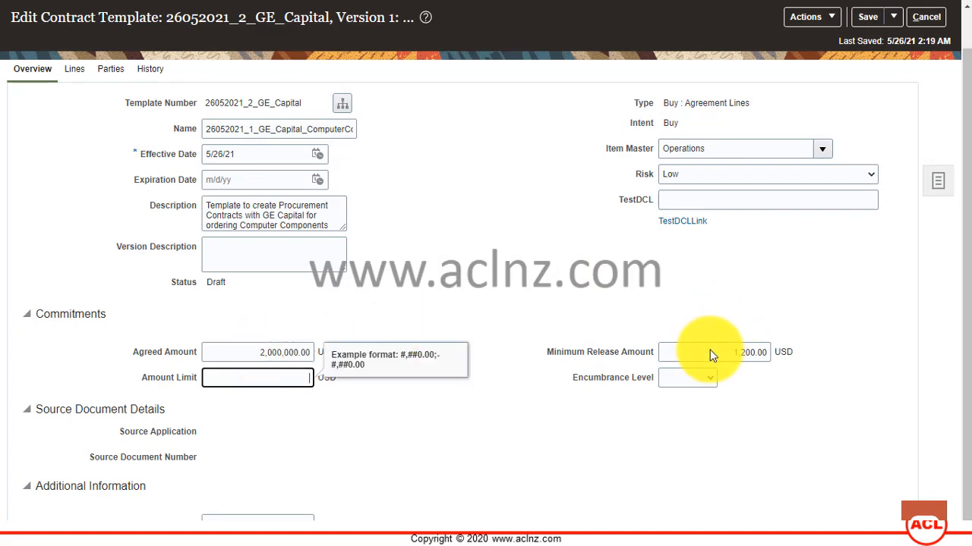
left_click_drag(737, 352, 786, 370)
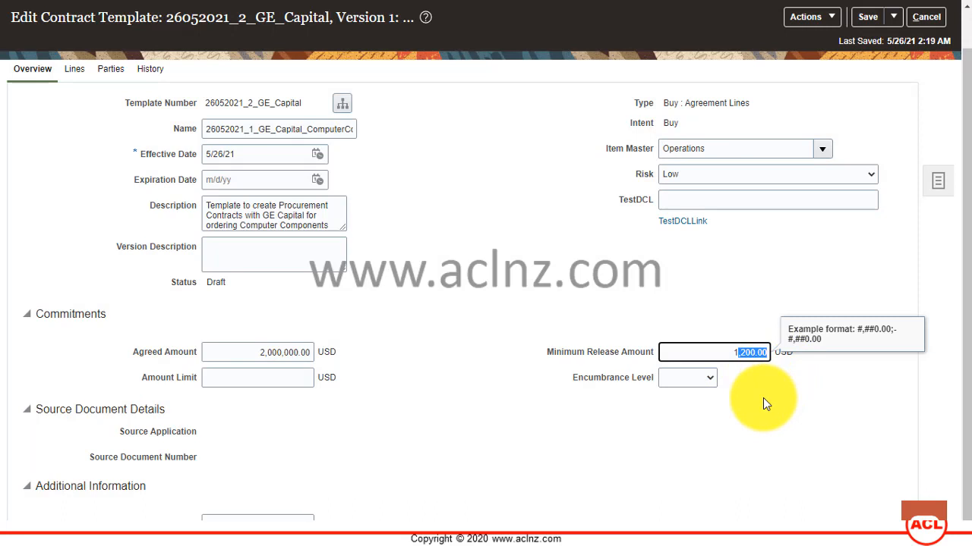
key("BackSpace")
key("BackSpace")
key("BackSpace")
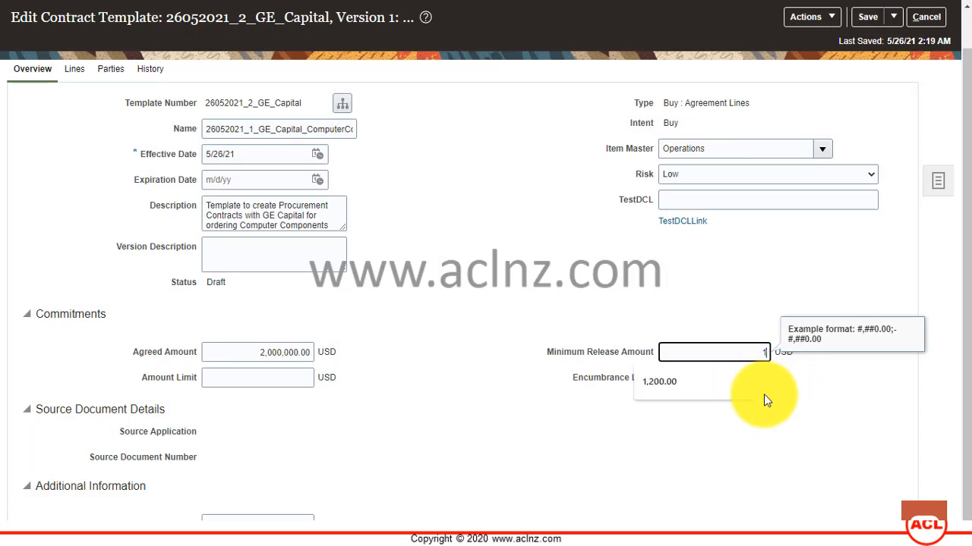
type("2000")
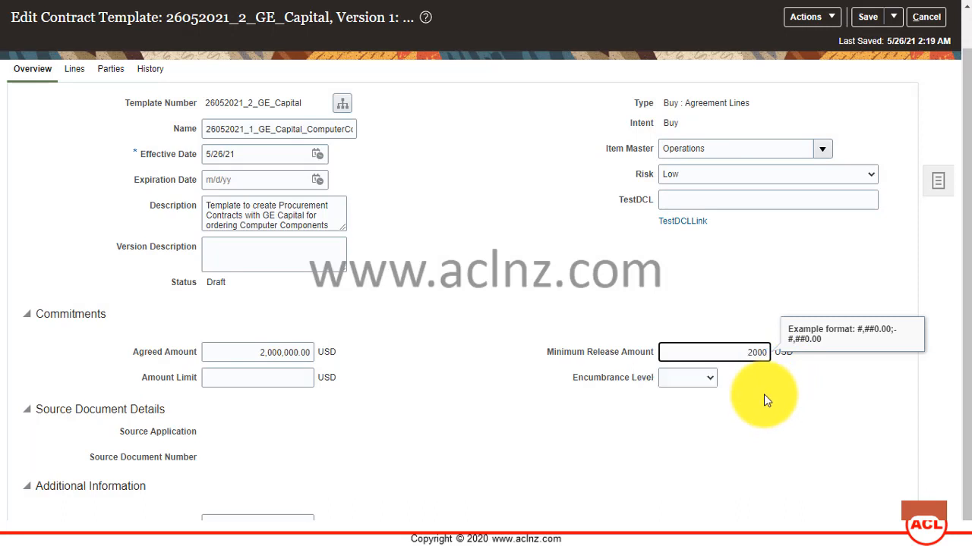
key("Tab")
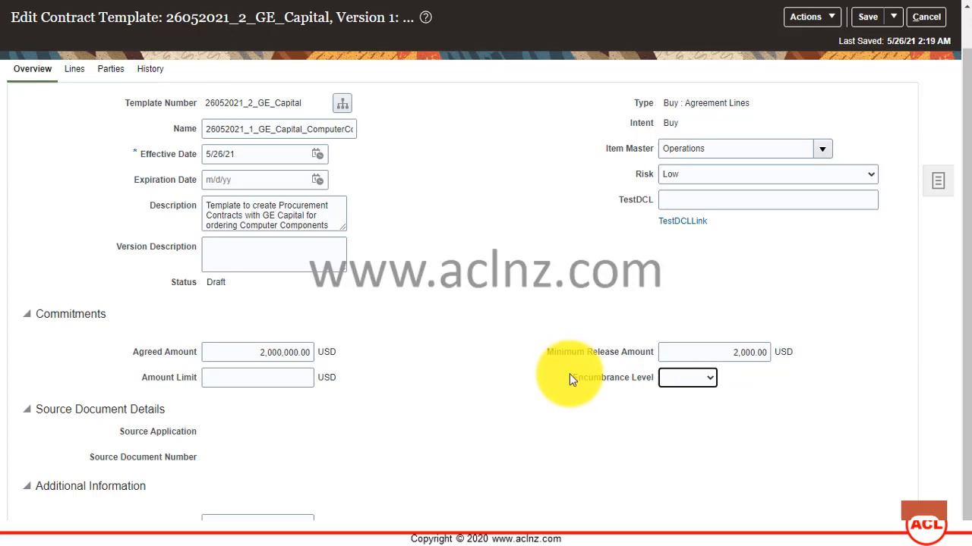
- Add contract line 1 of type Free-form, named Oracle Consulting Services
left_click(78, 70)
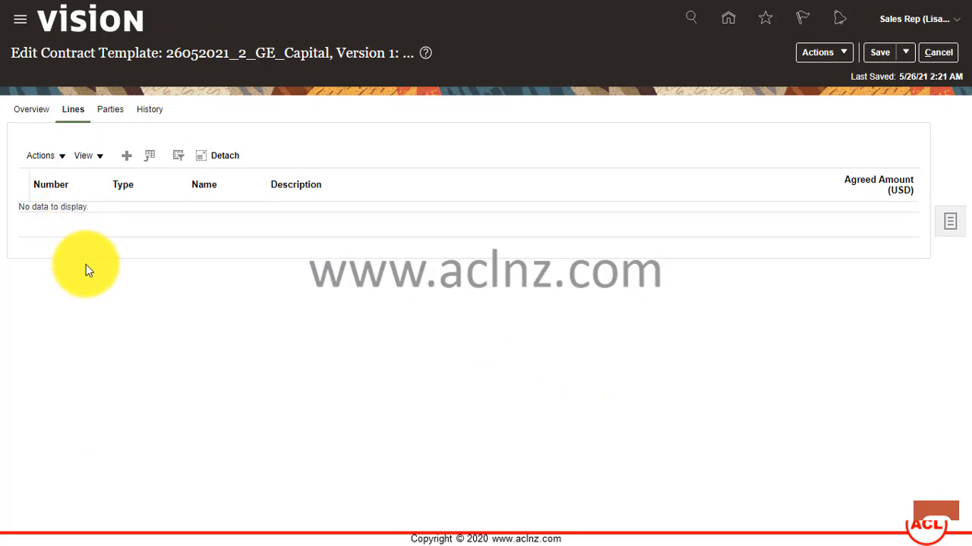
left_click(126, 157)
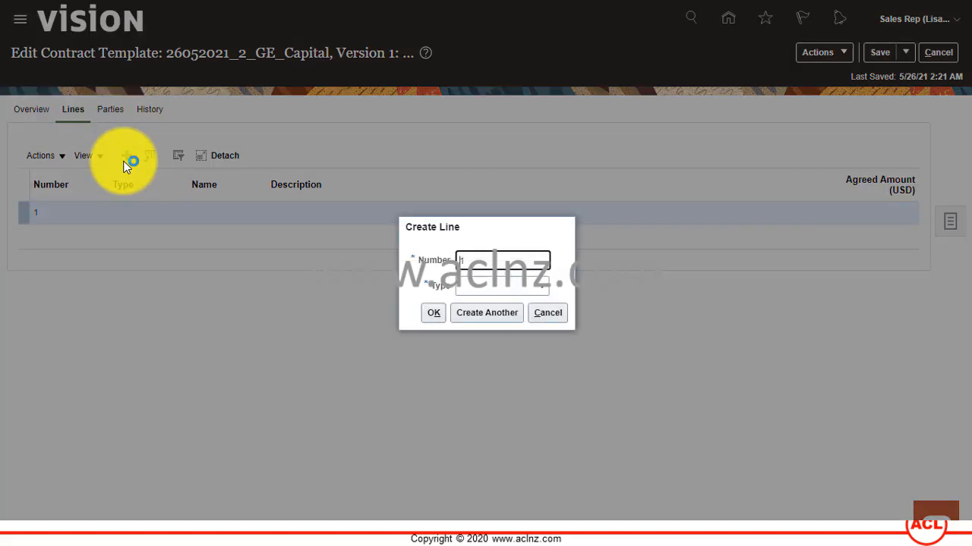
left_click(524, 286)
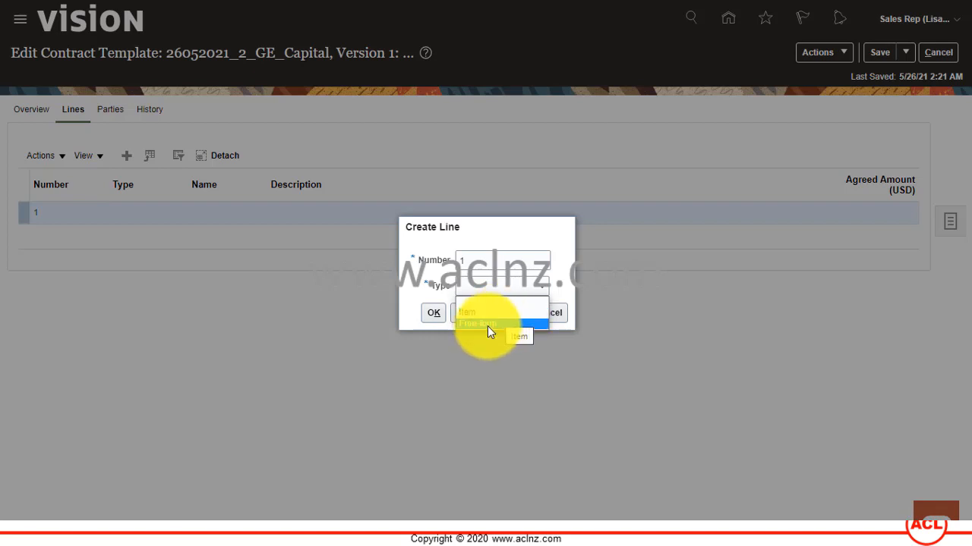
left_click(489, 323)
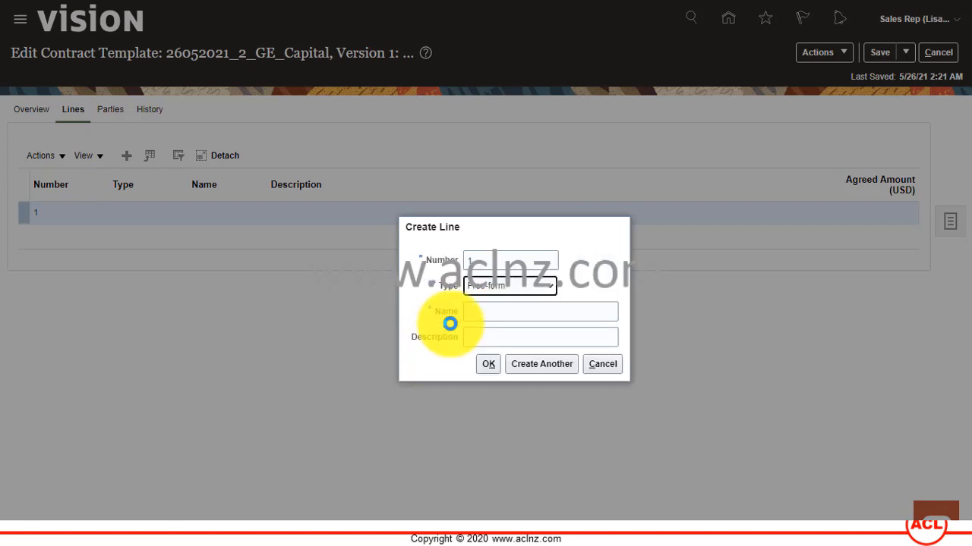
left_click(458, 291)
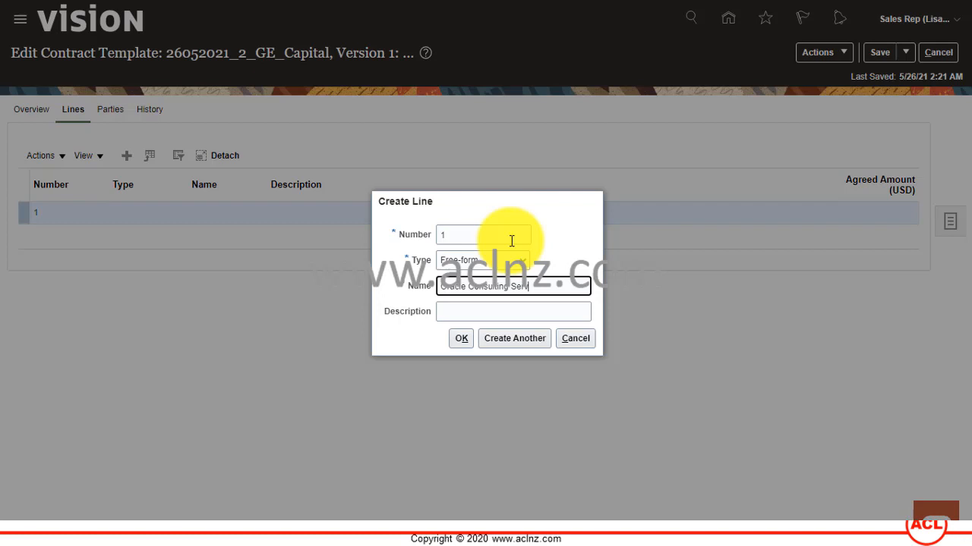
left_click(459, 339)
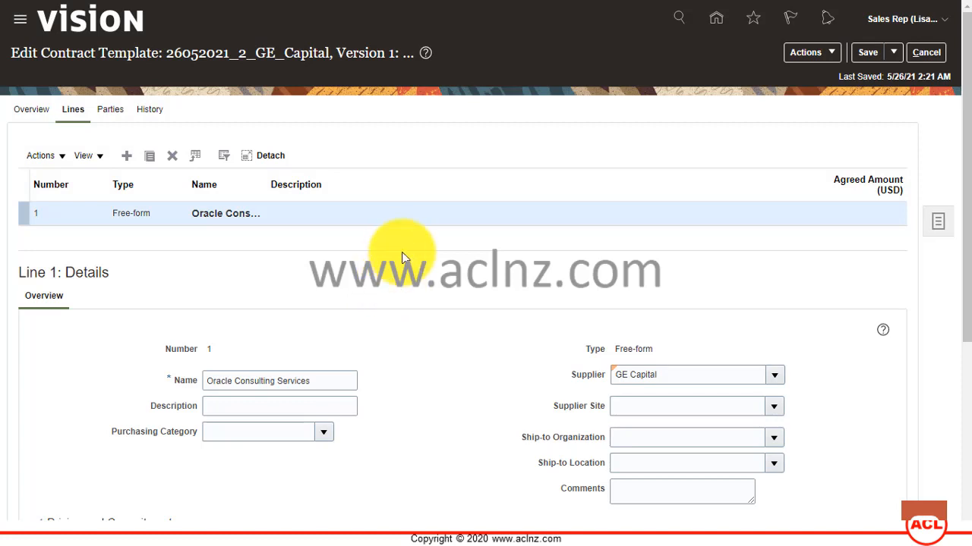
- Find the category 962.58 Professional Services and assign it as line 1's purchasing category
scroll(436, 375, "down", 1)
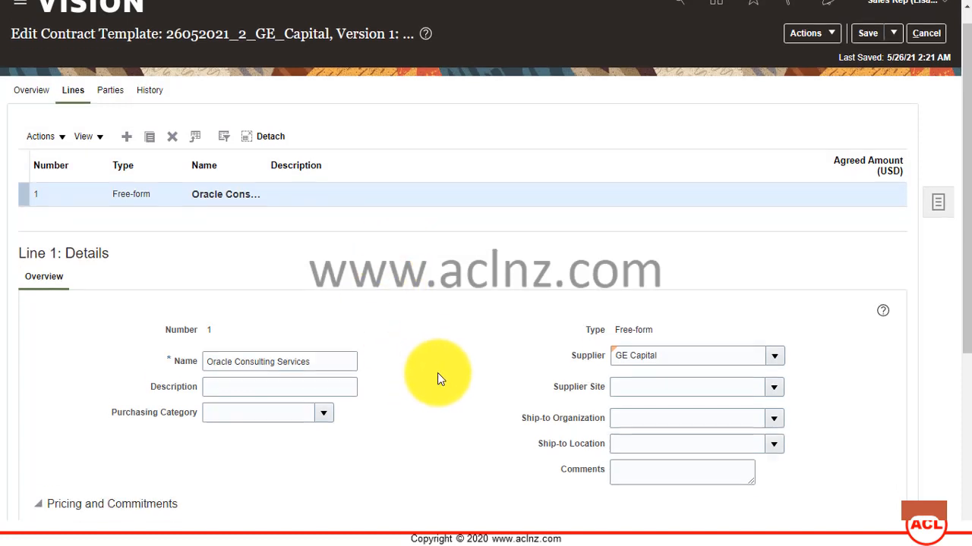
scroll(437, 376, "down", 1)
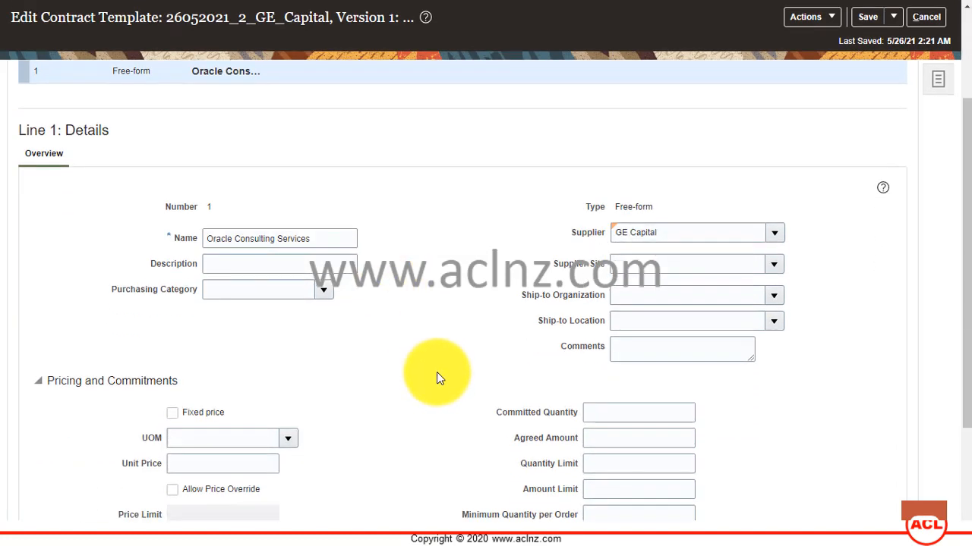
left_click(337, 237)
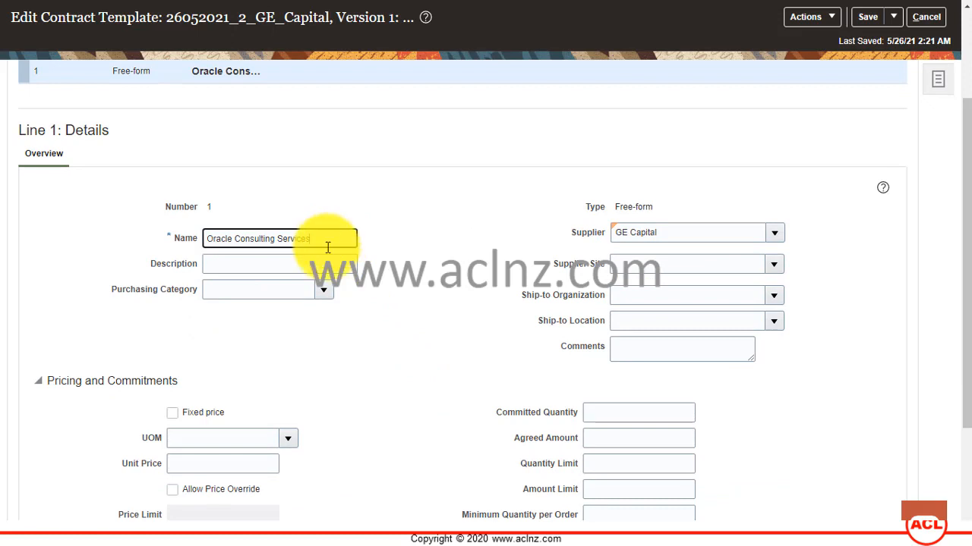
left_click(327, 289)
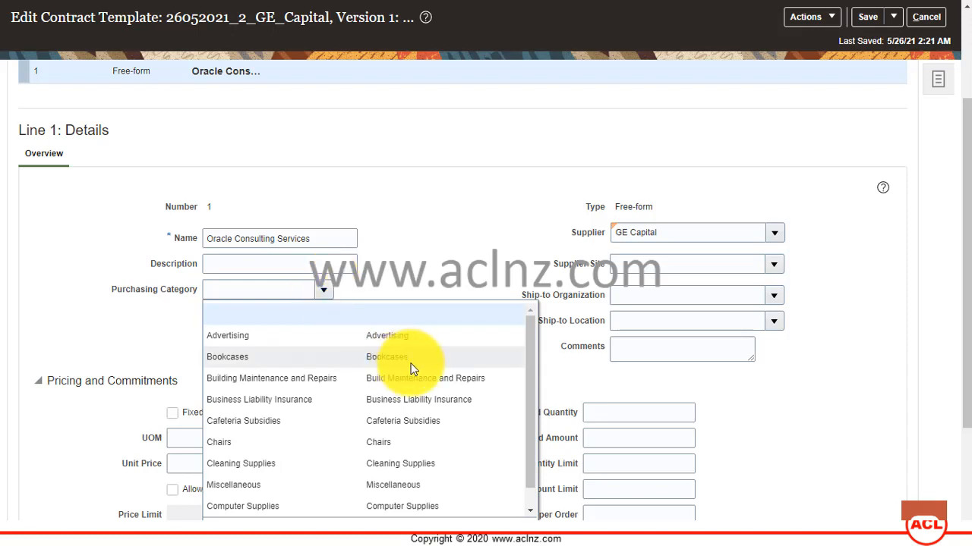
scroll(410, 370, "down", 3)
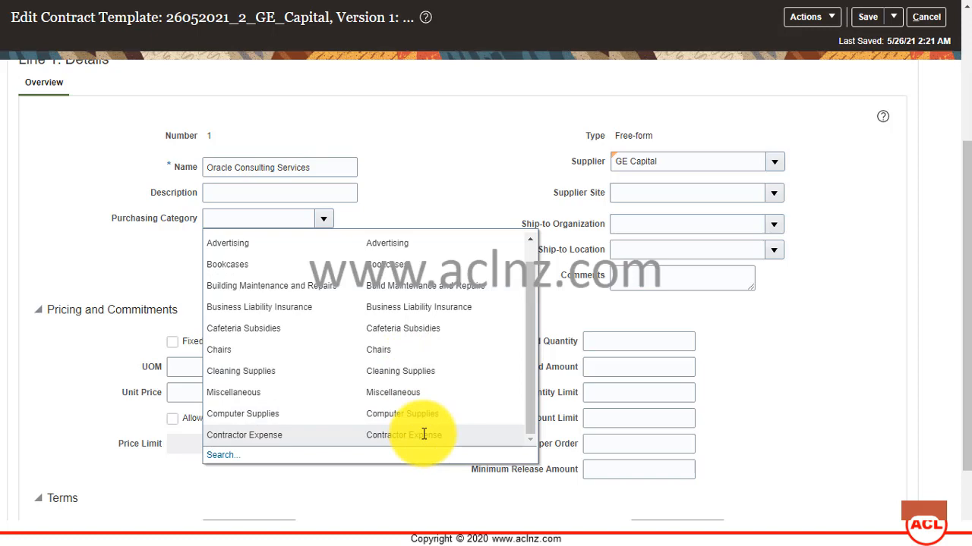
scroll(426, 373, "up", 3)
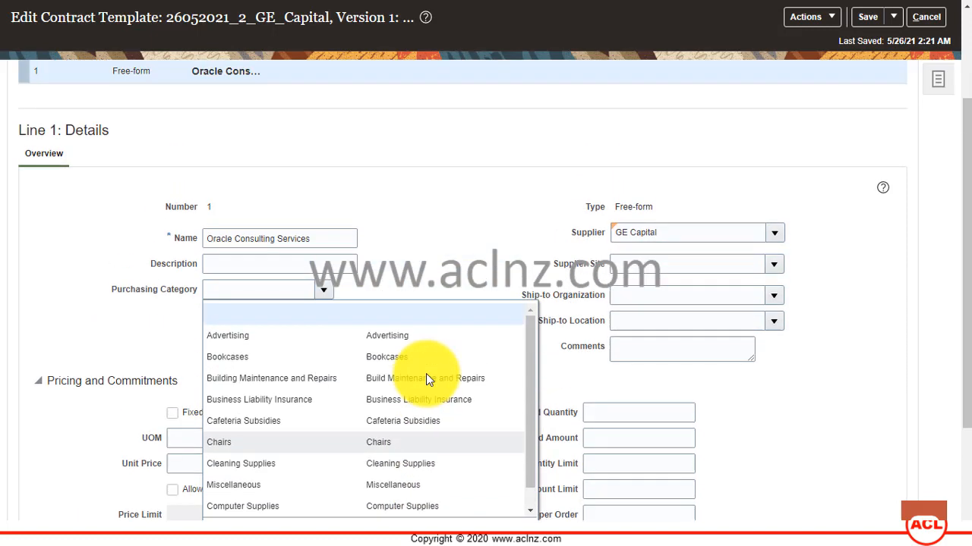
scroll(427, 375, "down", 3)
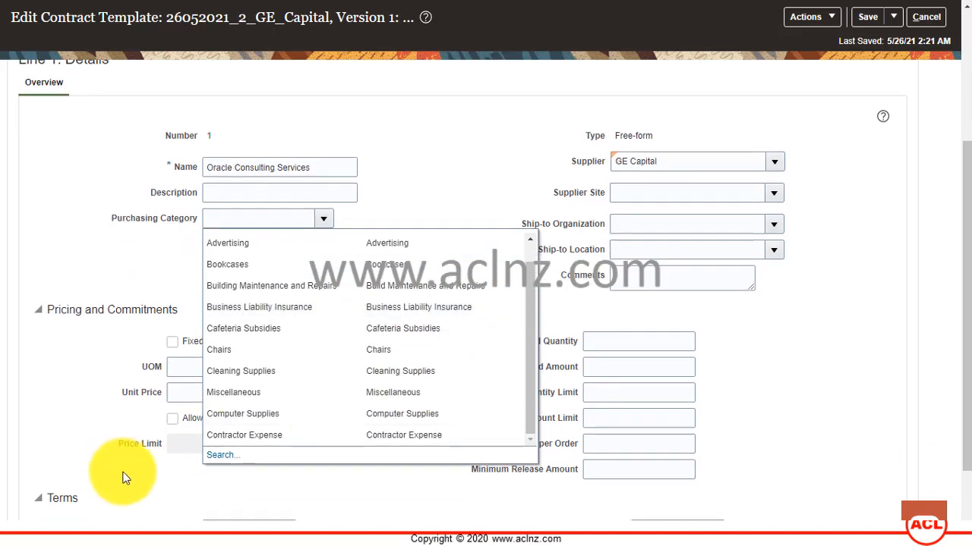
left_click(222, 457)
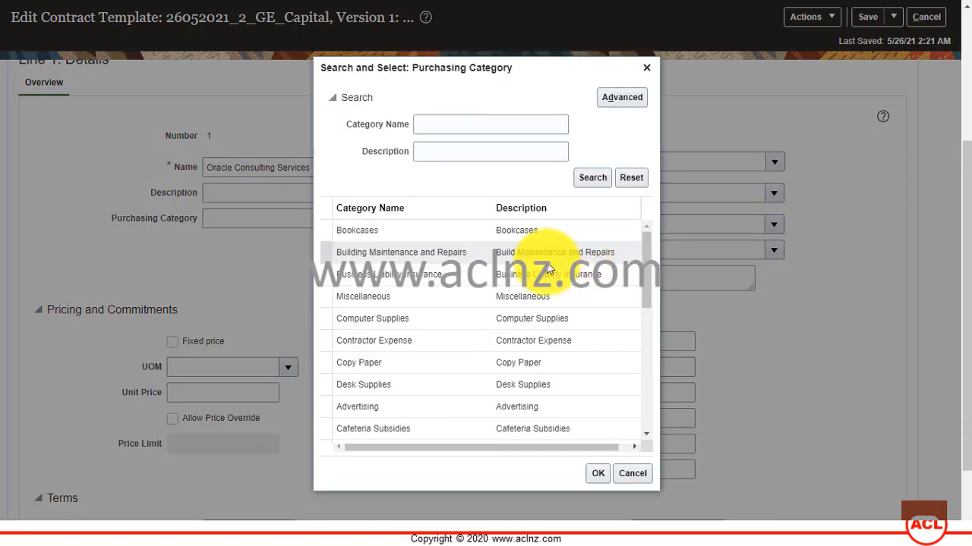
scroll(539, 277, "down", 2)
scroll(536, 285, "down", 5)
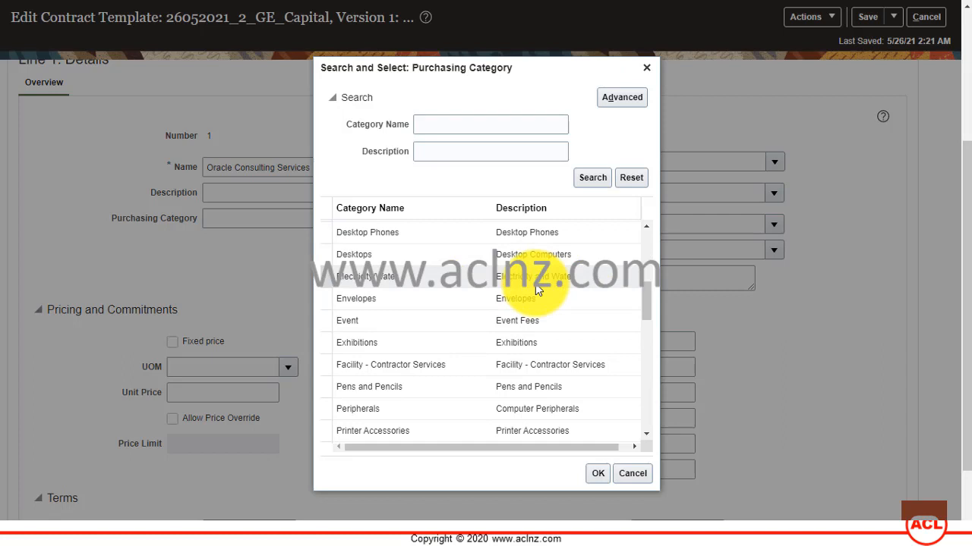
scroll(535, 283, "down", 1)
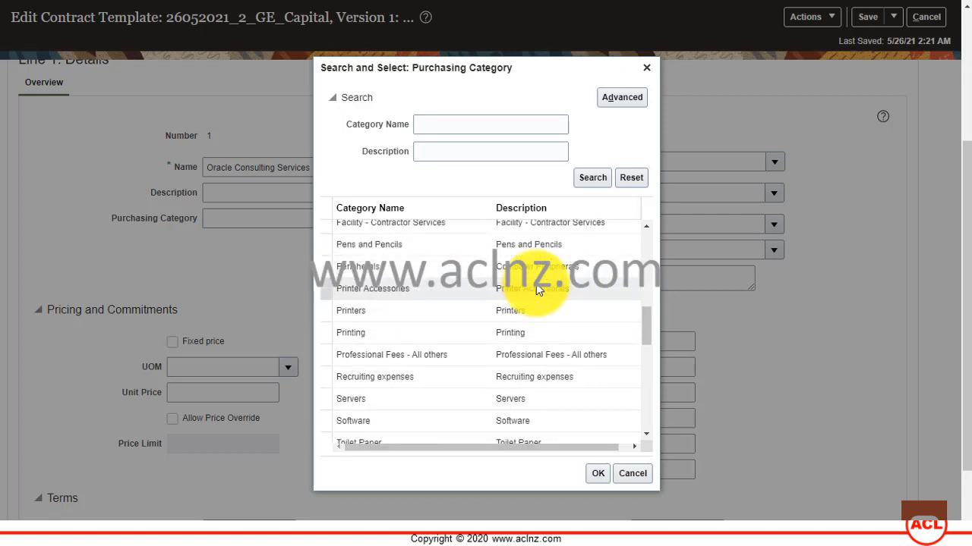
scroll(536, 287, "down", 1)
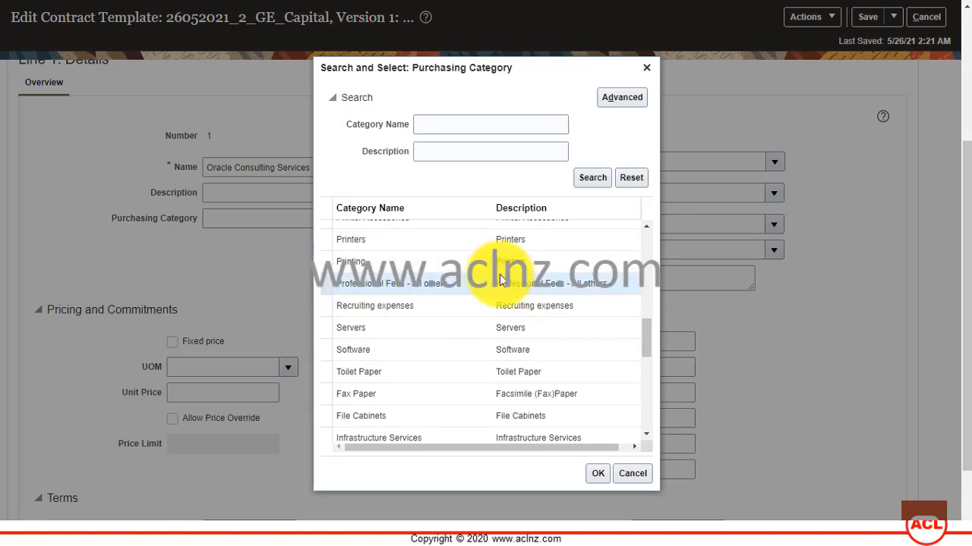
scroll(502, 279, "down", 1)
scroll(501, 279, "down", 2)
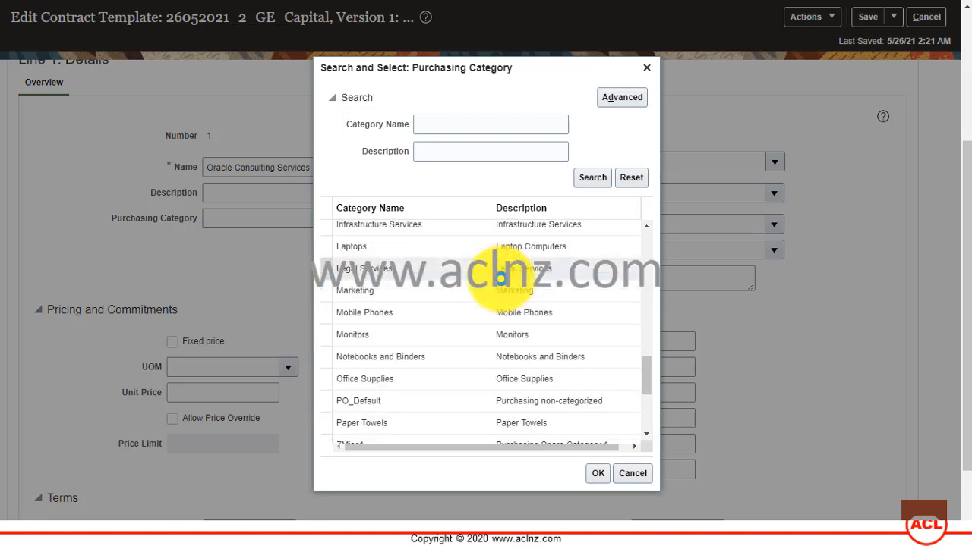
scroll(501, 279, "down", 4)
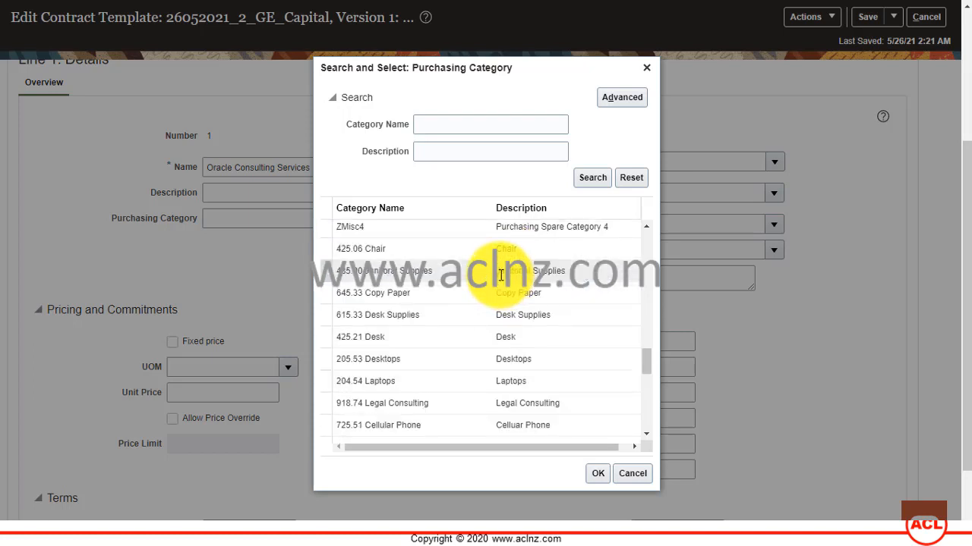
scroll(501, 275, "down", 3)
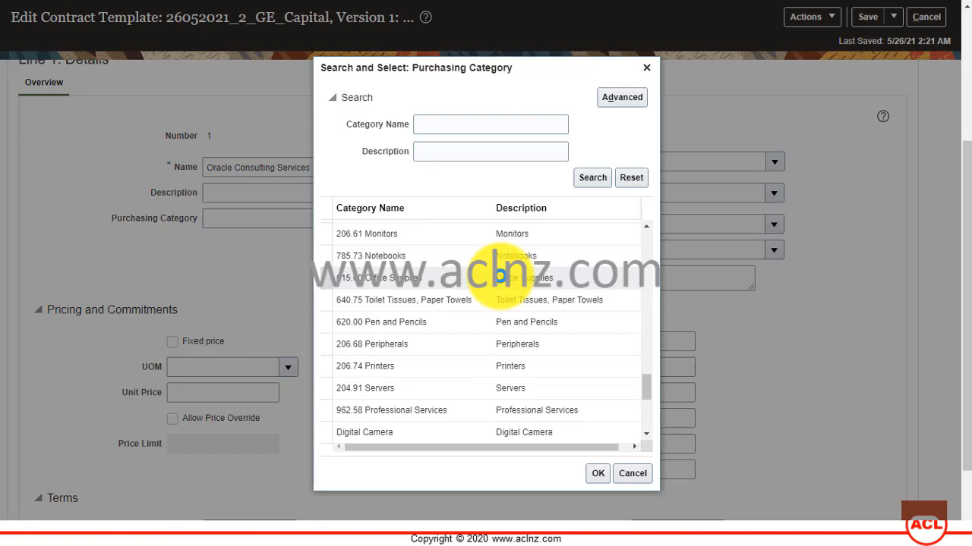
left_click(431, 408)
left_click(598, 473)
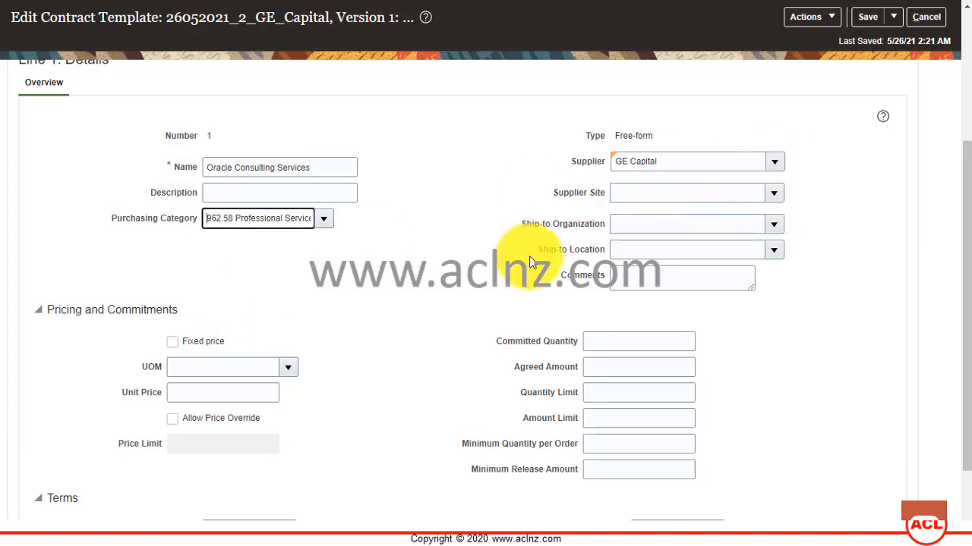
- Set the supplier site of the GE Capital party to GE Capital US1 in the template's party locations
scroll(530, 258, "up", 2)
scroll(531, 261, "down", 2)
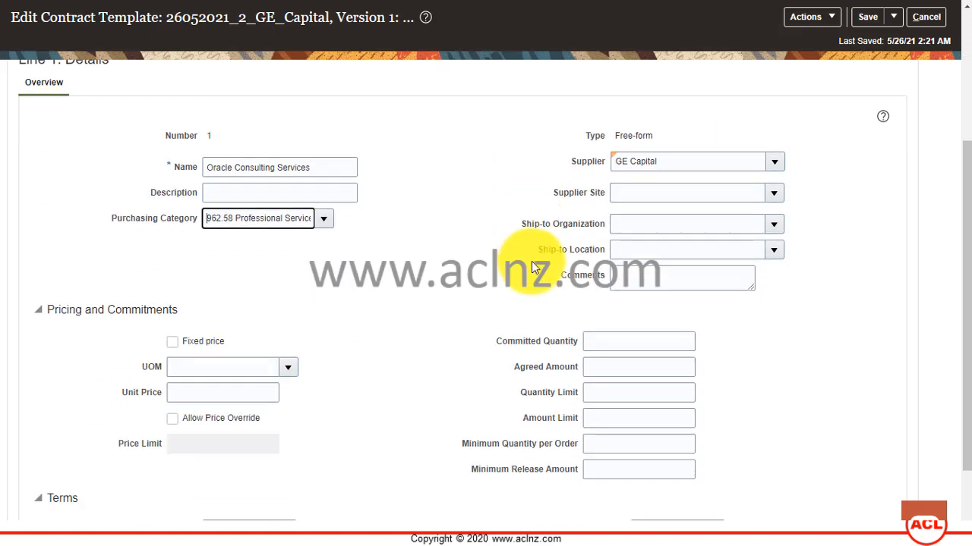
scroll(531, 267, "down", 3)
scroll(533, 267, "up", 8)
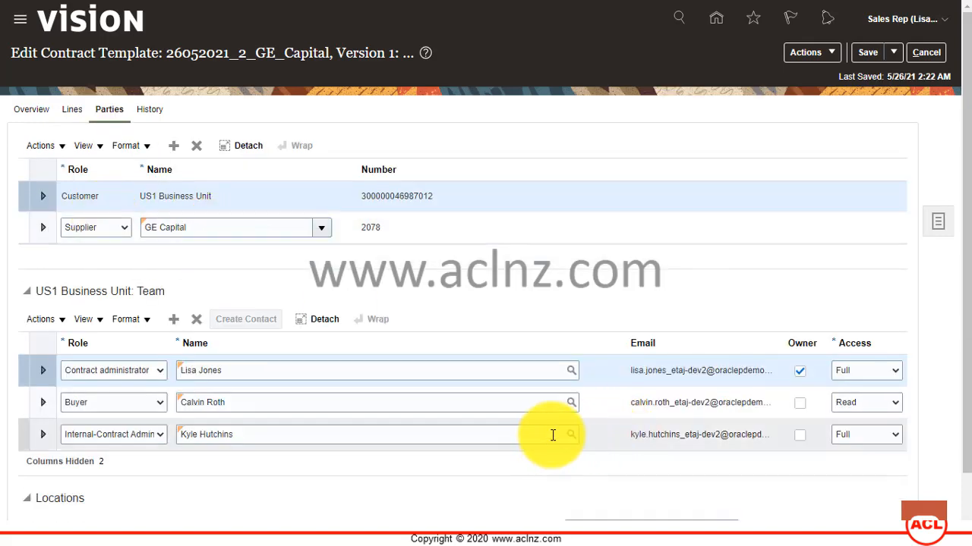
left_click(439, 231)
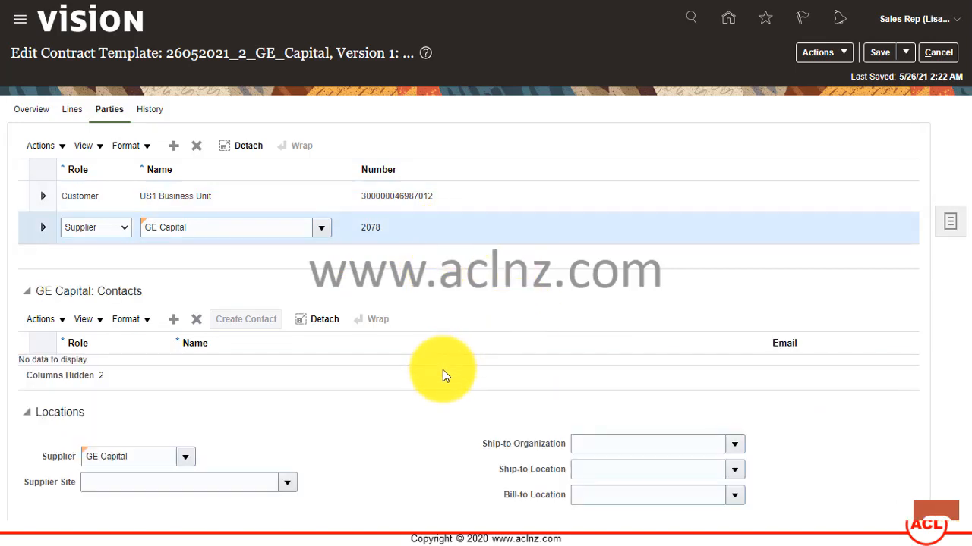
left_click(289, 483)
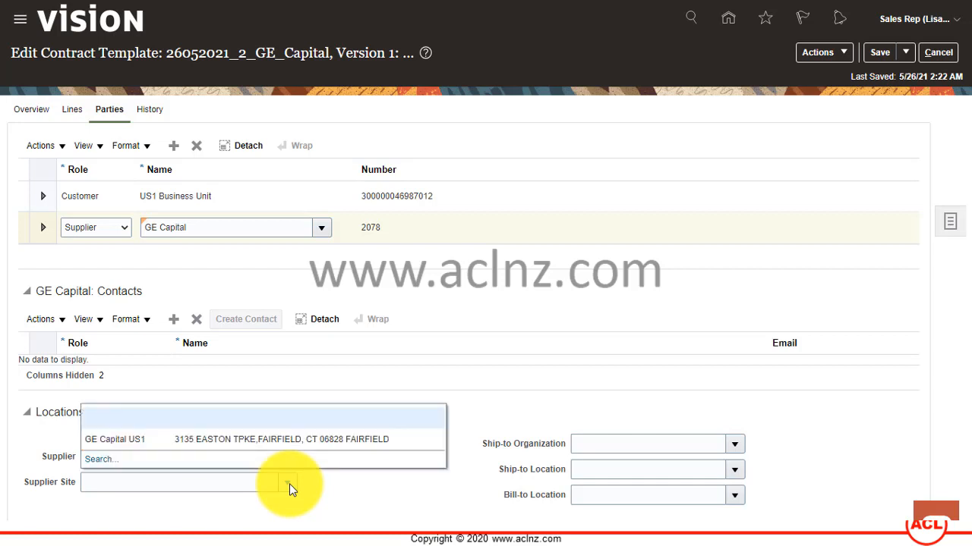
left_click(266, 440)
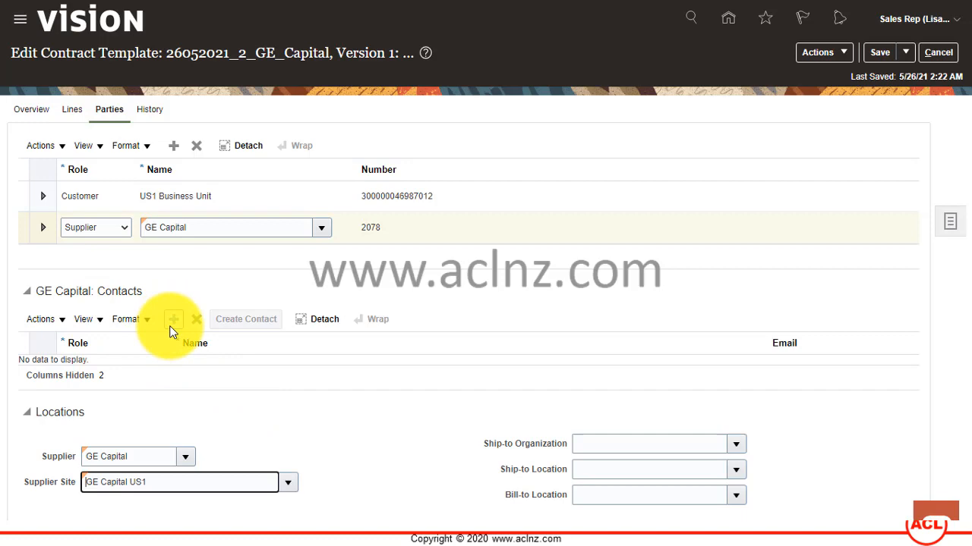
- Return to the Oracle Consulting Services line and select GE Capital US1 as its supplier site
left_click(76, 113)
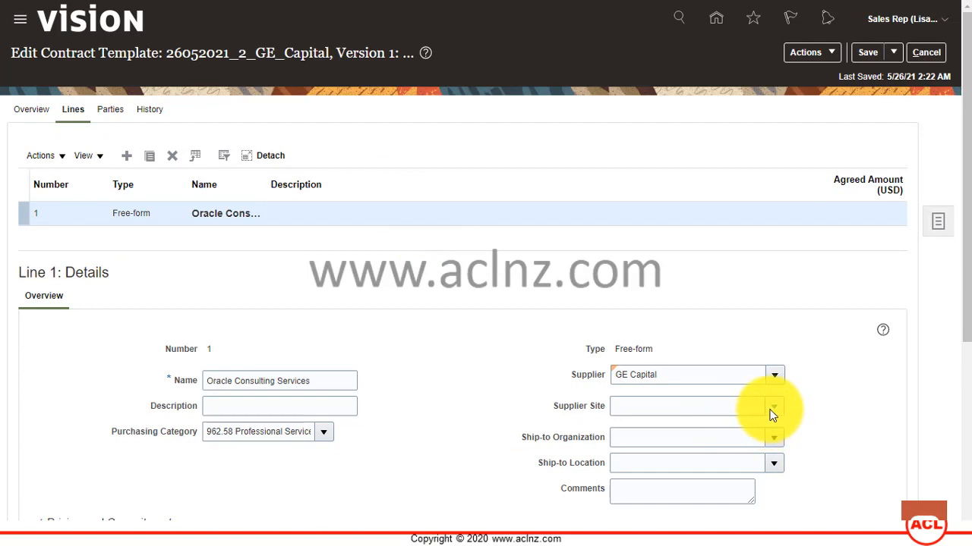
left_click(772, 406)
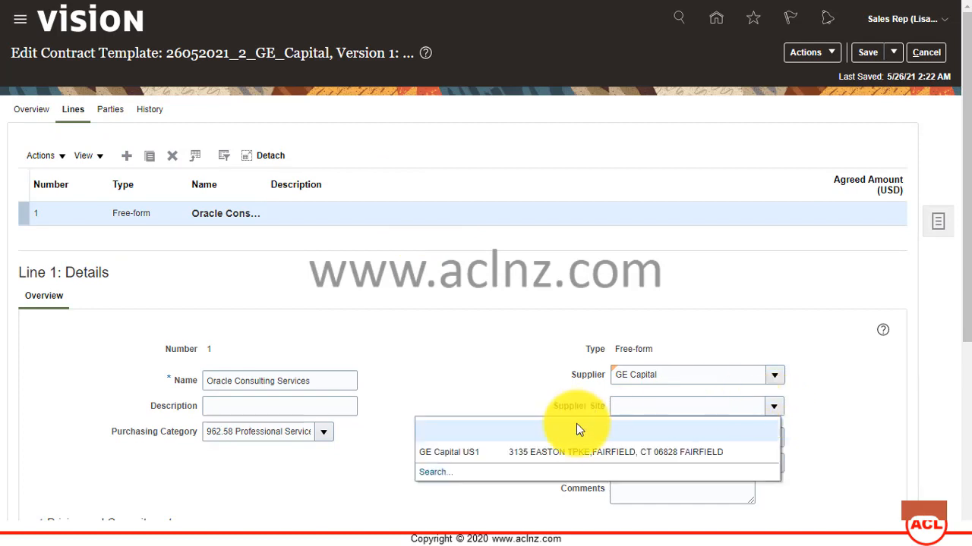
left_click(562, 449)
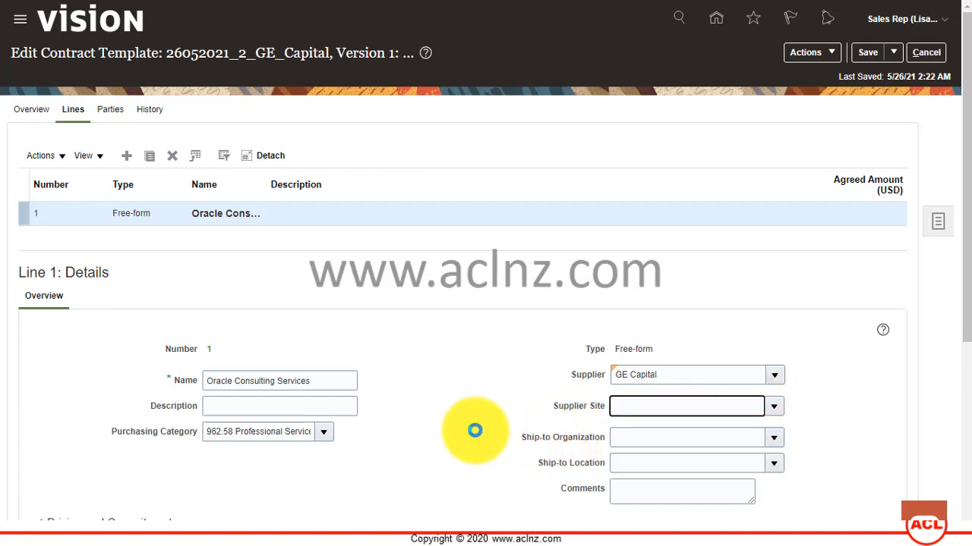
scroll(466, 391, "down", 1)
scroll(466, 388, "down", 5)
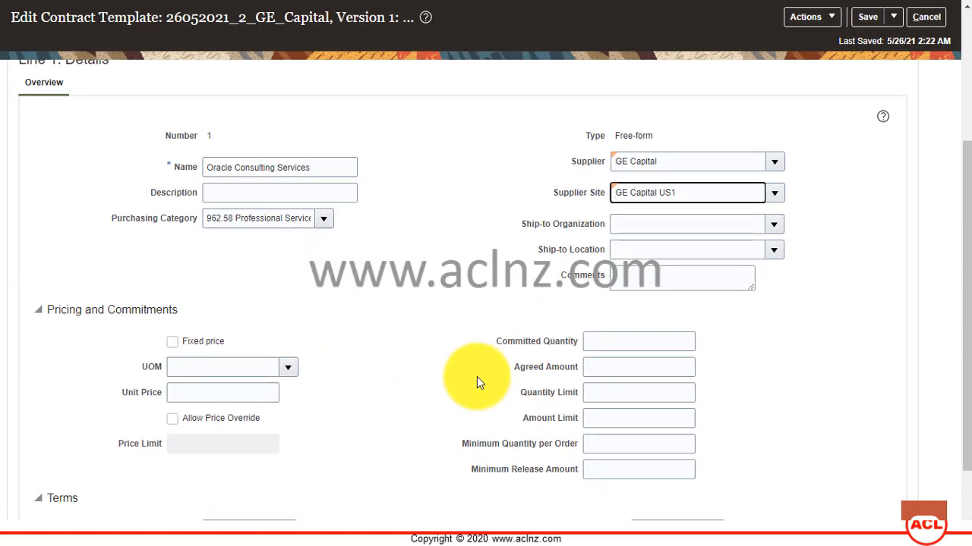
left_click(291, 367)
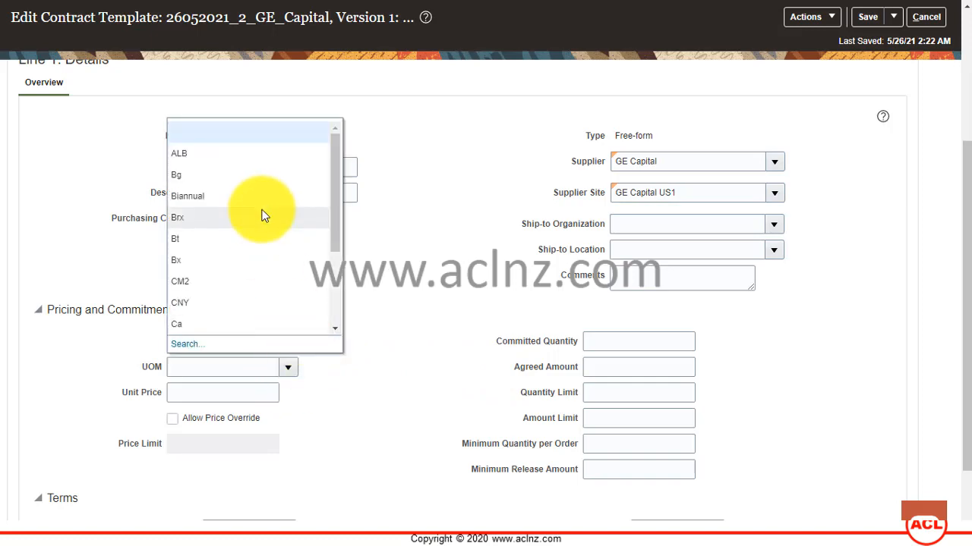
scroll(262, 217, "down", 2)
scroll(262, 217, "down", 3)
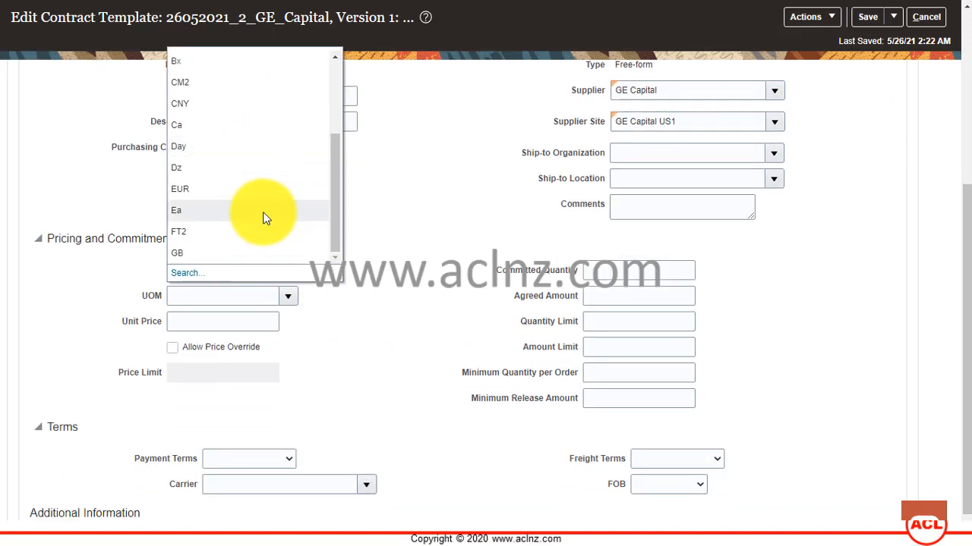
scroll(263, 217, "up", 5)
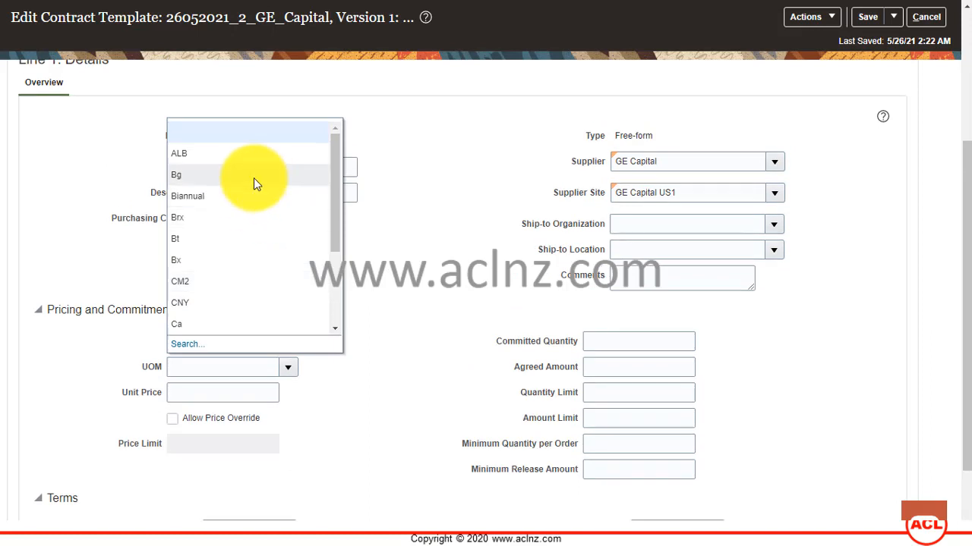
left_click(365, 367)
- Set line 1's unit of measure to Hr, choosing the Hour entry from the UOM search
left_click(226, 371)
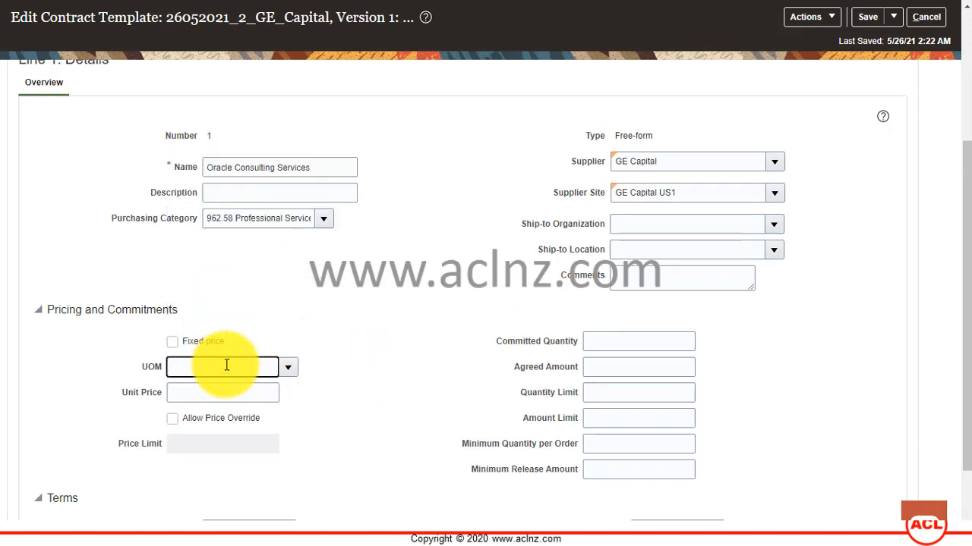
type("Hr")
key("Tab")
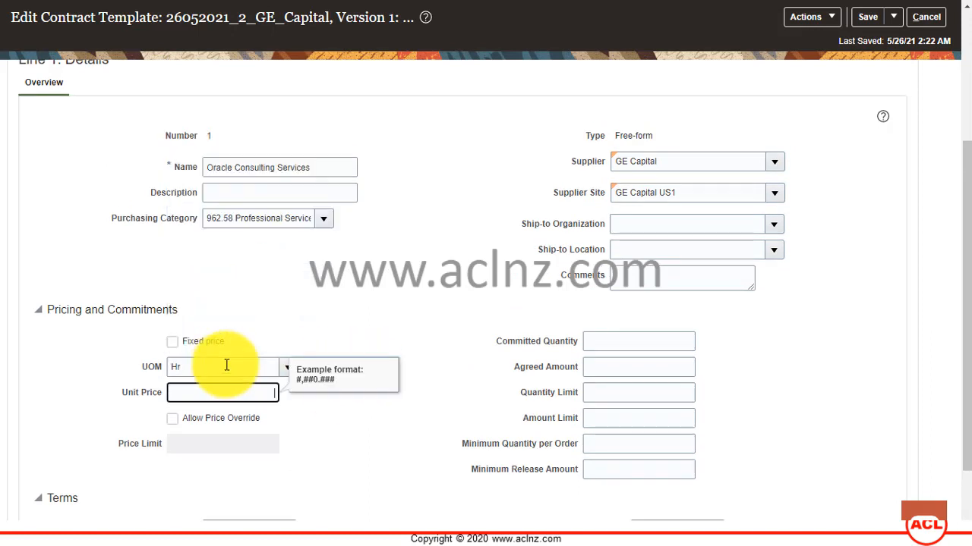
left_click(287, 367)
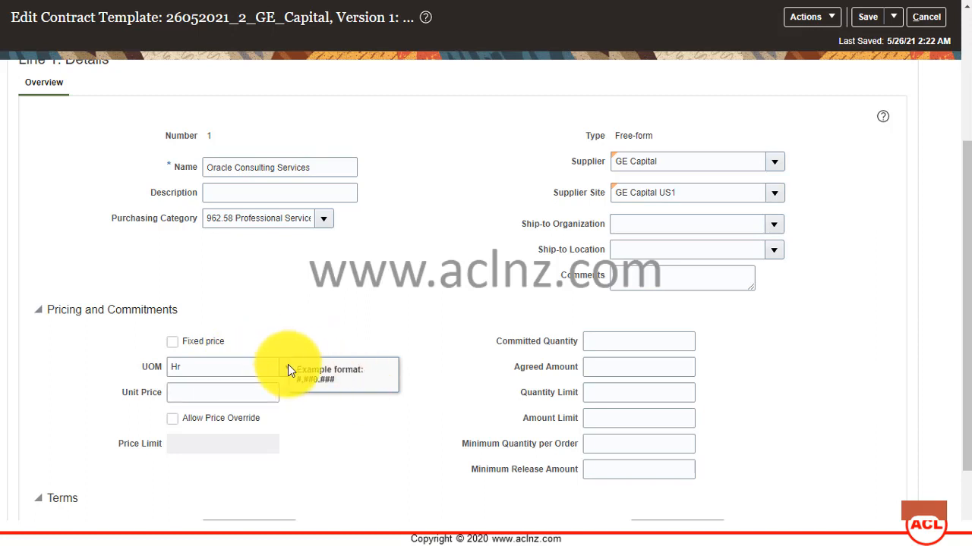
left_click(288, 368)
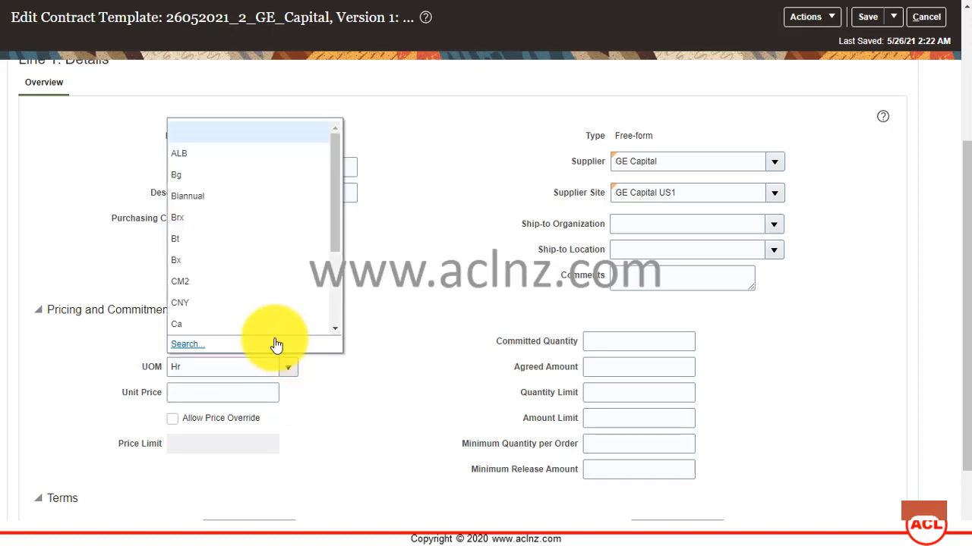
left_click(194, 346)
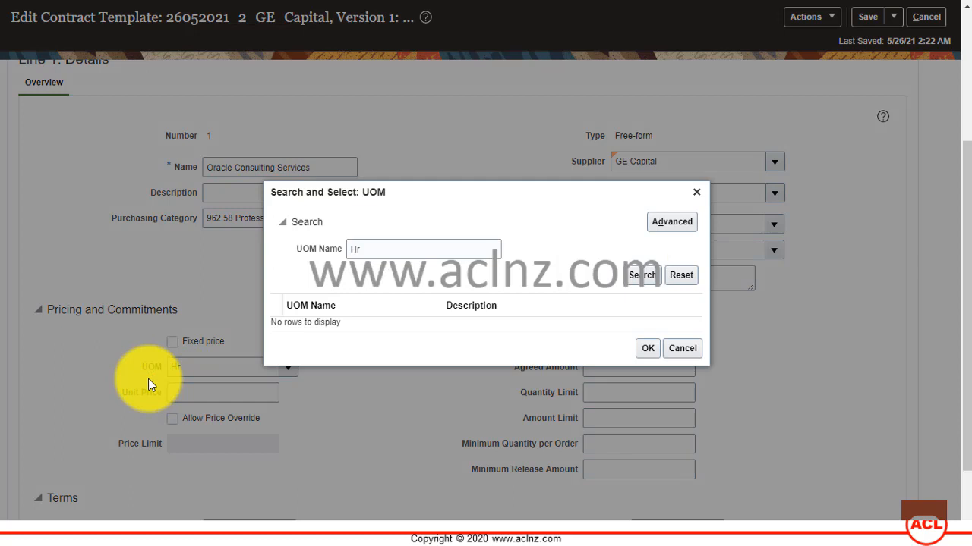
left_click(646, 277)
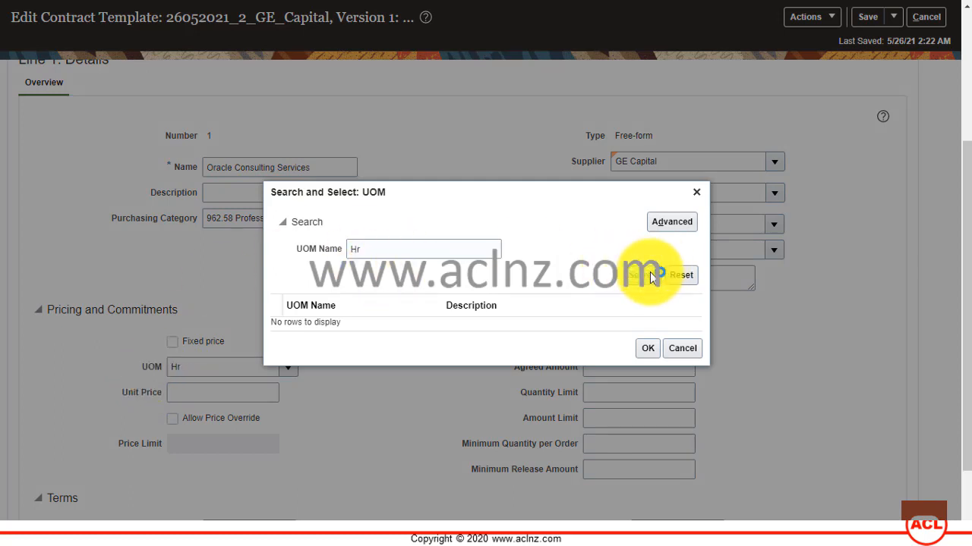
left_click(387, 325)
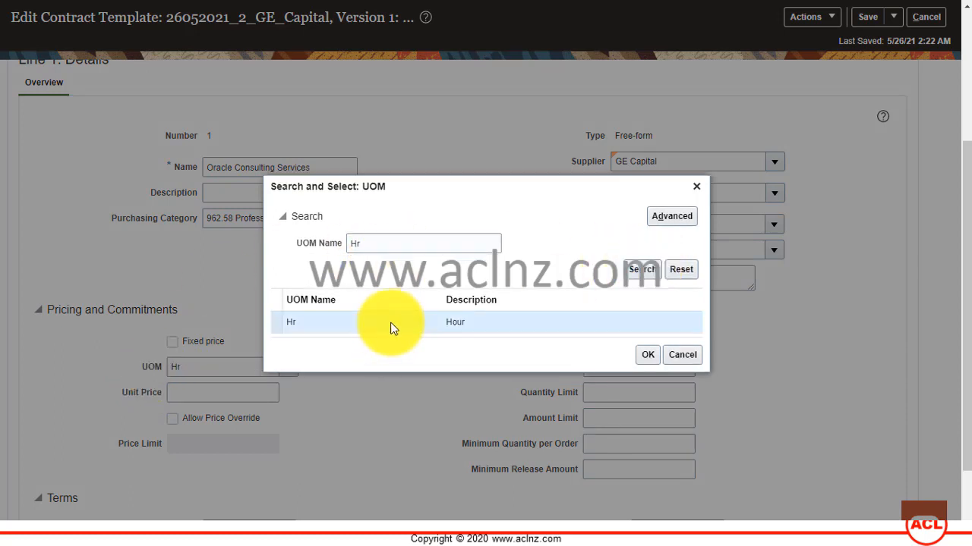
left_click(642, 358)
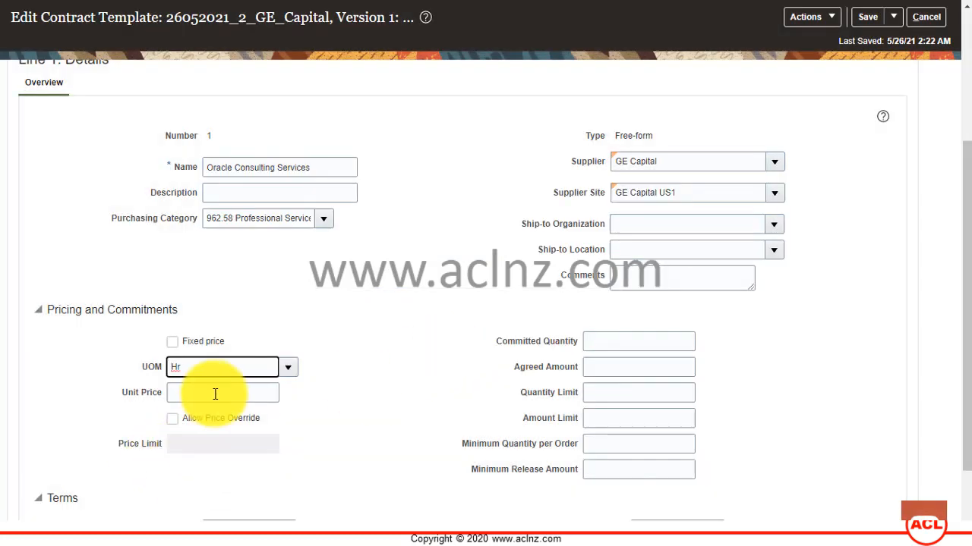
- Enter a unit price of 80 and a committed quantity of 500 for the Oracle Consulting Services line
left_click(215, 392)
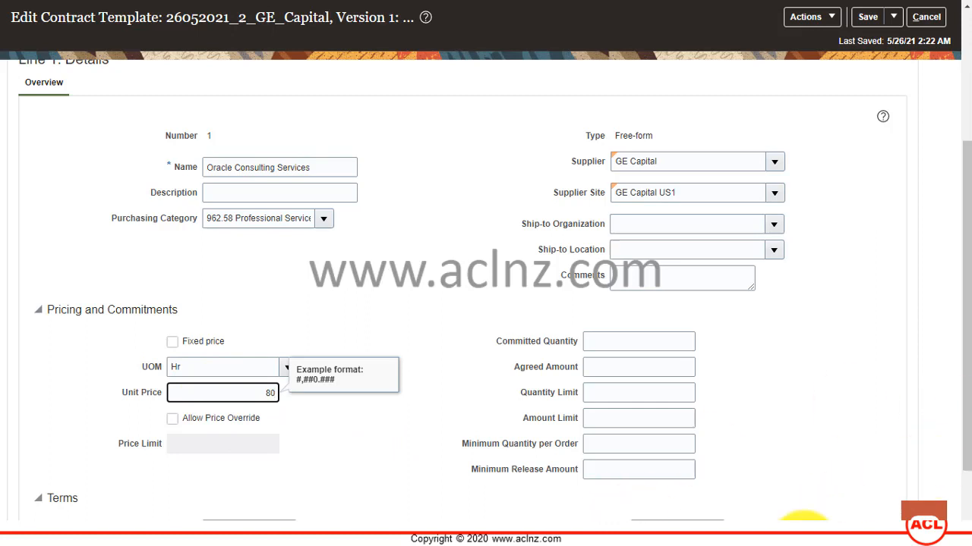
left_click(618, 341)
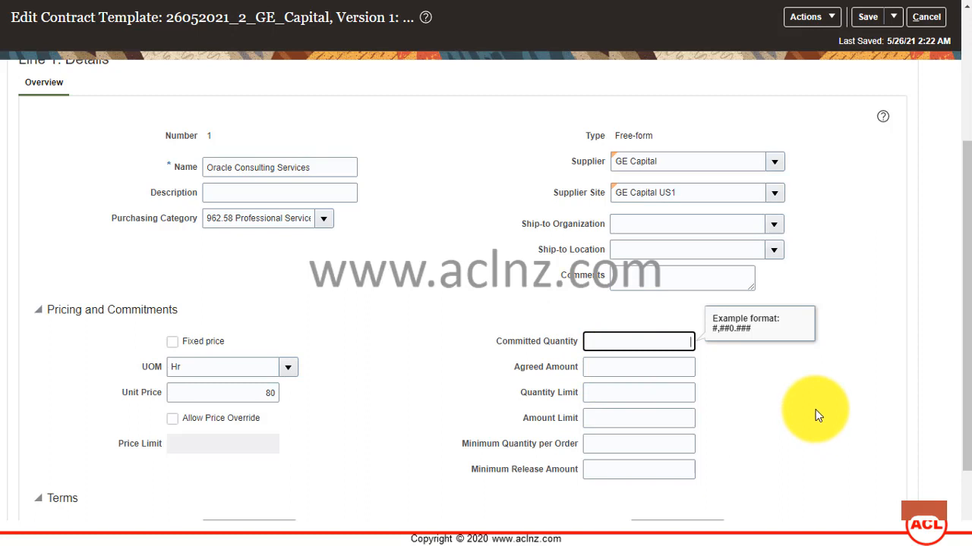
scroll(818, 415, "up", 1)
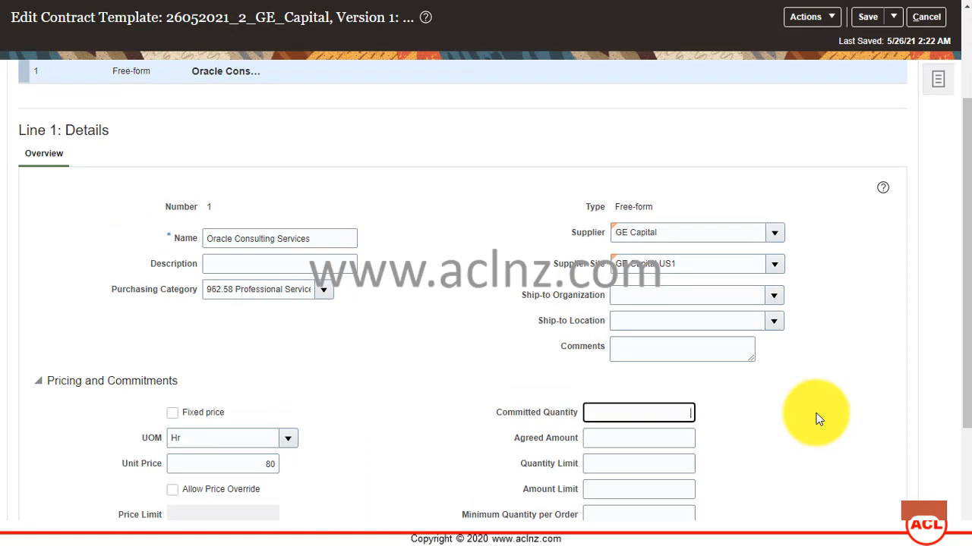
scroll(818, 420, "down", 1)
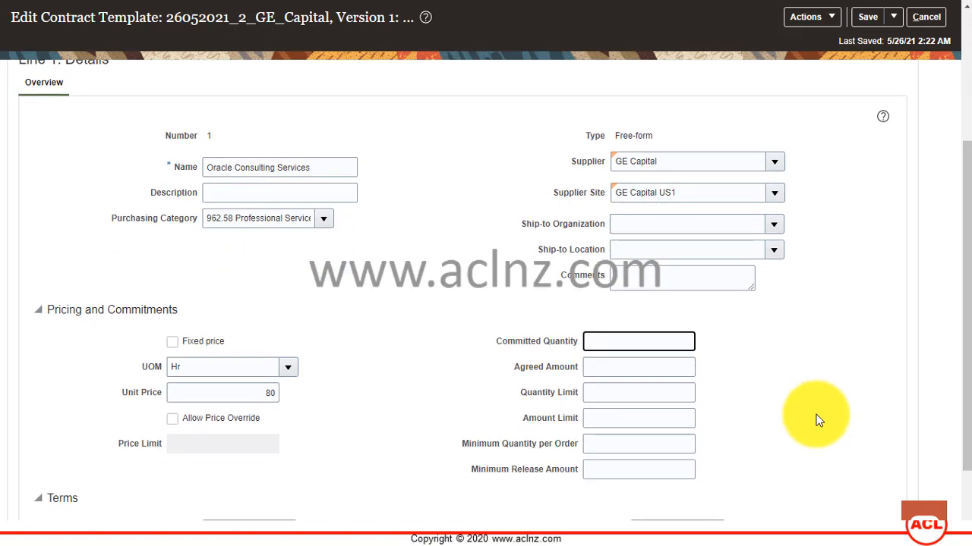
type("500")
- Set the line's minimum quantity per order to 4, leaving the agreed amount, quantity limit and amount limit blank
left_click(627, 366)
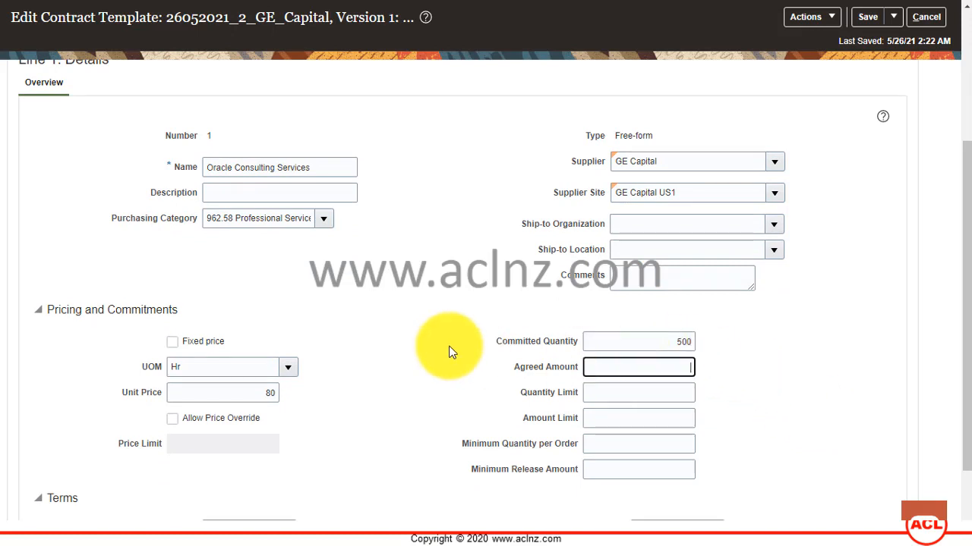
left_click(630, 393)
left_click(627, 421)
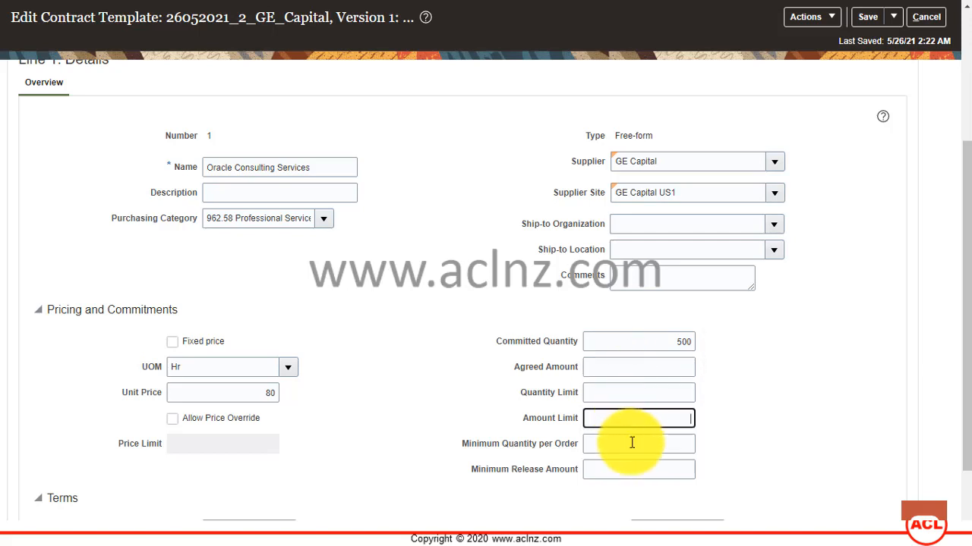
left_click(630, 443)
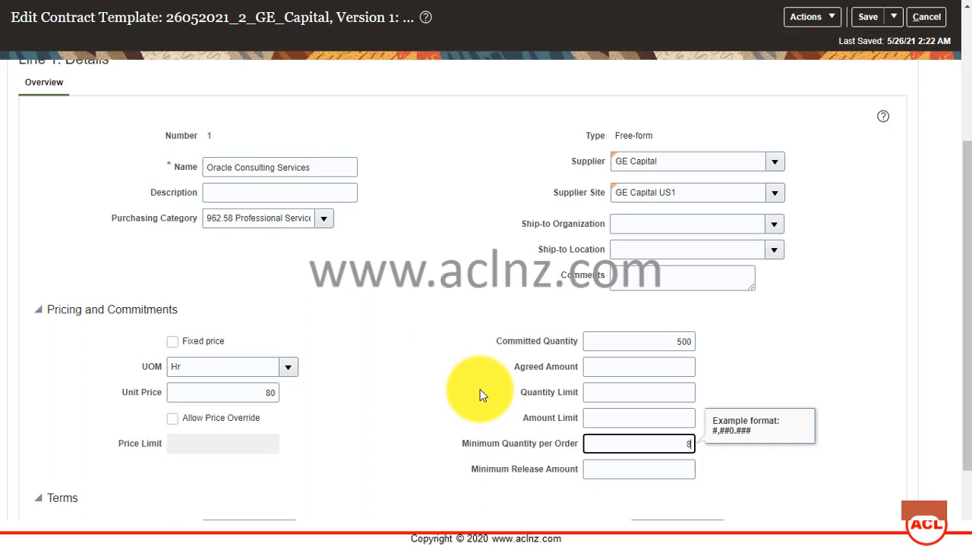
type("4")
left_click(672, 422)
- Set the payment terms of the Oracle Consulting Services line to 2/10 Net 30
scroll(816, 383, "down", 1)
scroll(816, 381, "down", 2)
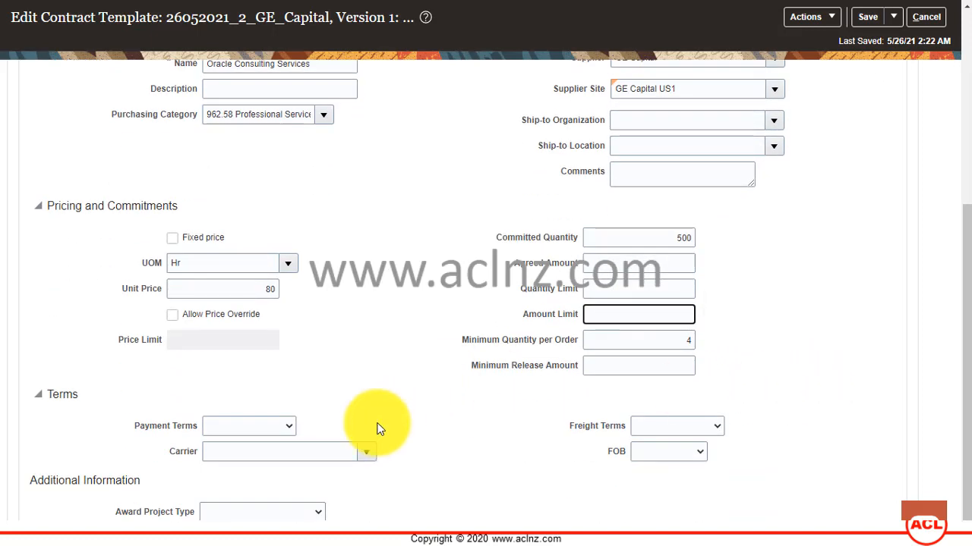
left_click(287, 426)
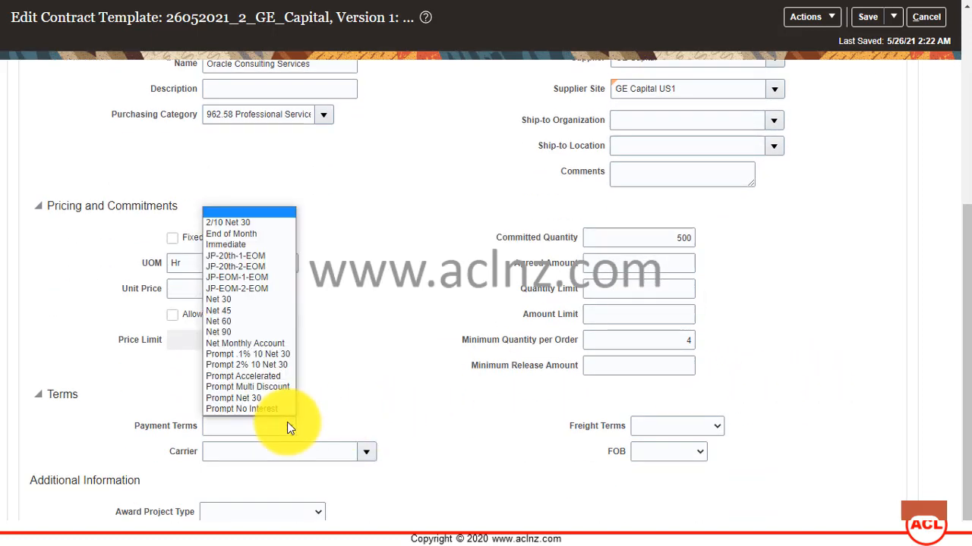
left_click(266, 223)
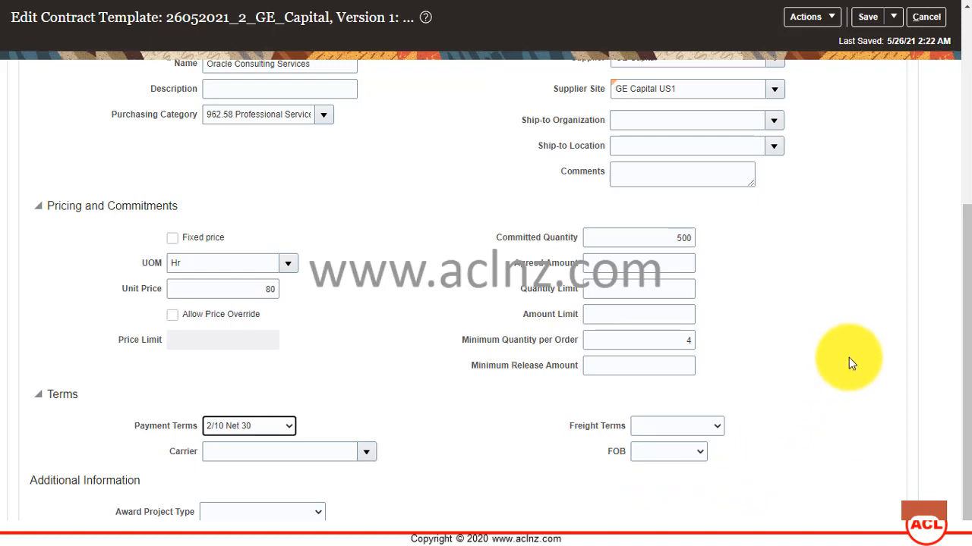
- Go to the template's parties and show the team of the US1 Business Unit customer party
scroll(849, 358, "up", 4)
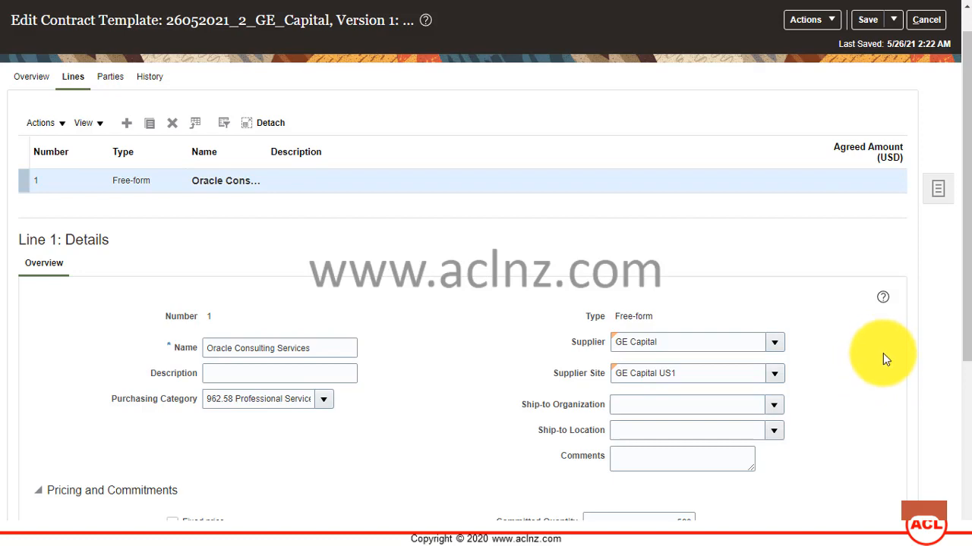
left_click(115, 78)
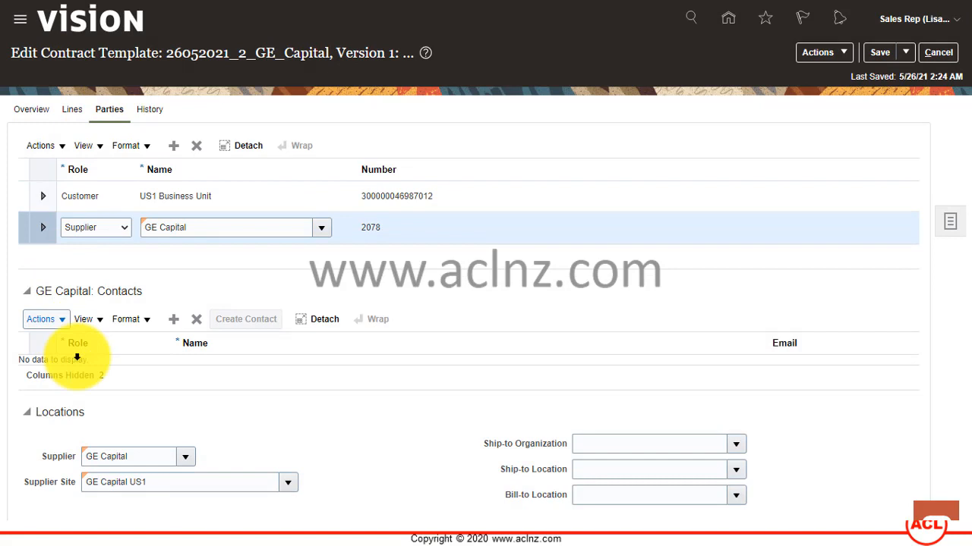
left_click(190, 194)
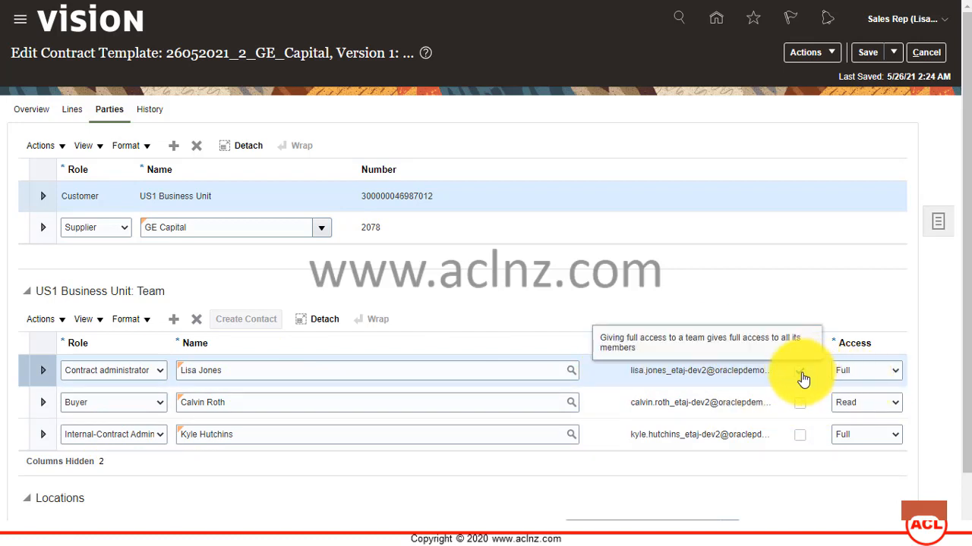
left_click(321, 370)
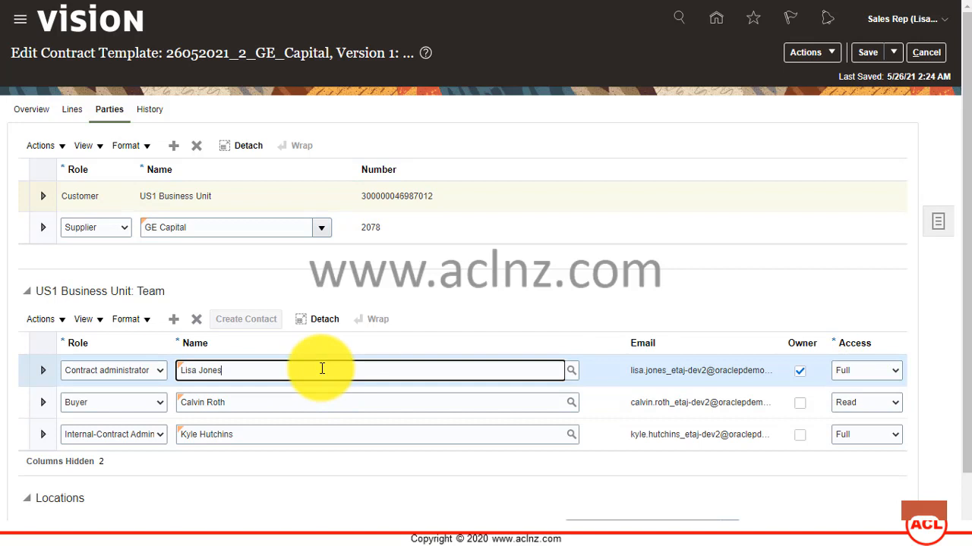
- Replace the internal contract administrator in the US1 Business Unit team with the second person found by a first-name search
left_click(277, 433)
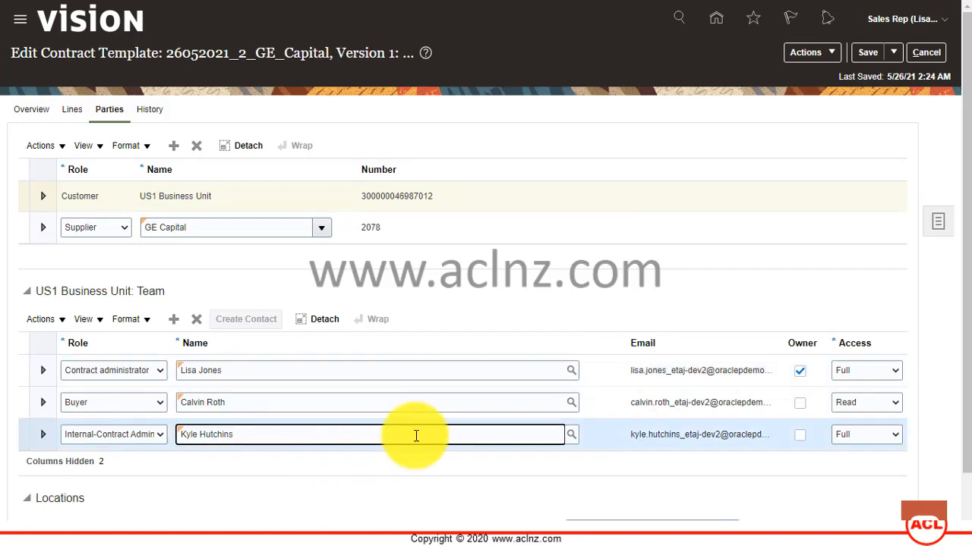
left_click_drag(243, 434, 167, 435)
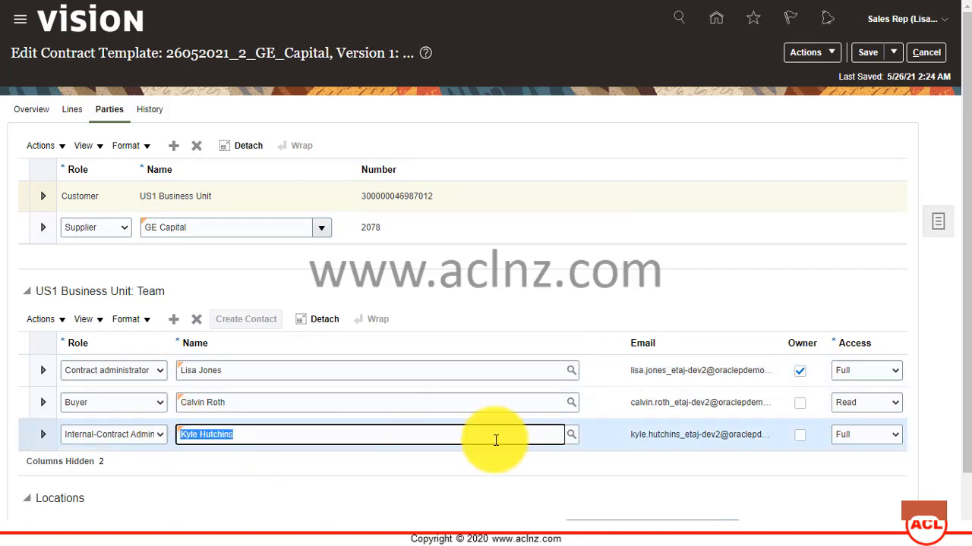
key("BackSpace")
left_click(572, 439)
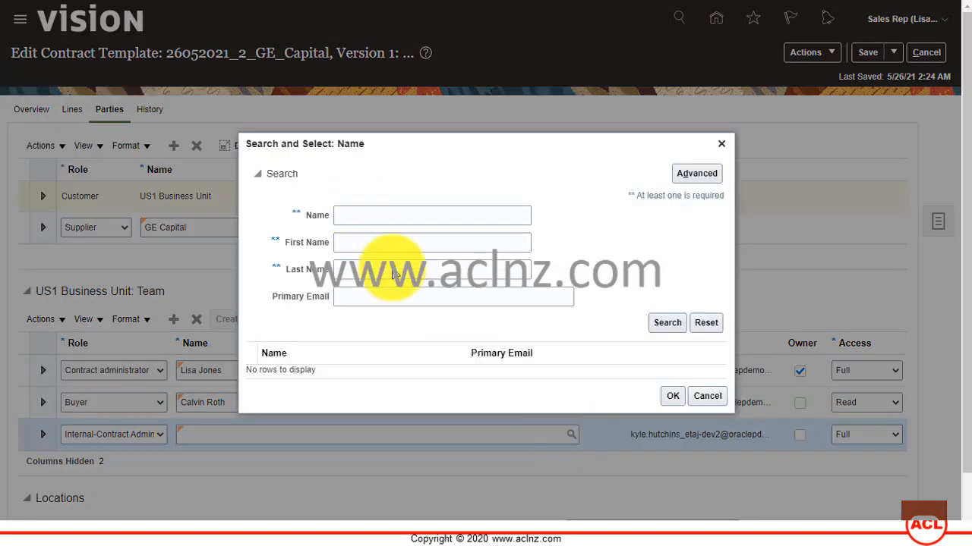
left_click(378, 213)
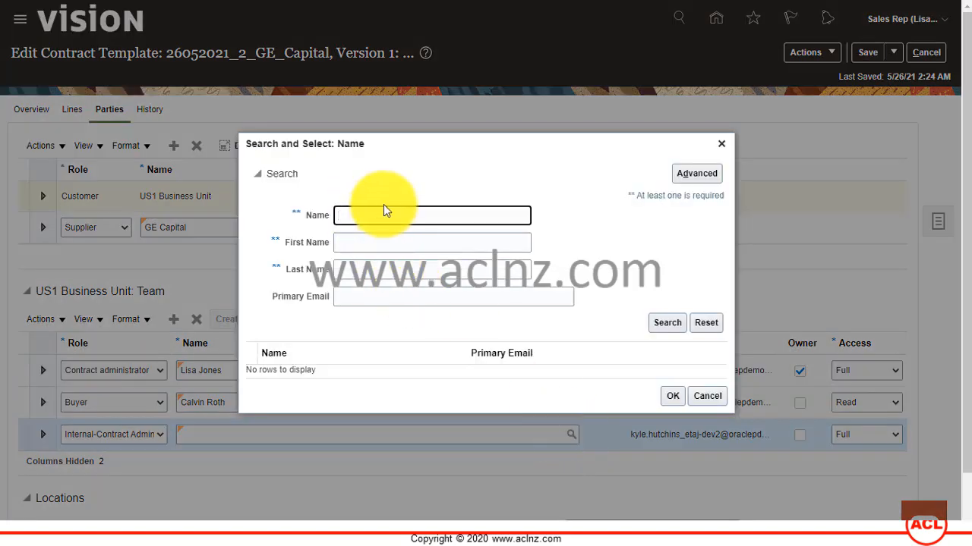
left_click(379, 237)
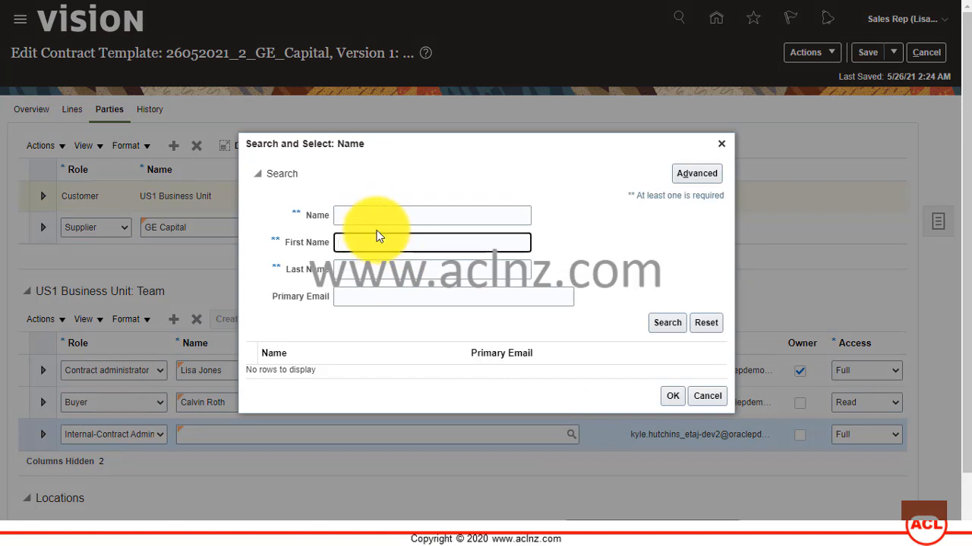
type("Casey")
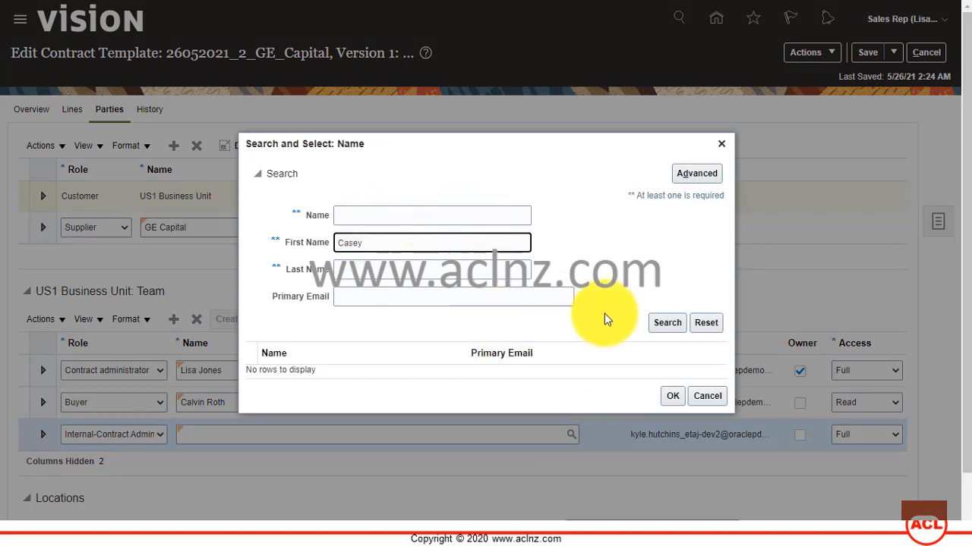
left_click(671, 320)
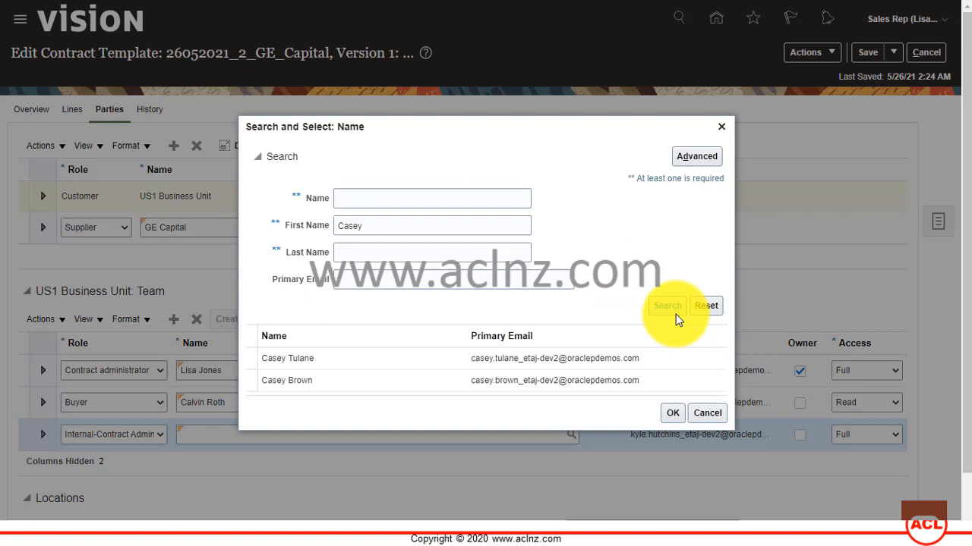
left_click(397, 383)
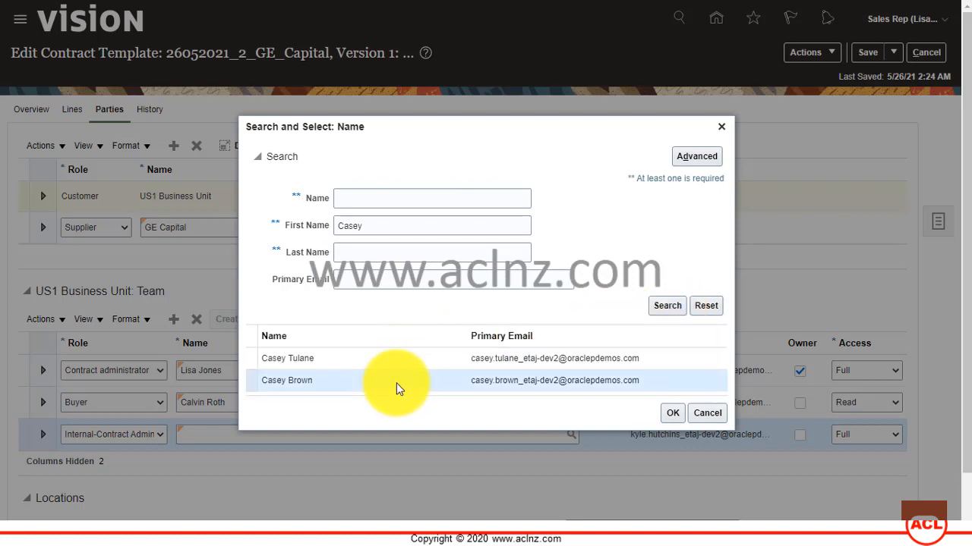
left_click(673, 412)
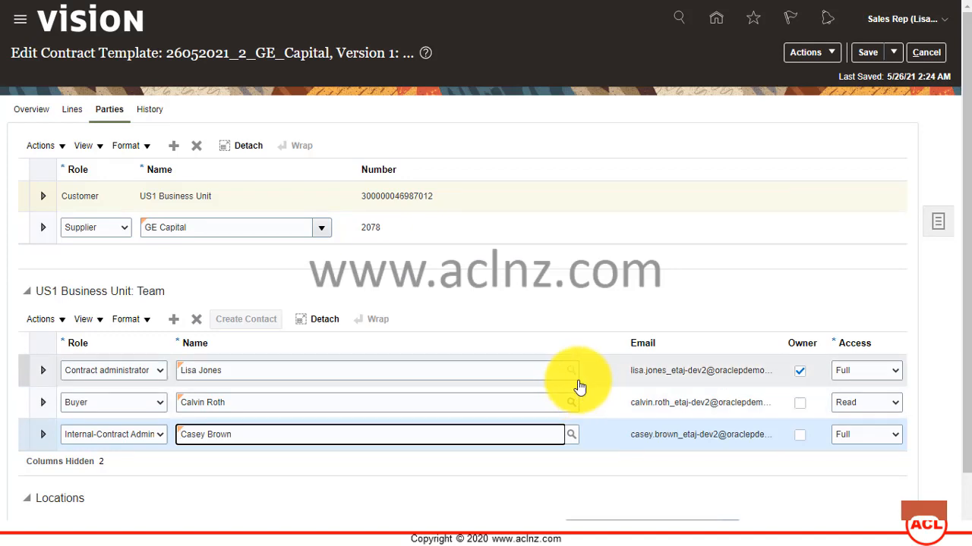
- Save the GE Capital contract template, activate it and close it
scroll(683, 425, "down", 2)
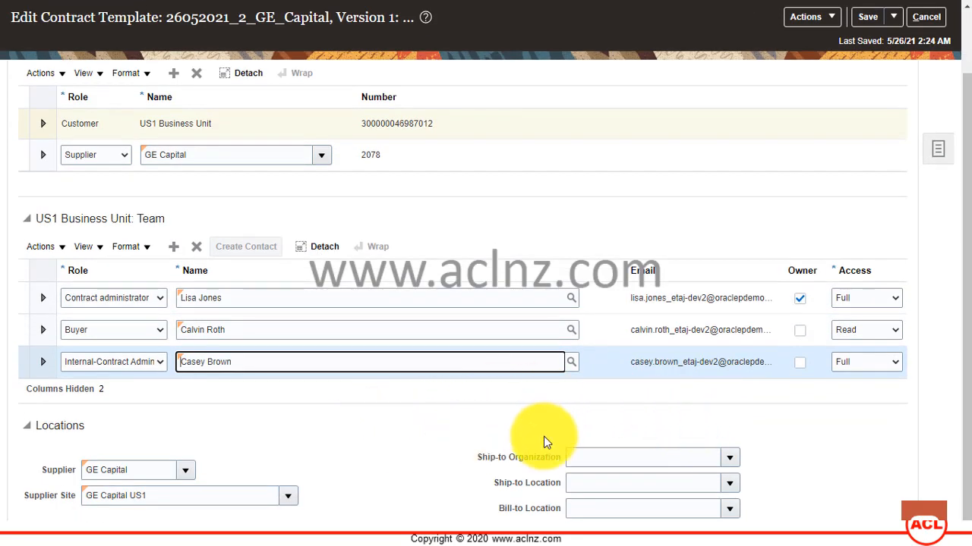
scroll(546, 433, "up", 2)
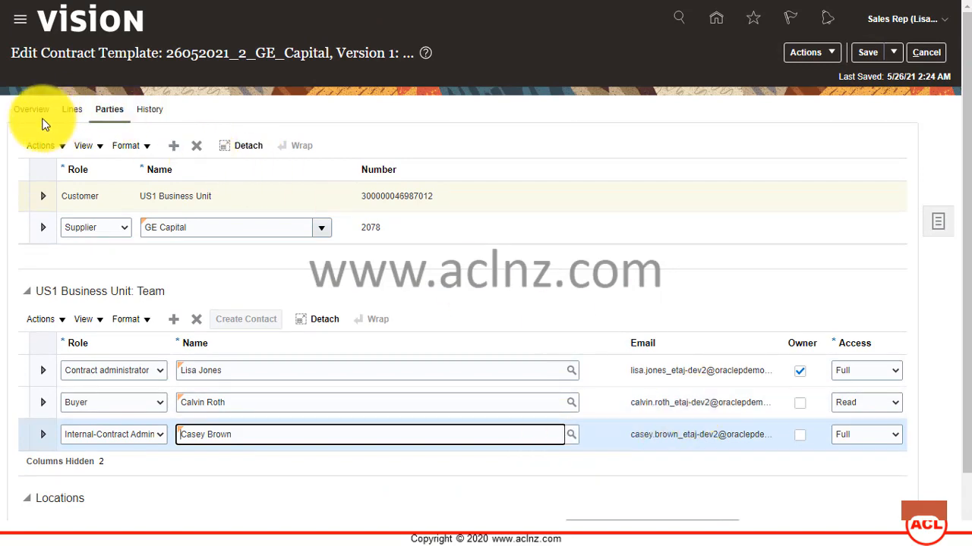
left_click(28, 114)
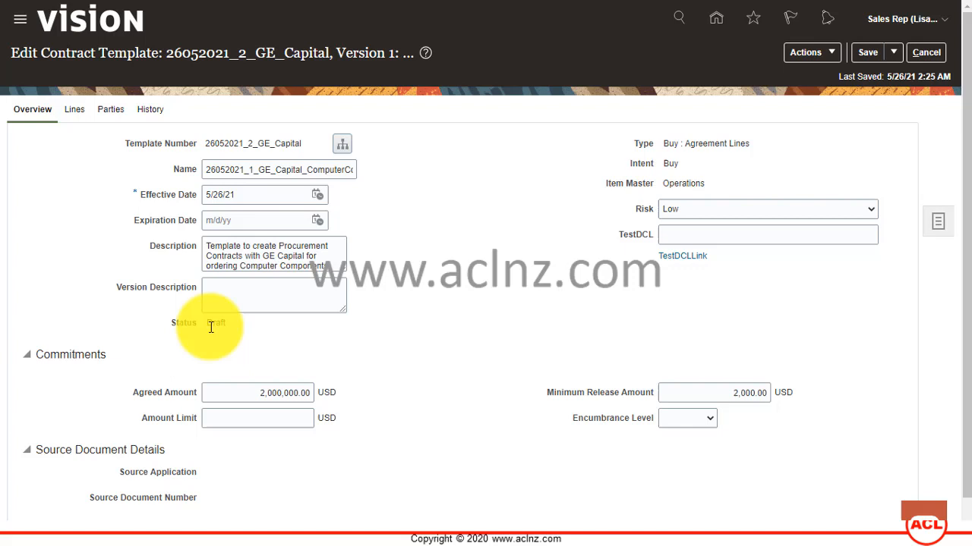
left_click(868, 51)
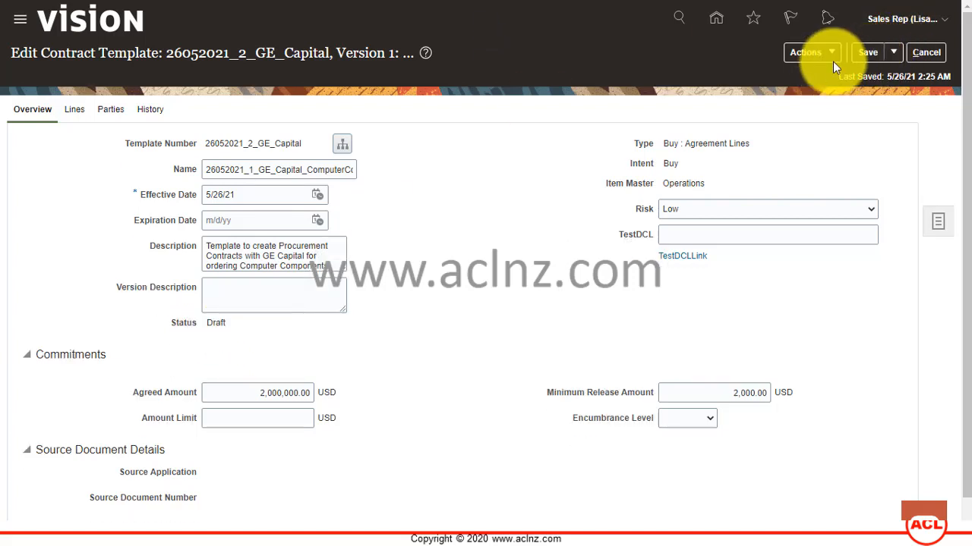
left_click(832, 53)
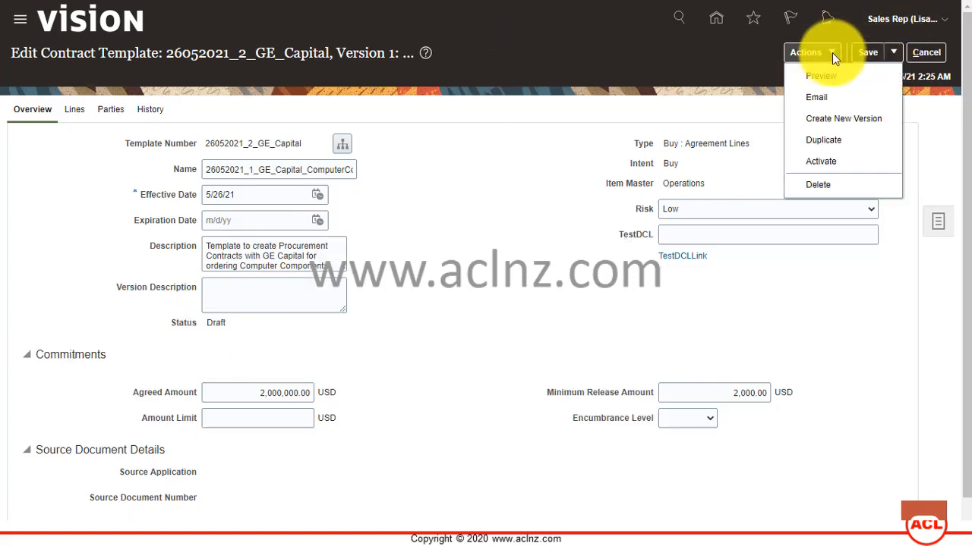
left_click(819, 159)
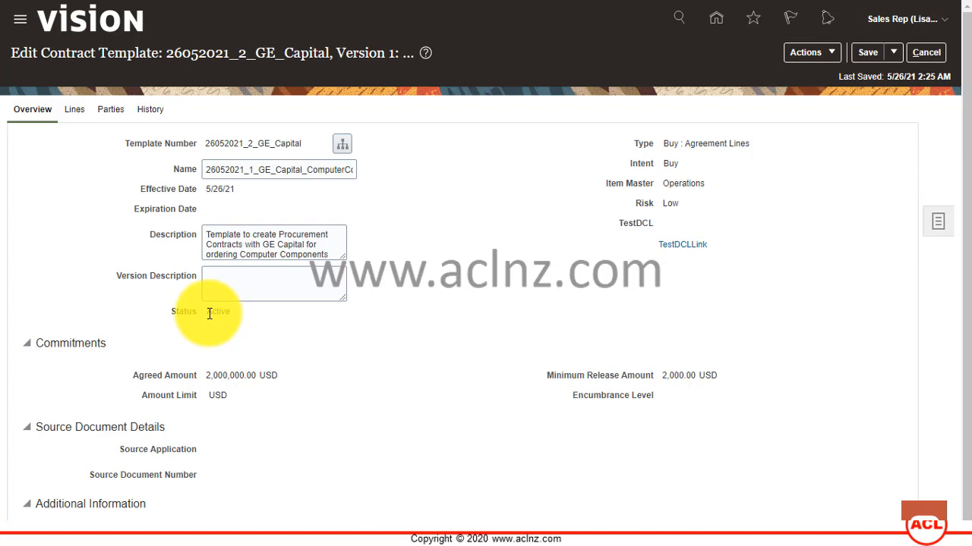
left_click(926, 54)
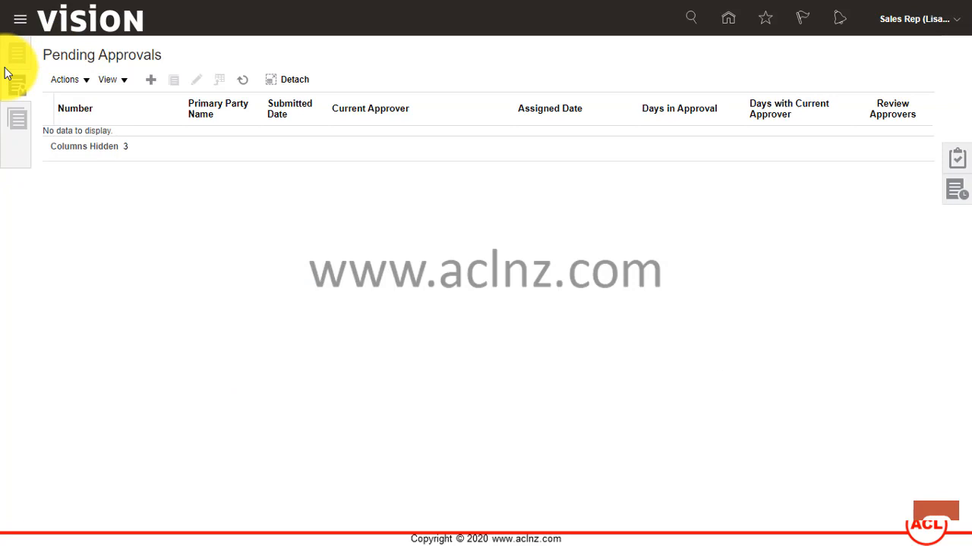
- Search the contract templates for template numbers starting with 26, and leave the template search after reviewing the results
left_click(958, 157)
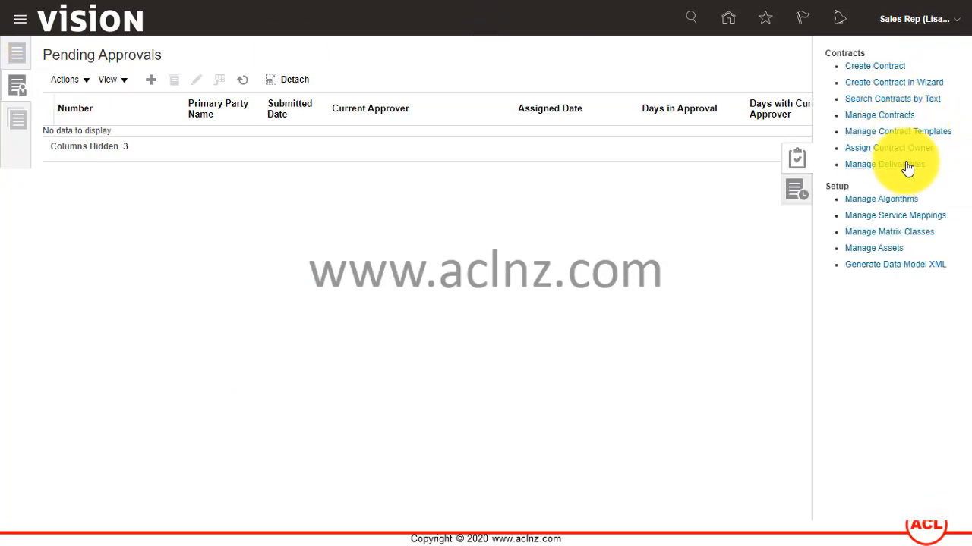
left_click(897, 132)
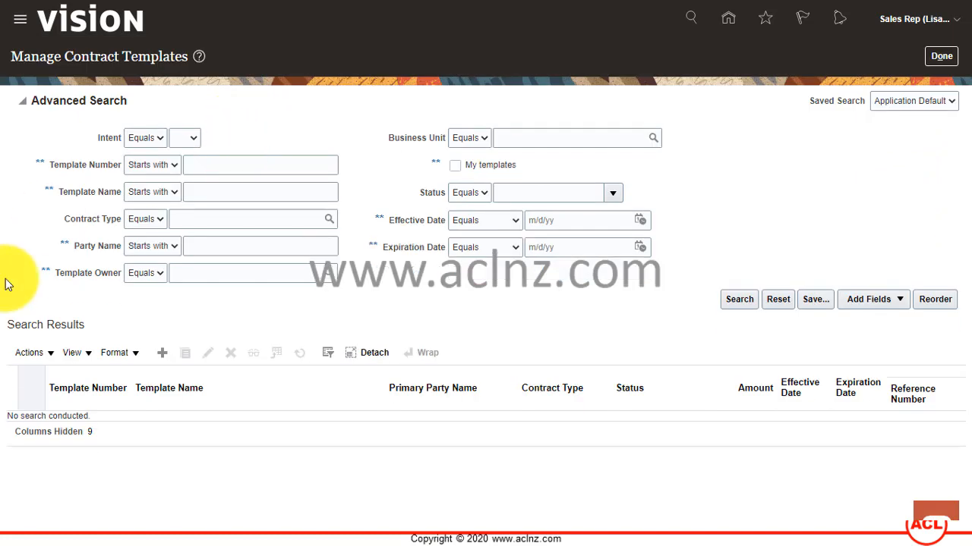
left_click(227, 166)
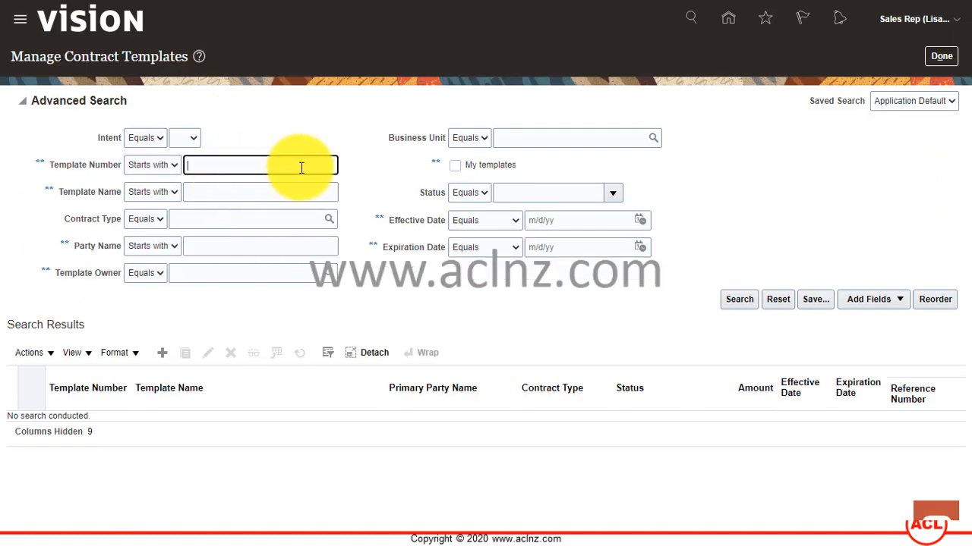
type("26")
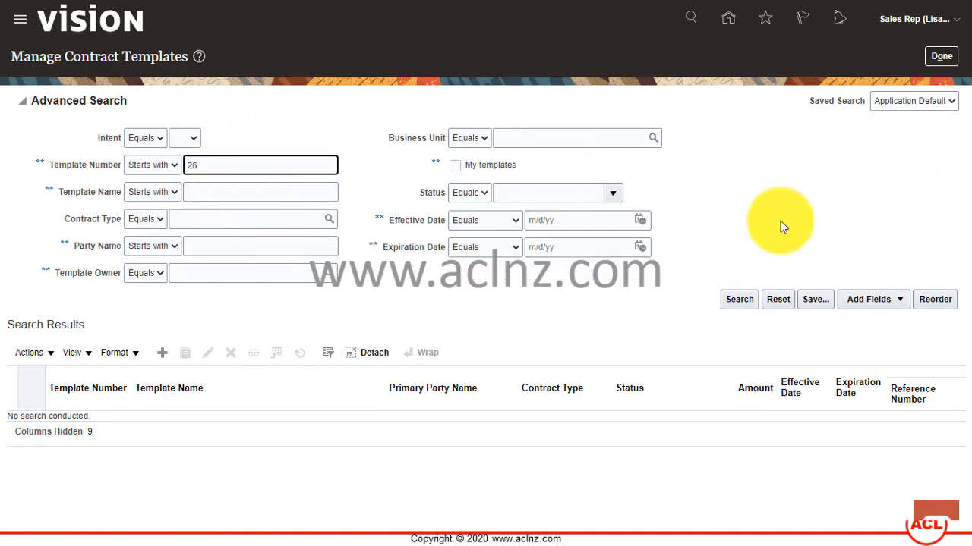
left_click(740, 300)
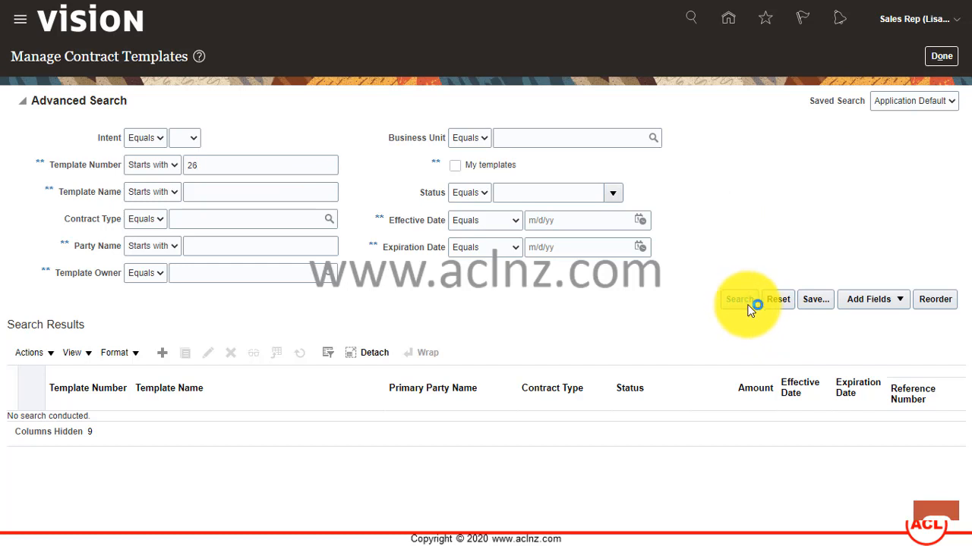
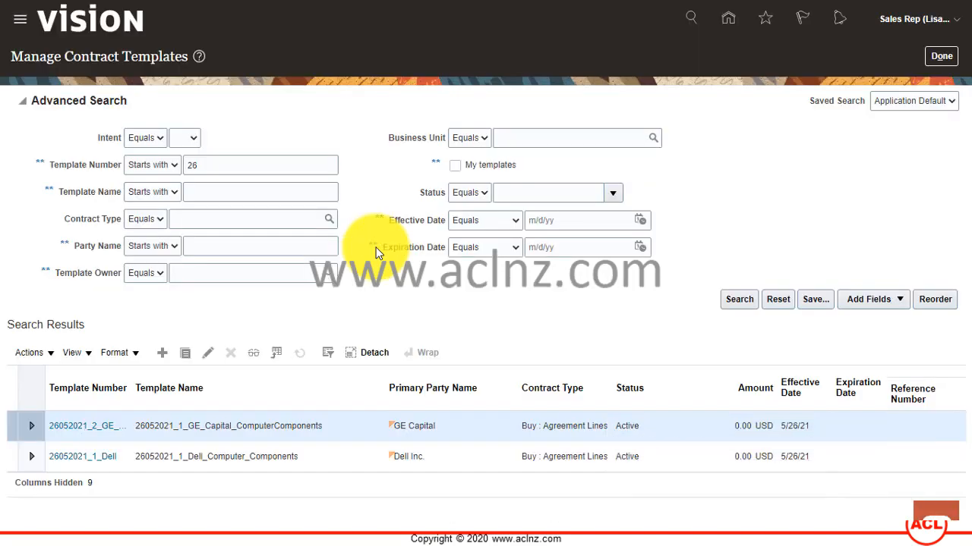
left_click(941, 57)
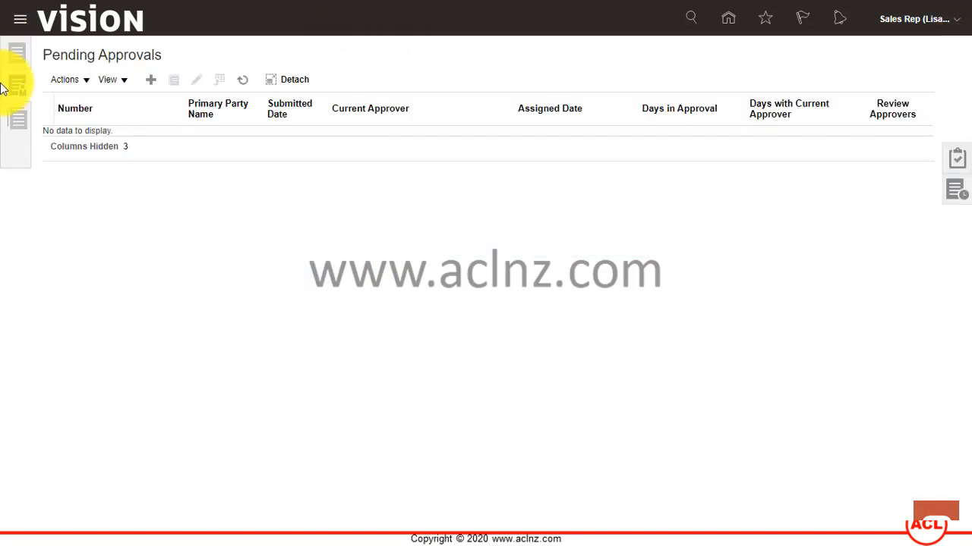
- Go to the contracts overview and show the My Contracts list
left_click(18, 53)
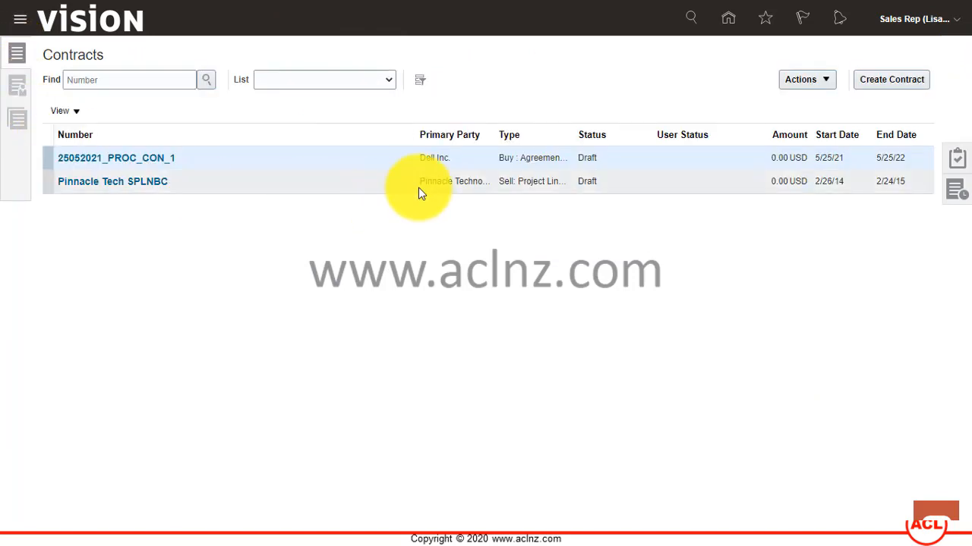
left_click(383, 82)
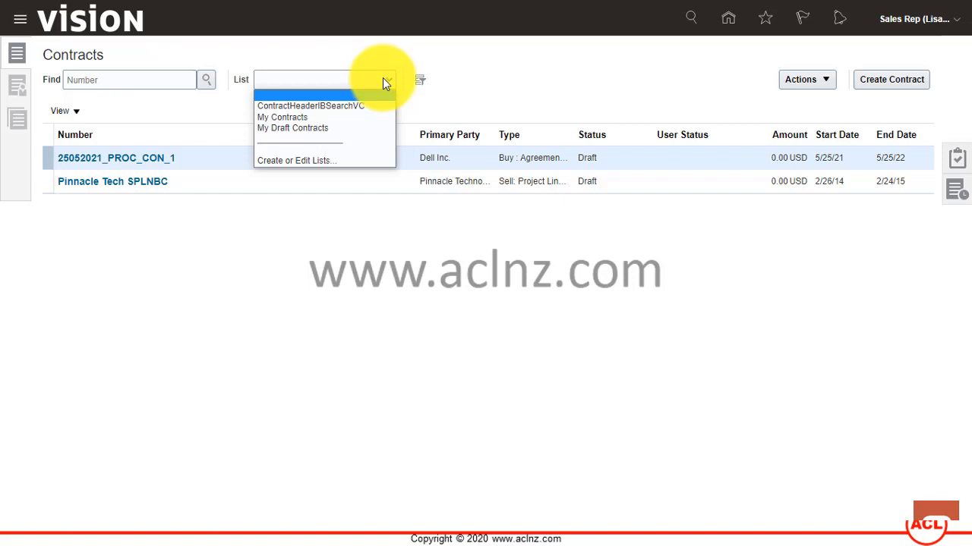
left_click(383, 79)
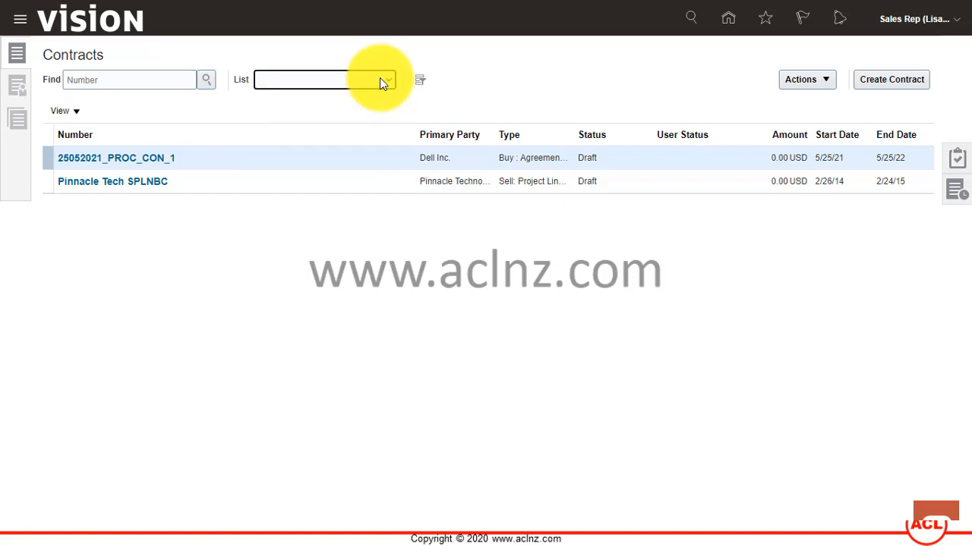
left_click(808, 81)
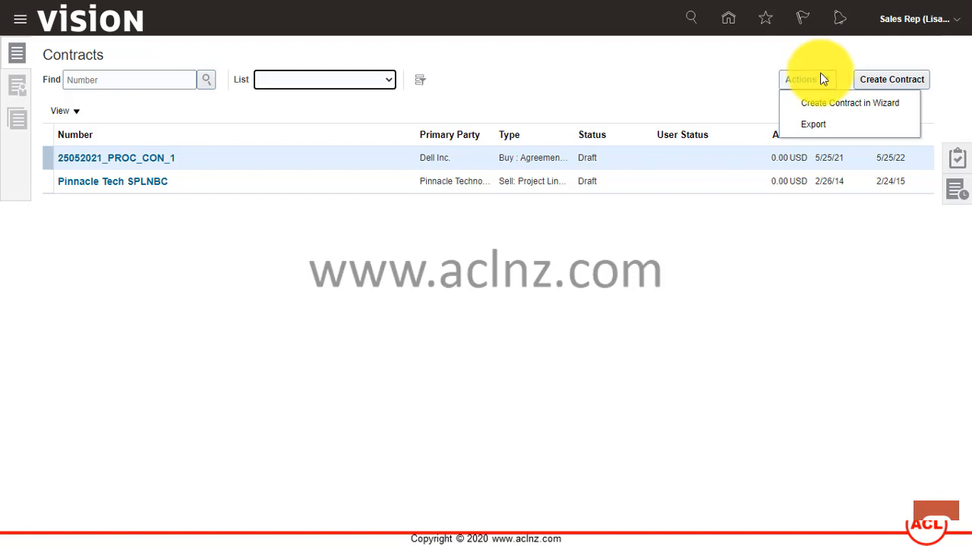
left_click(385, 78)
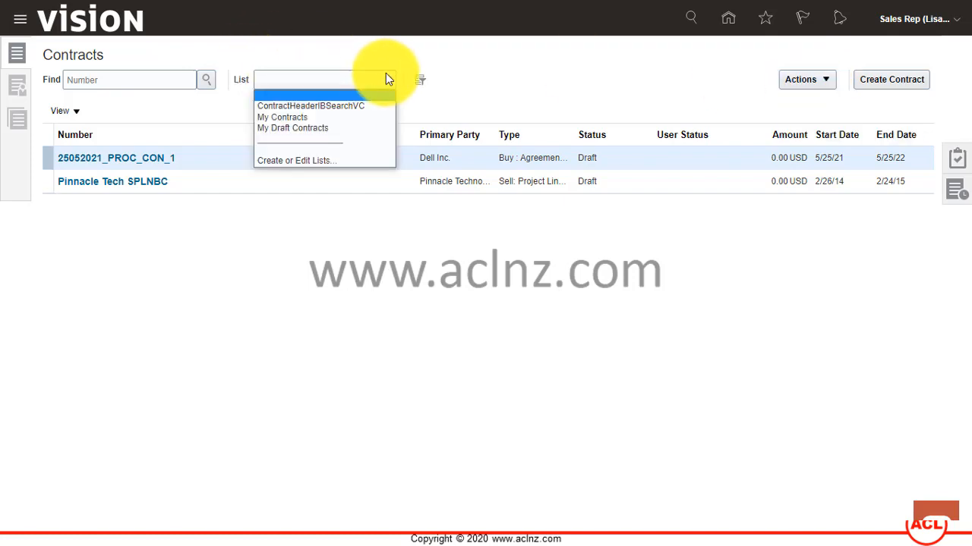
left_click(349, 117)
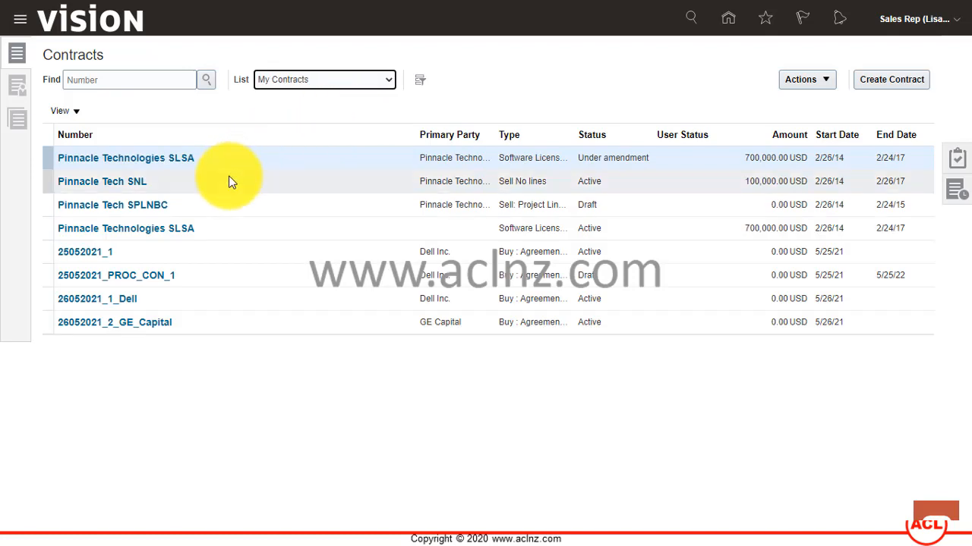
- Examine the 25052021_1 template and the Pinnacle Tech SNL contract, closing each without changes
left_click(209, 253)
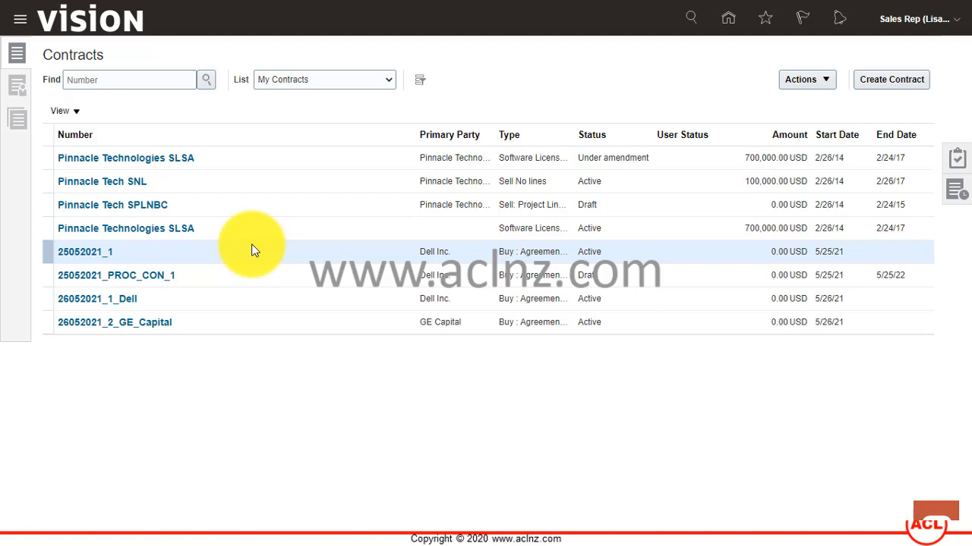
left_click(86, 253)
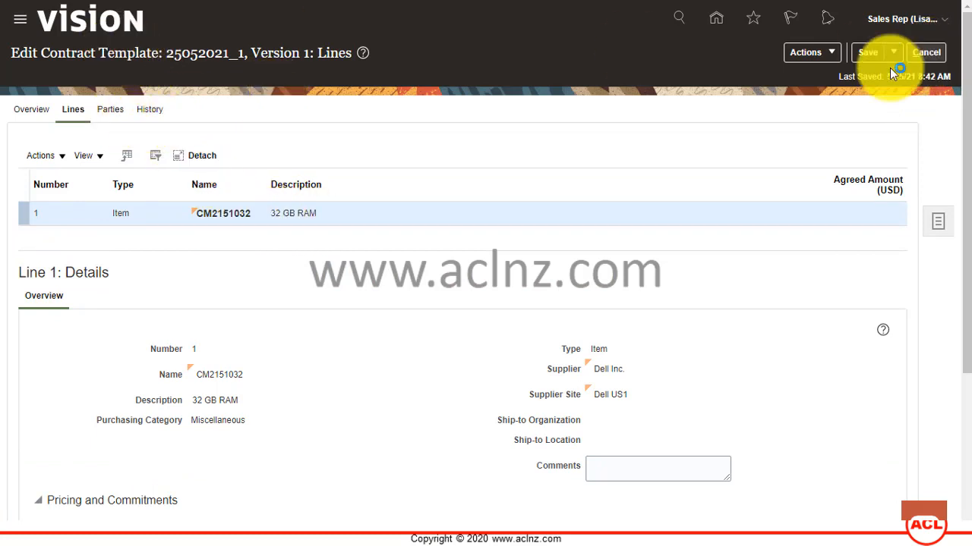
left_click(917, 57)
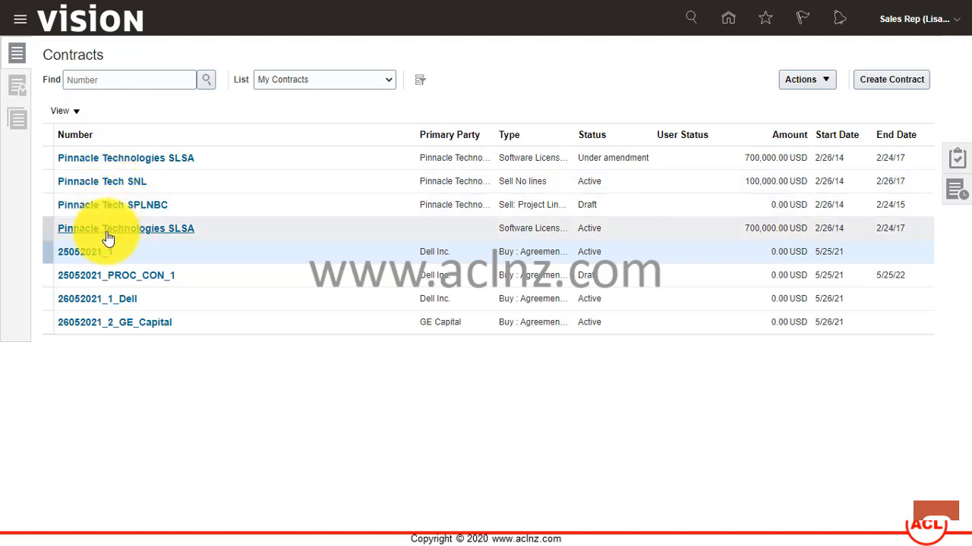
left_click(113, 187)
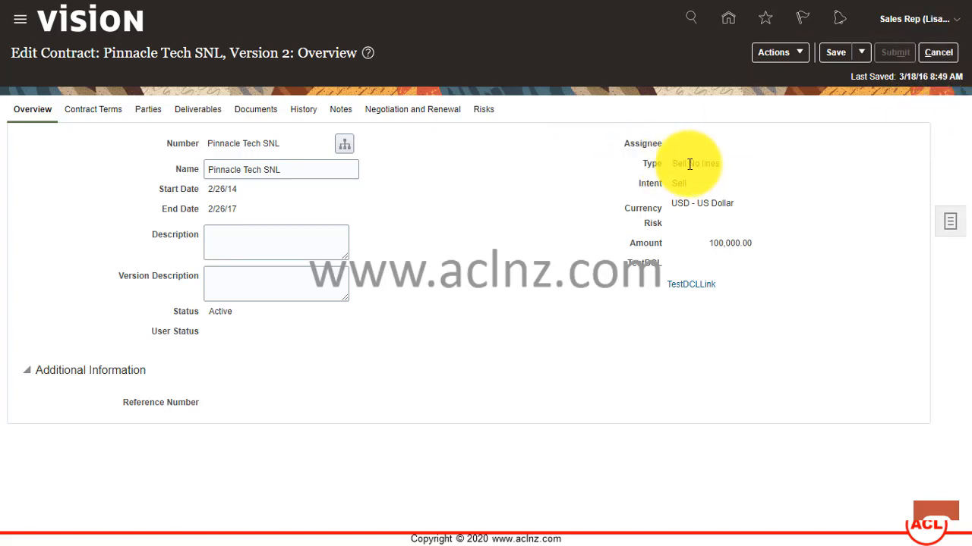
left_click(938, 52)
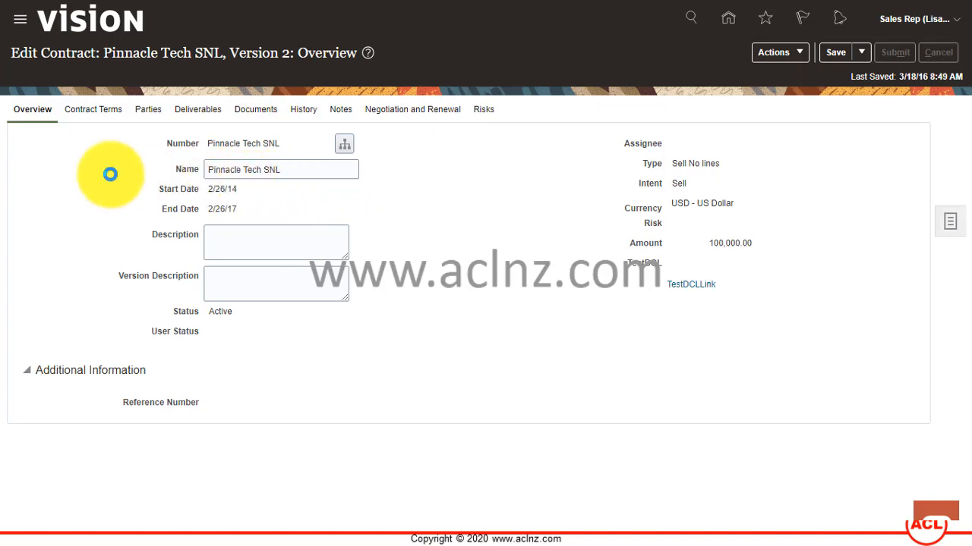
- Save the Pinnacle Technologies SLSA contract under amendment as a contract template numbered 26052021_3_PinnacleTech_SELL, including other parties and the team
left_click(107, 160)
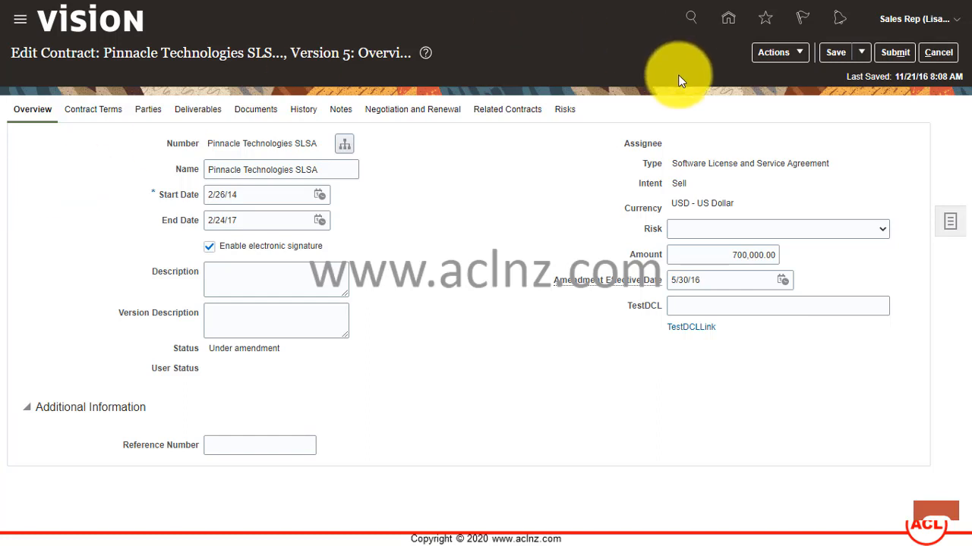
left_click(800, 50)
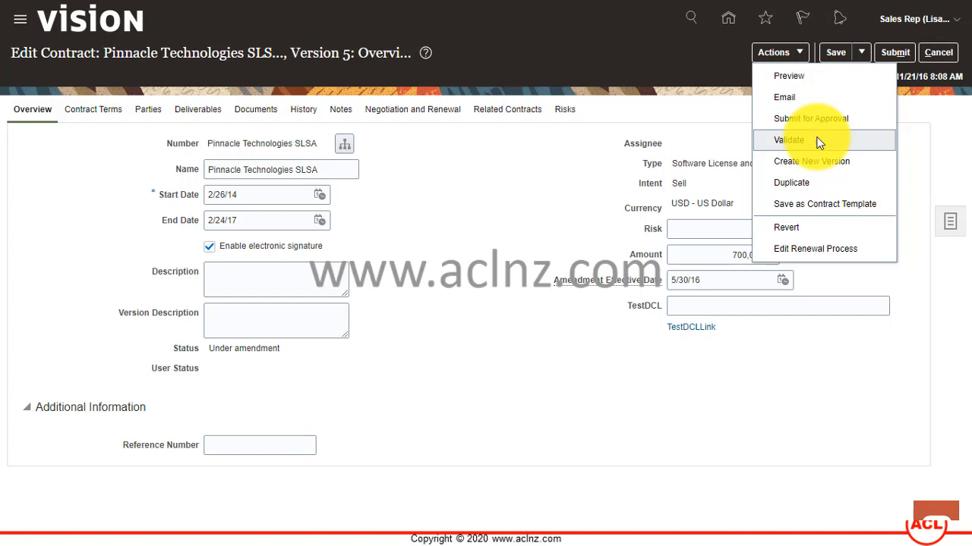
left_click(827, 204)
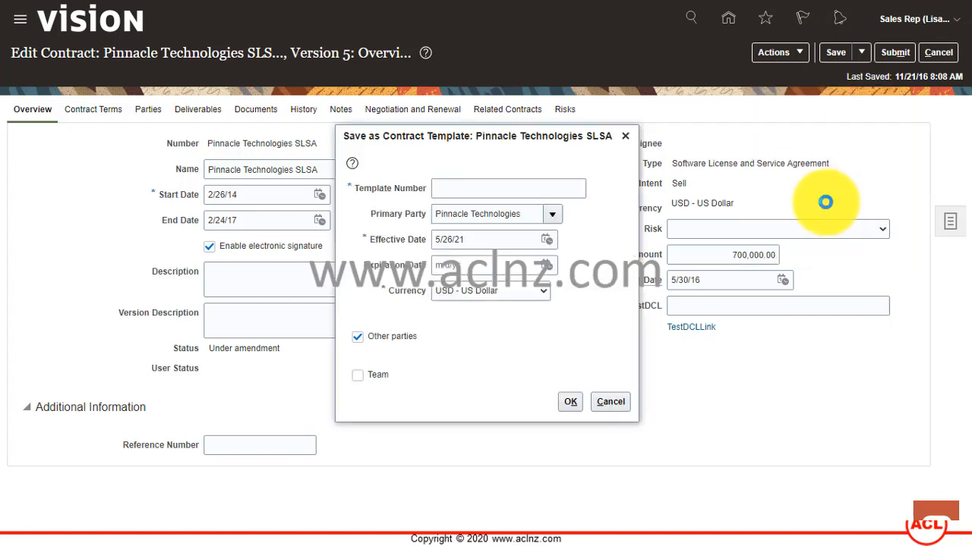
left_click(506, 188)
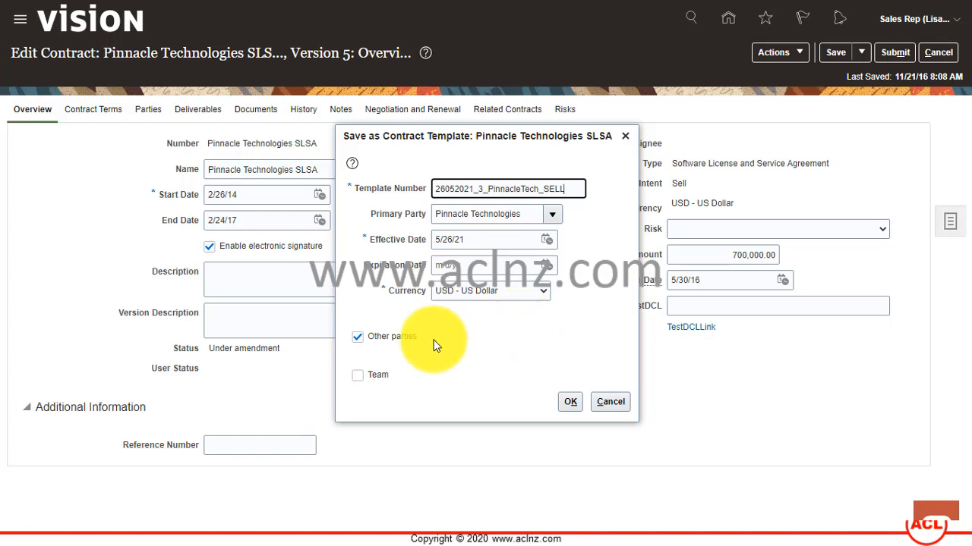
left_click(358, 380)
left_click(570, 402)
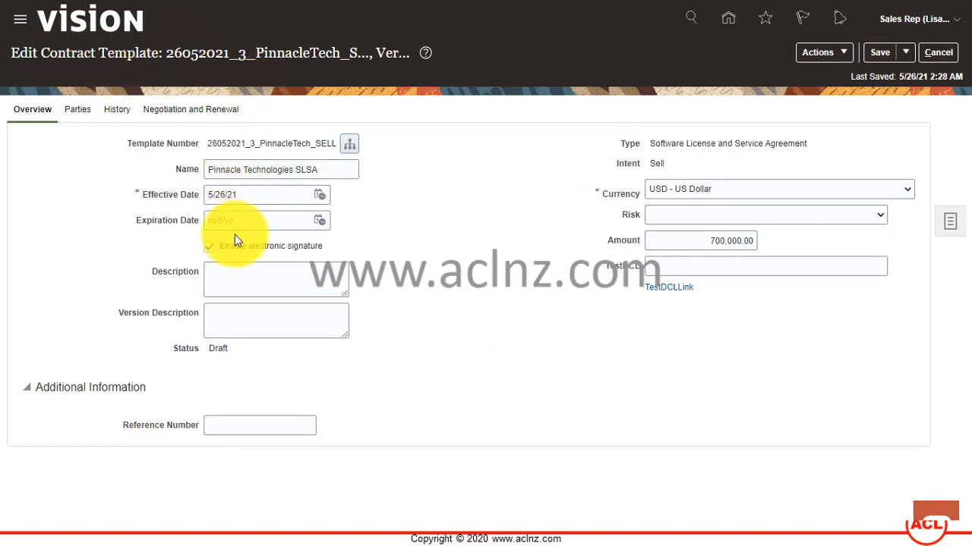
- Rename the new template as Pinnacle Technologies SELL Contract Template
left_click(237, 285)
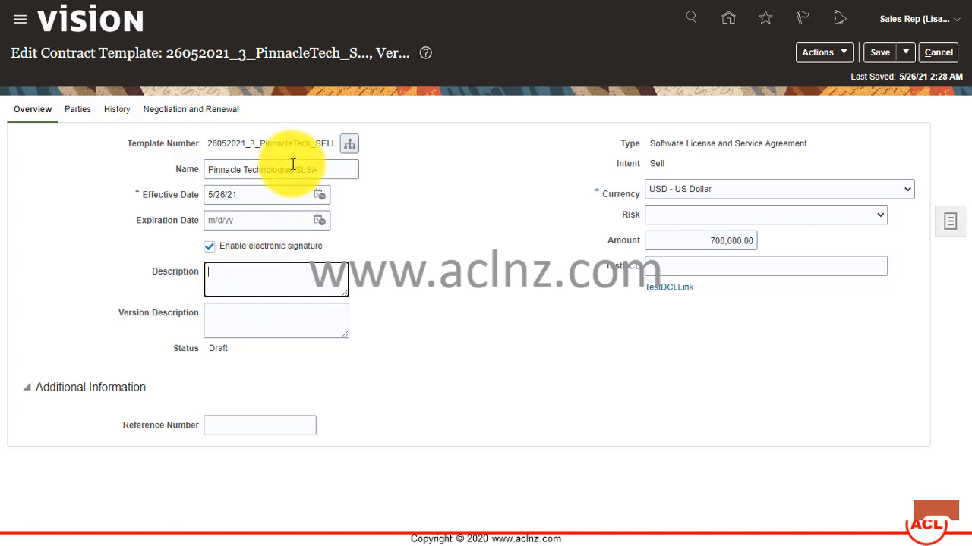
left_click_drag(294, 172, 335, 180)
type("SE")
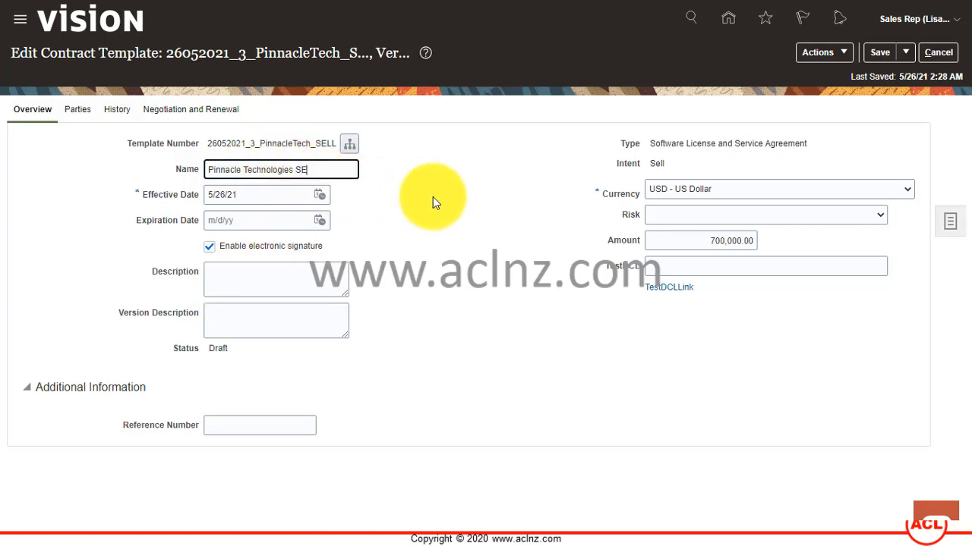
type("LL Contract Template")
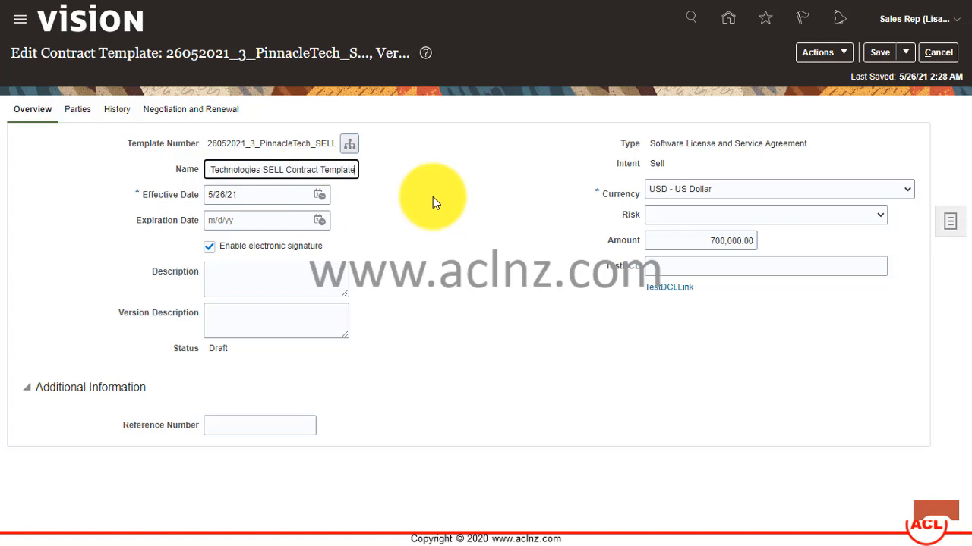
key("Tab")
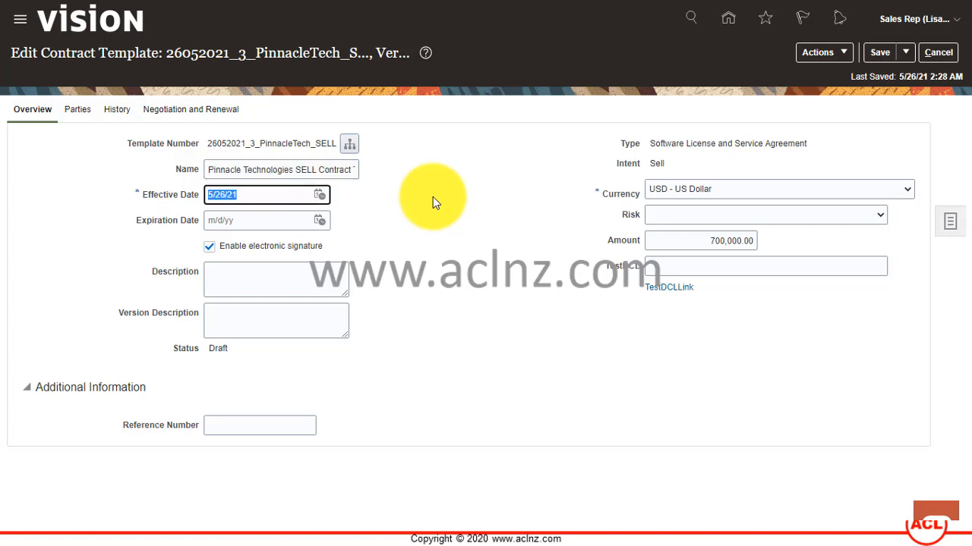
- Set the template's risk to High and open its parties
left_click(255, 277)
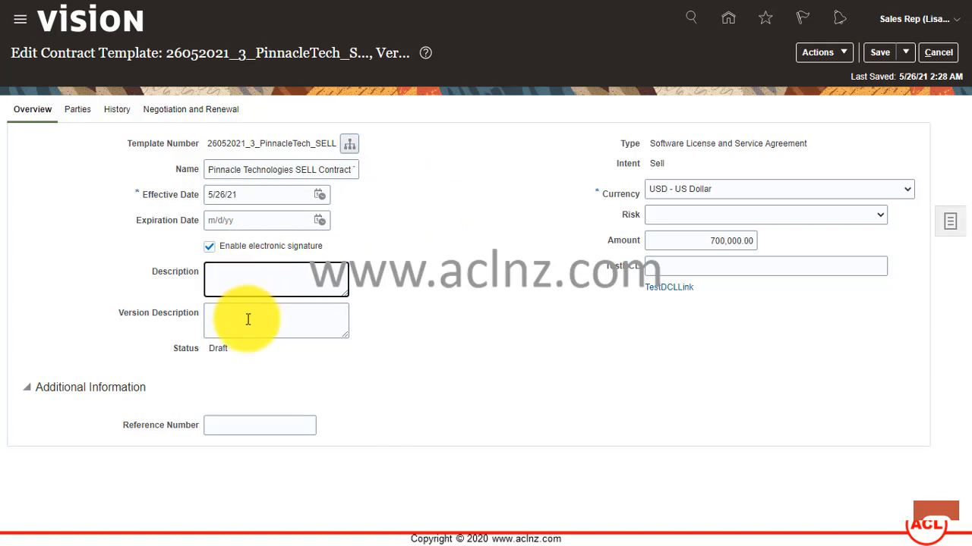
left_click(248, 321)
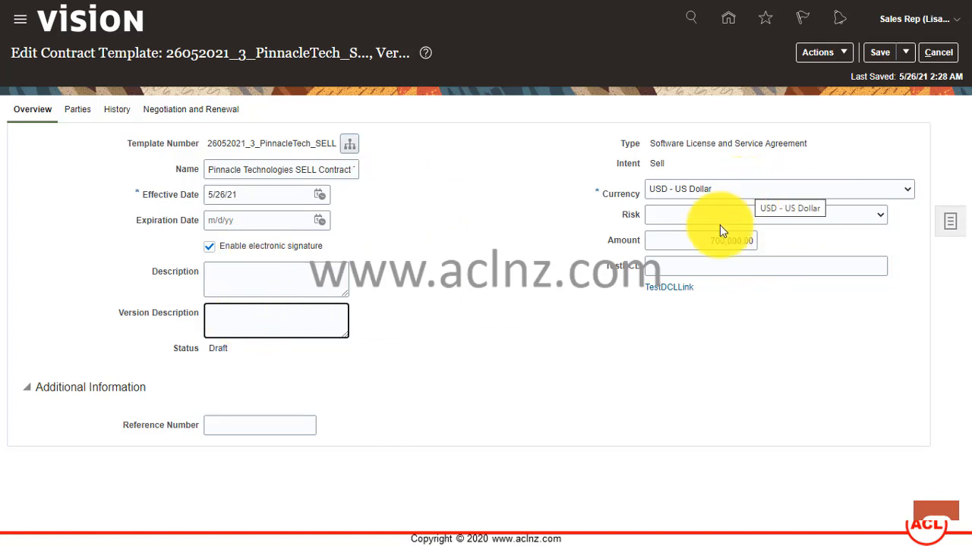
left_click(879, 216)
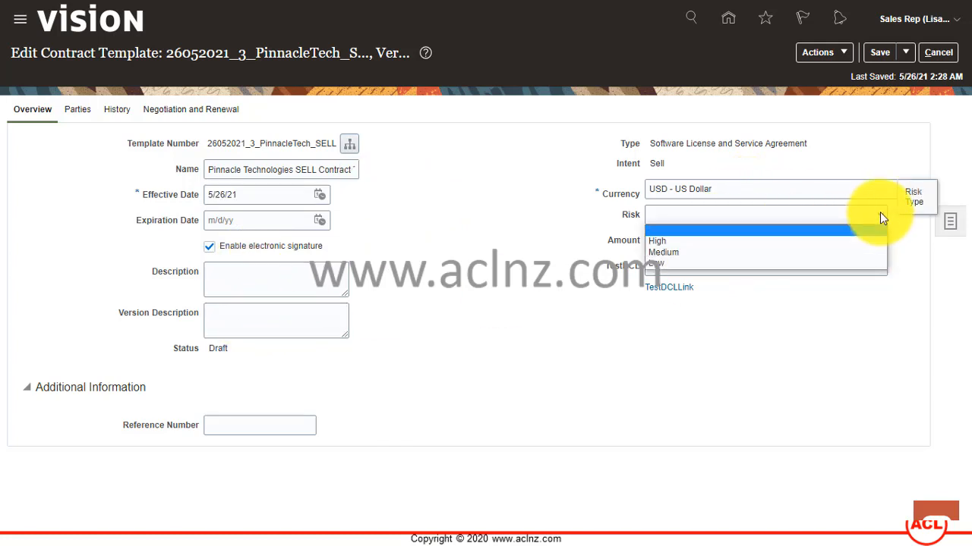
left_click(819, 241)
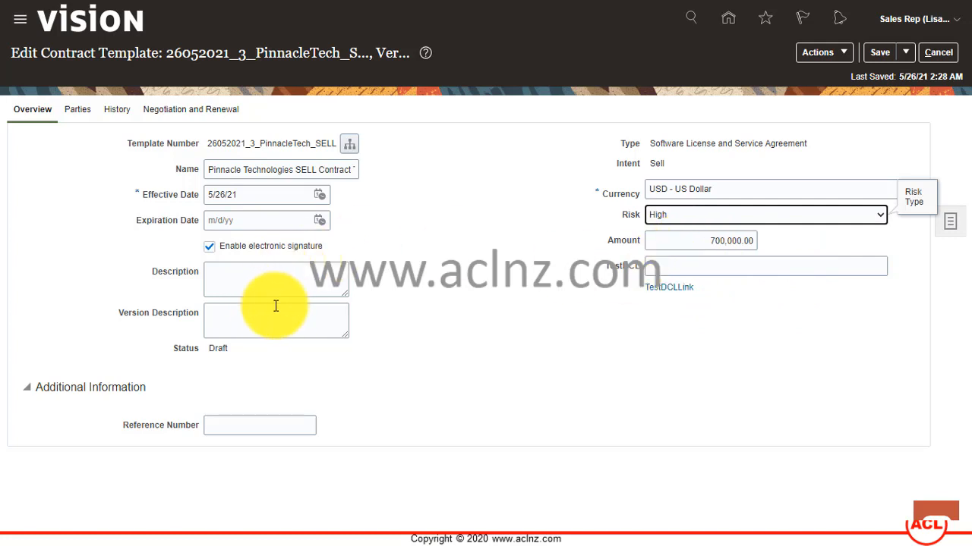
left_click(76, 110)
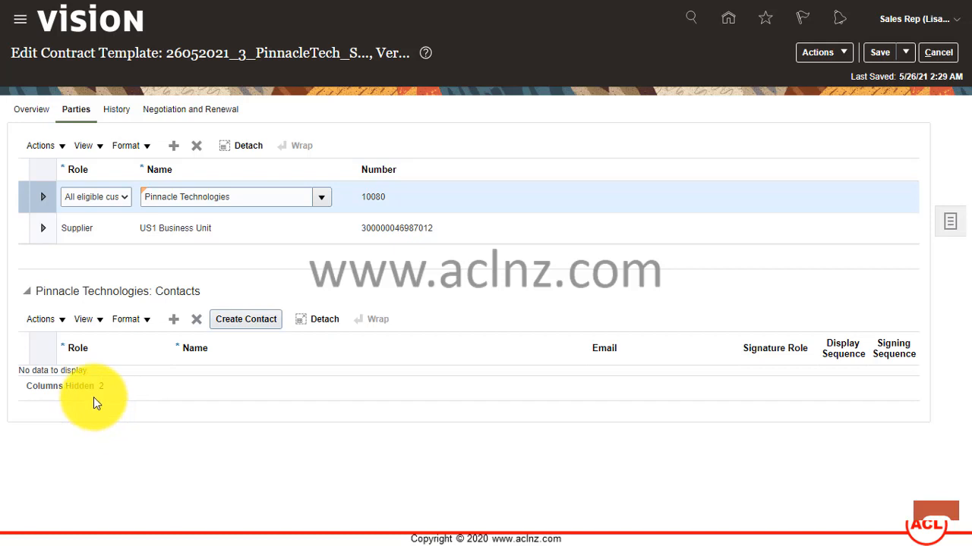
- Try to add a contact with the Buyer role for Pinnacle Technologies by entering the contact's name directly
left_click(175, 320)
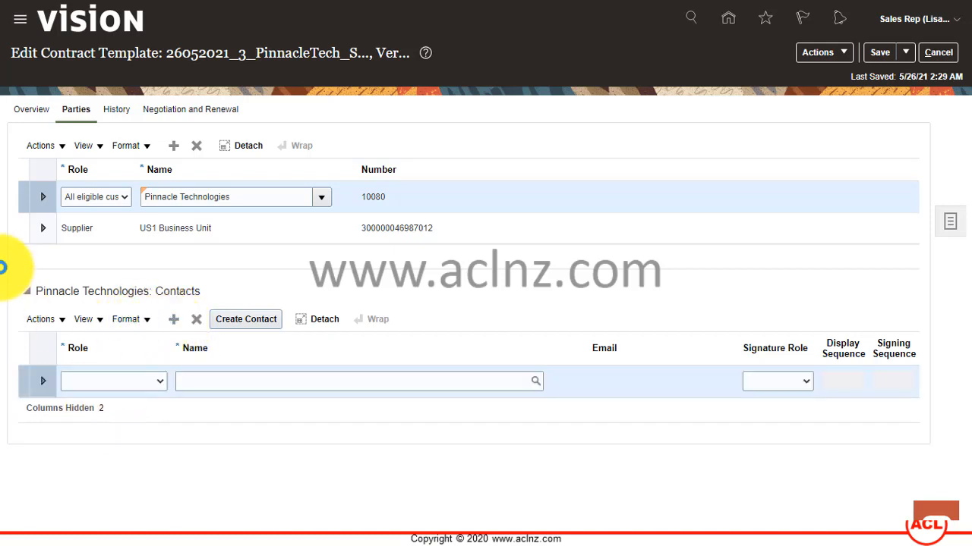
left_click(162, 381)
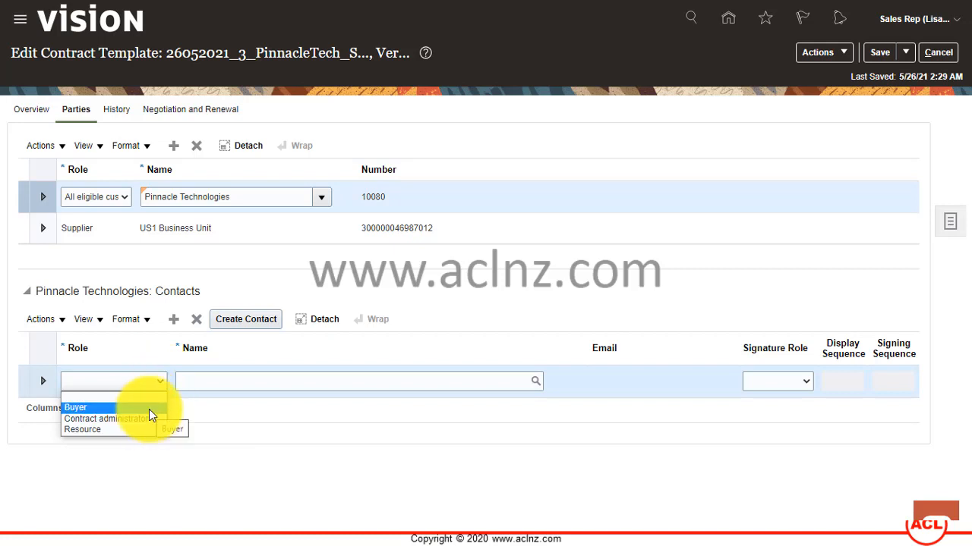
left_click(147, 407)
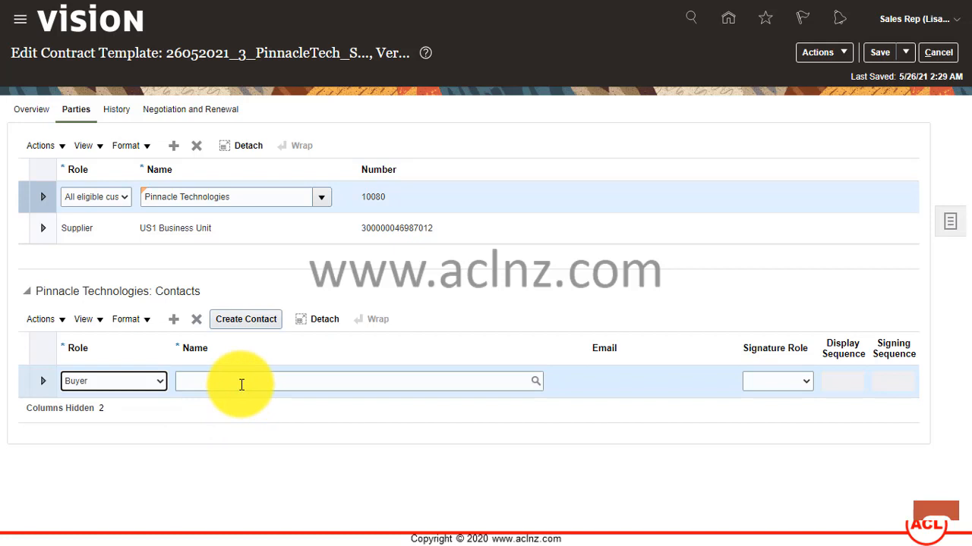
left_click(241, 383)
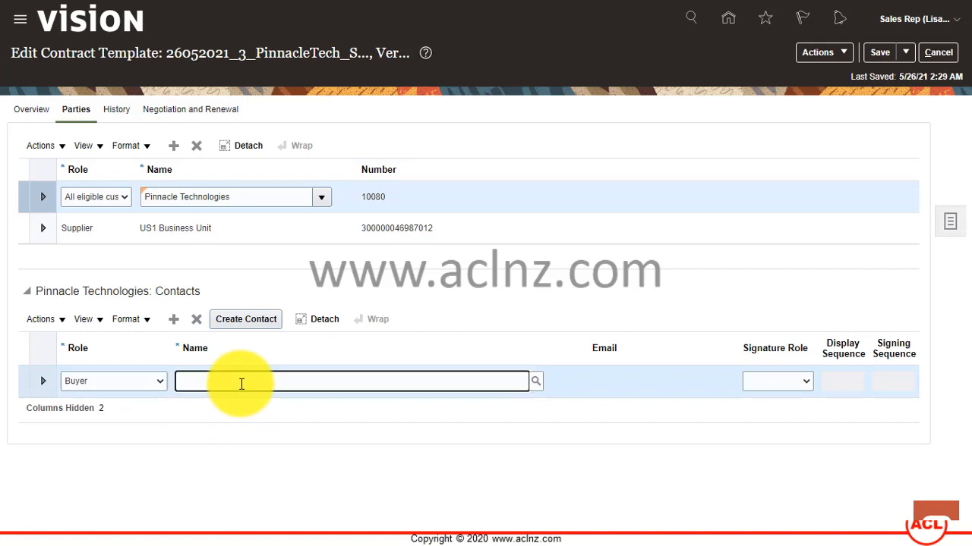
left_click(159, 382)
left_click(160, 383)
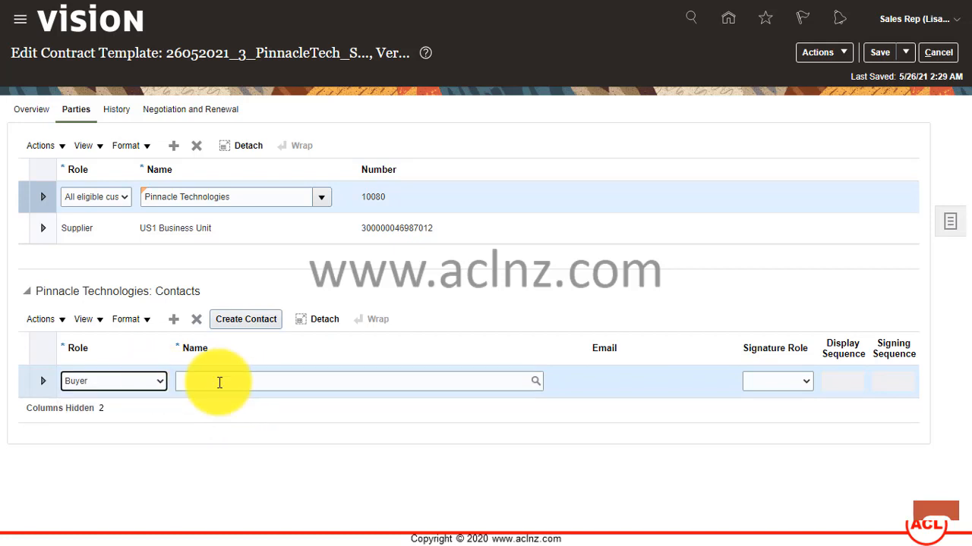
left_click(227, 378)
type("Calvin")
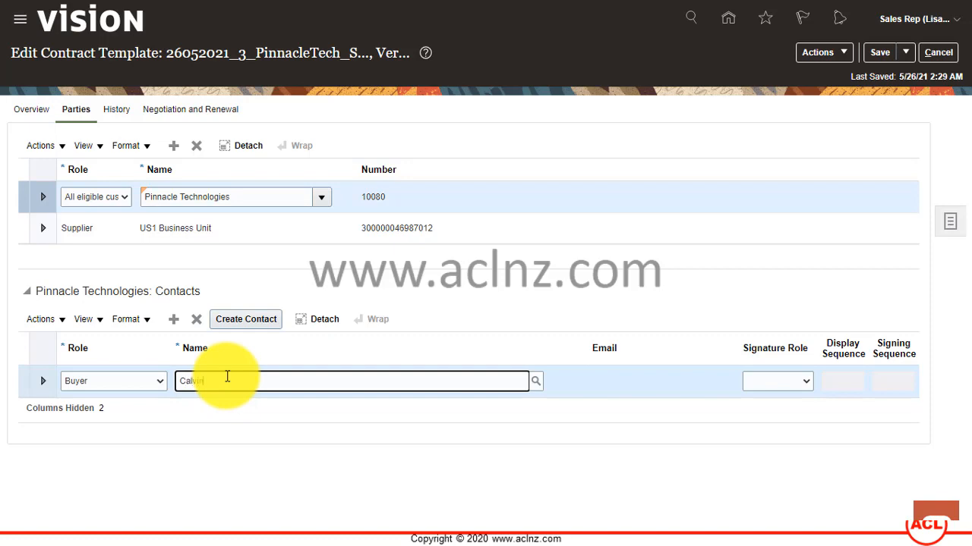
key("Tab")
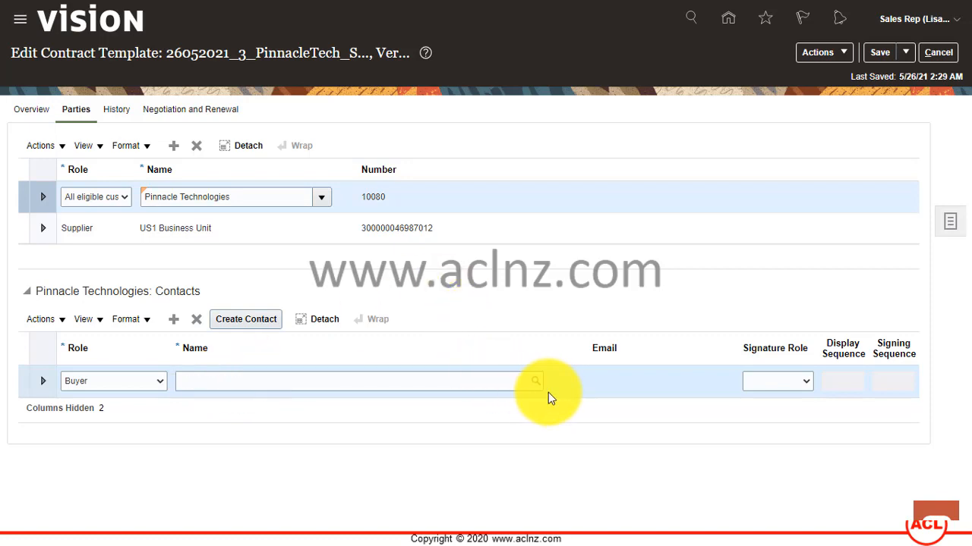
- Search for the Pinnacle Technologies buyer contact by several names, then cancel the search and delete the unfinished contact row
left_click(533, 382)
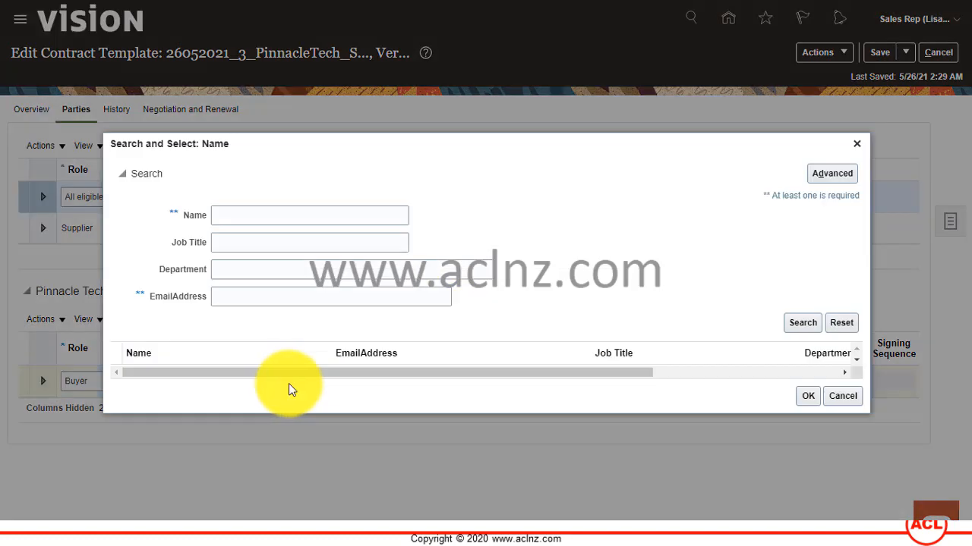
left_click(251, 216)
type("Calvin")
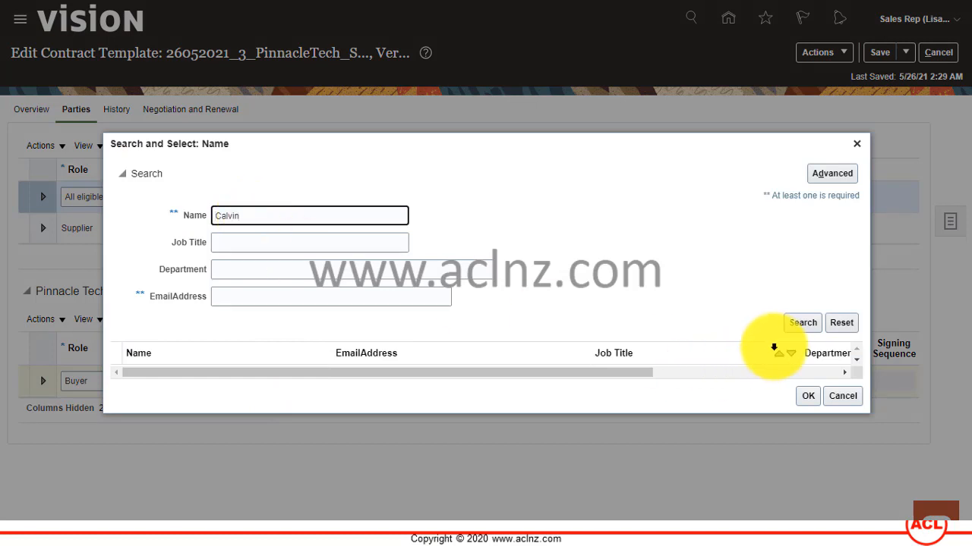
left_click(804, 324)
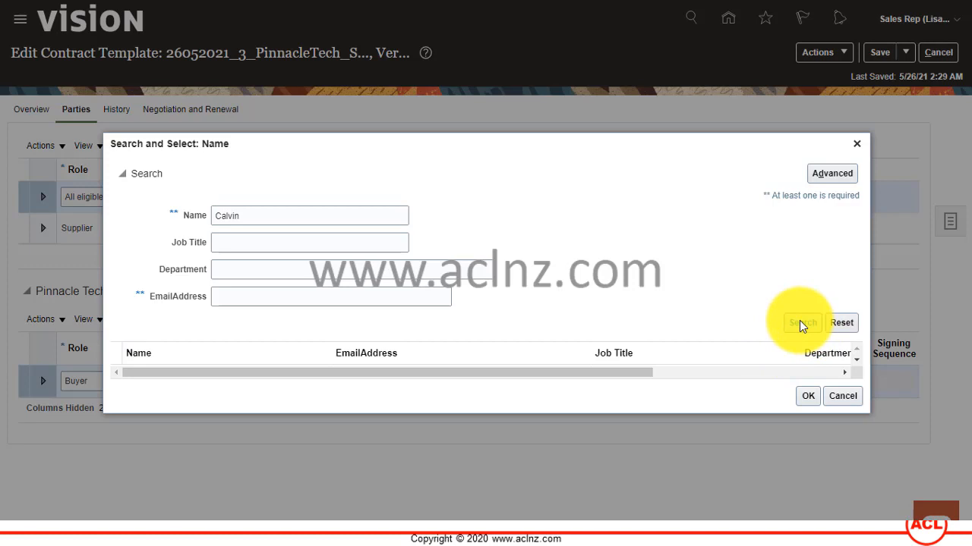
left_click_drag(245, 210, 168, 205)
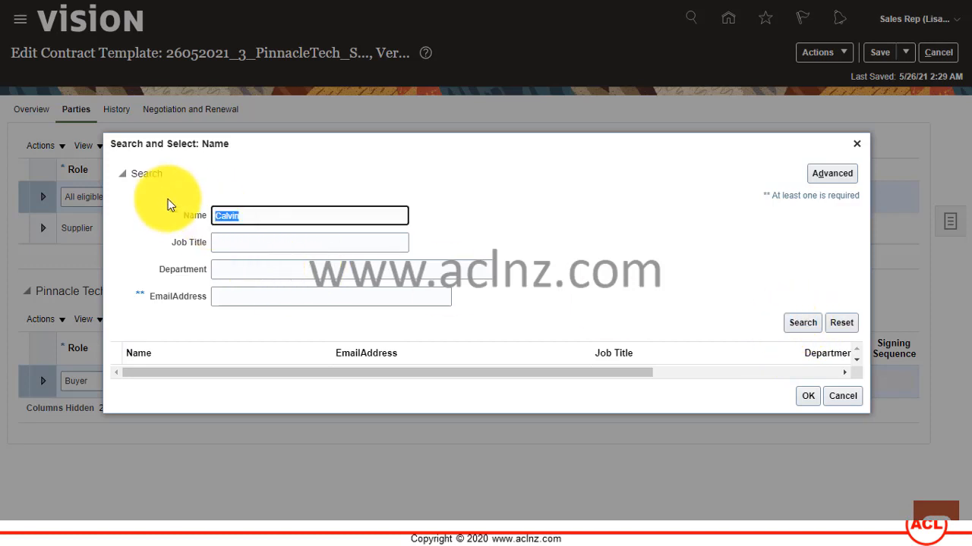
type("Roth")
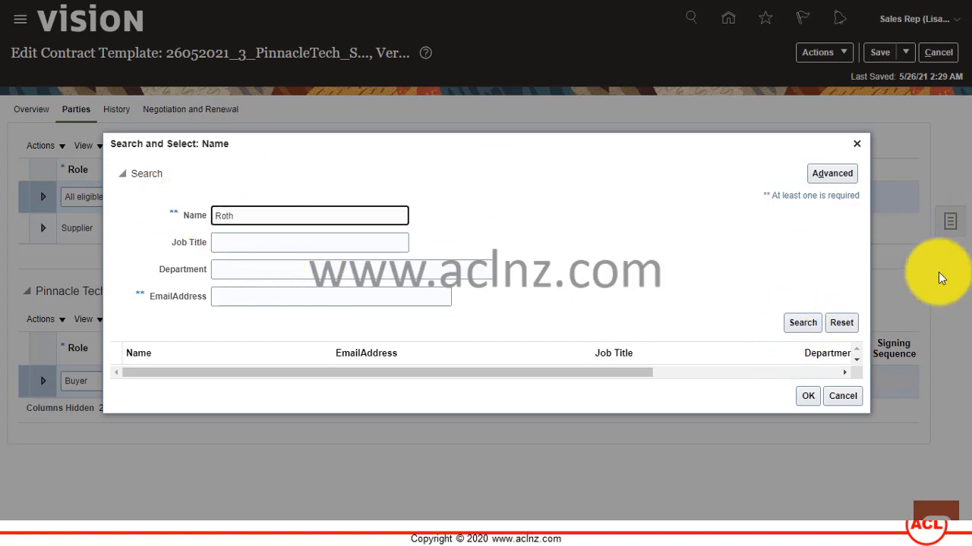
left_click(797, 323)
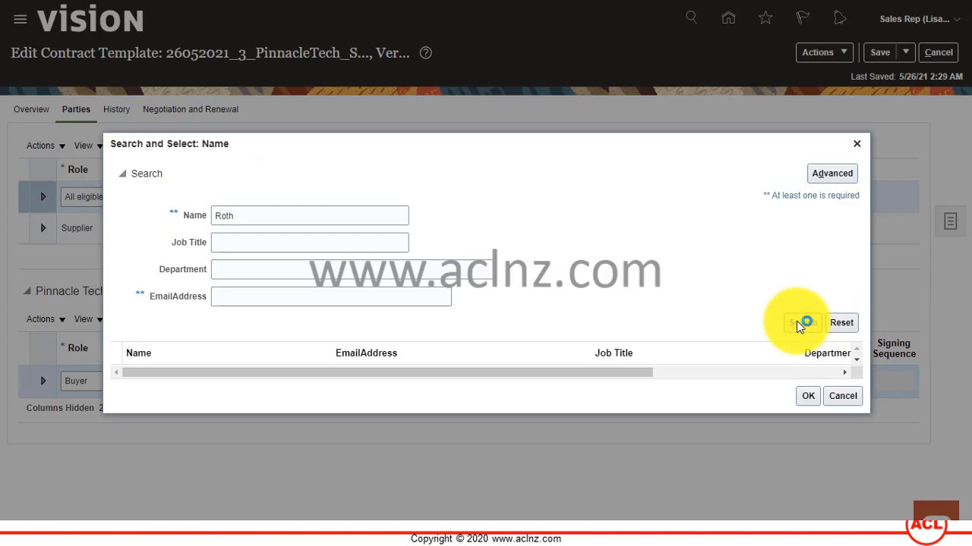
left_click_drag(254, 220, 180, 217)
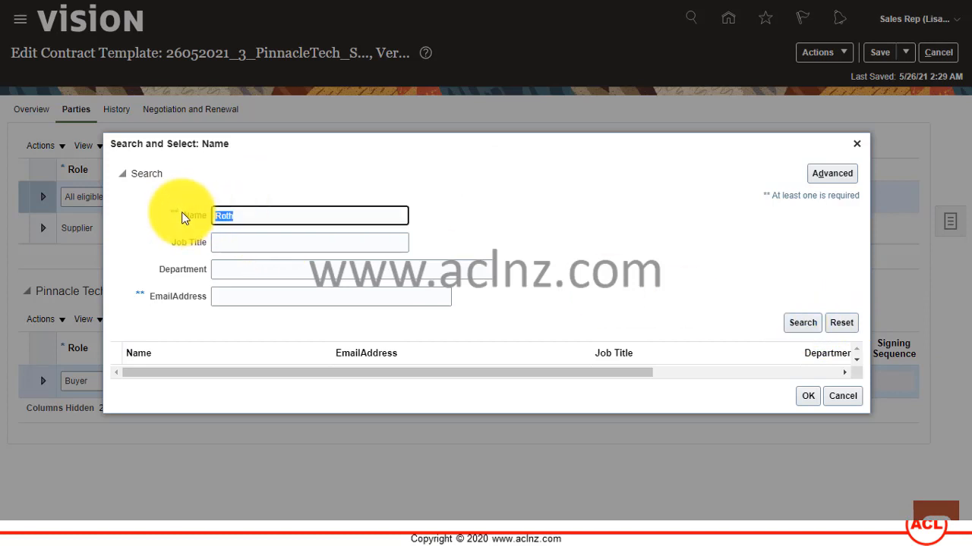
key("BackSpace")
left_click(806, 325)
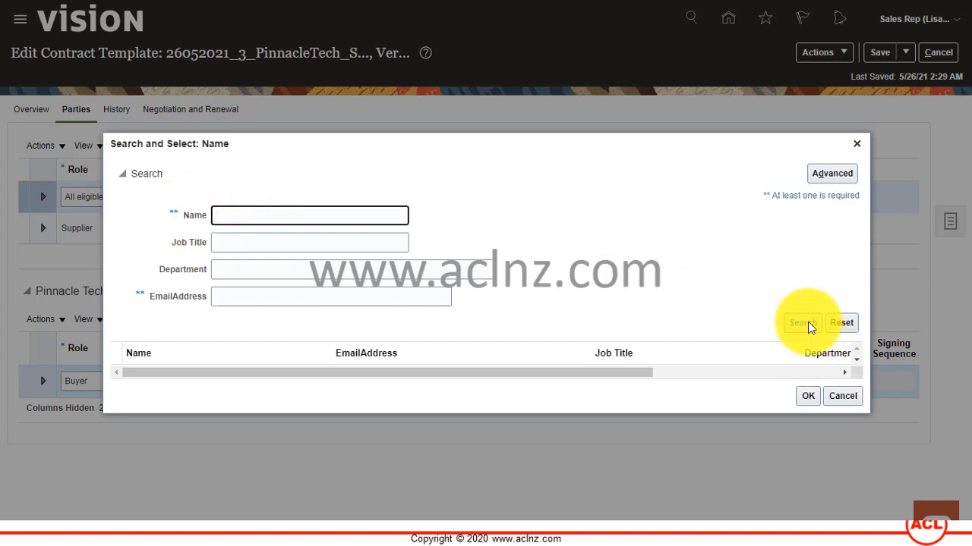
left_click(252, 215)
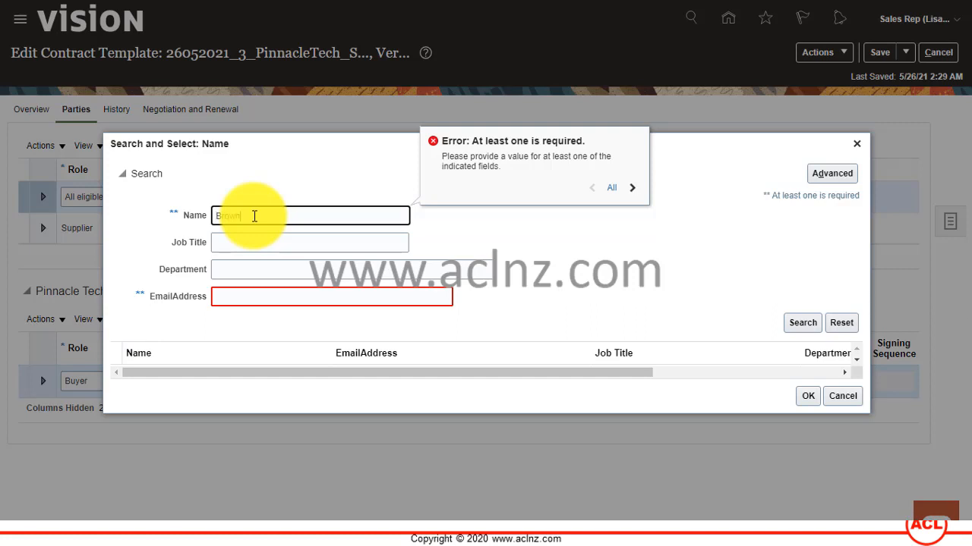
left_click(806, 323)
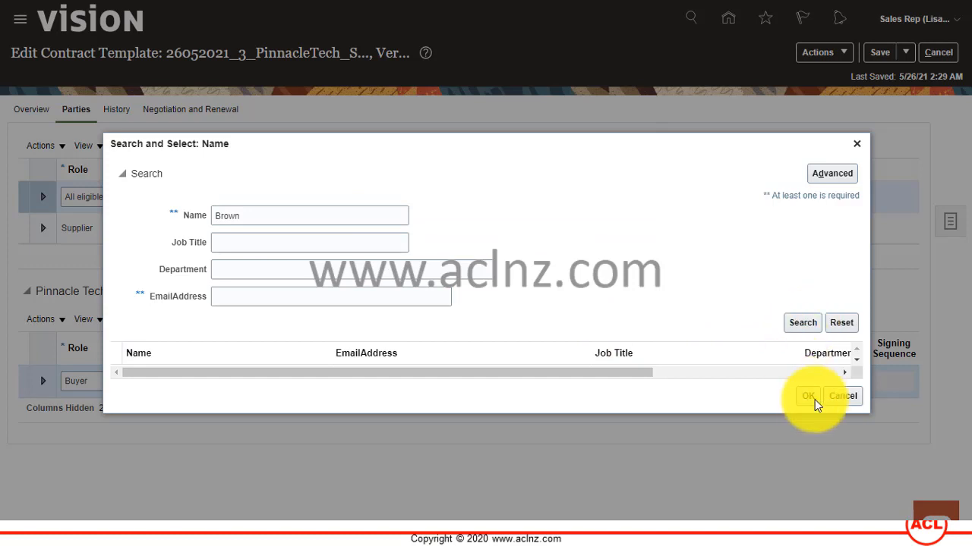
left_click(843, 396)
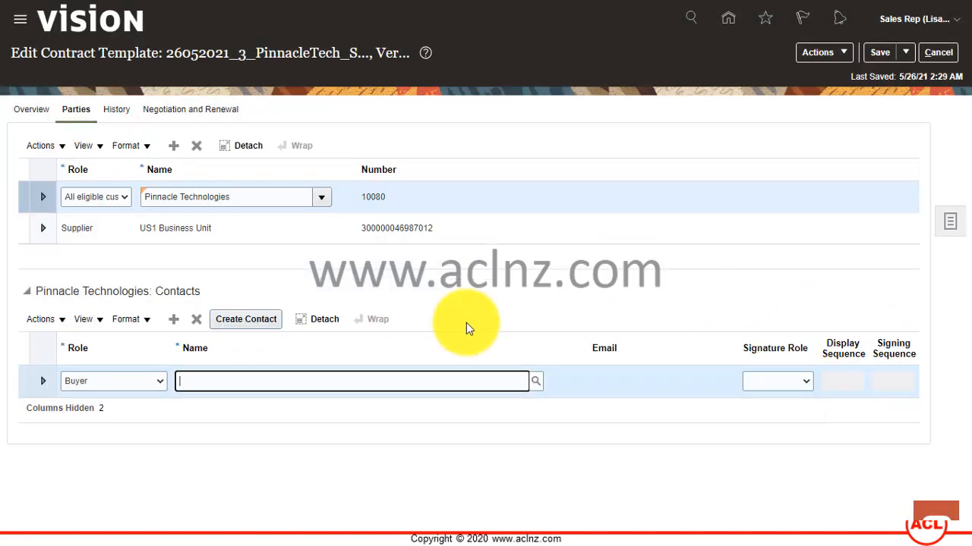
left_click(195, 324)
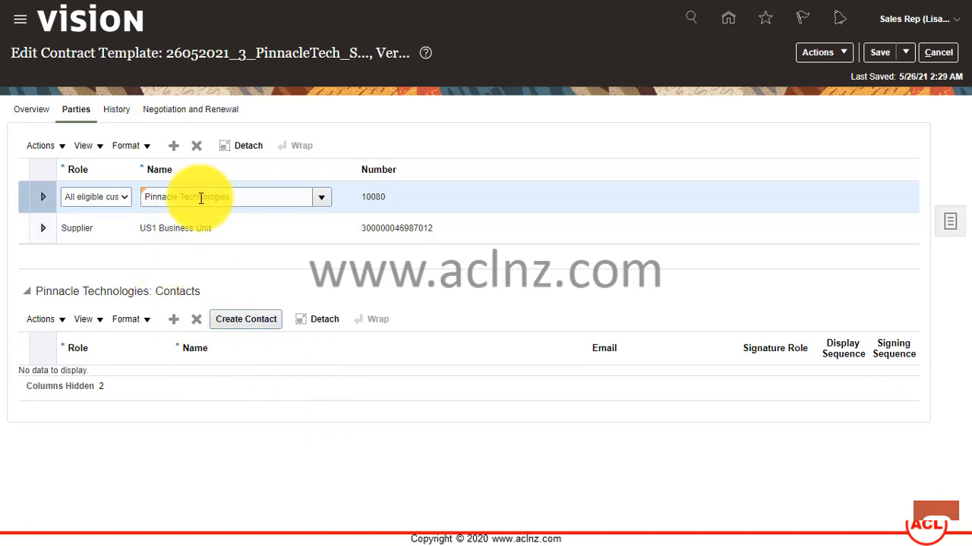
- Add a team member row with the Resource role to the US1 Business Unit team
left_click(267, 220)
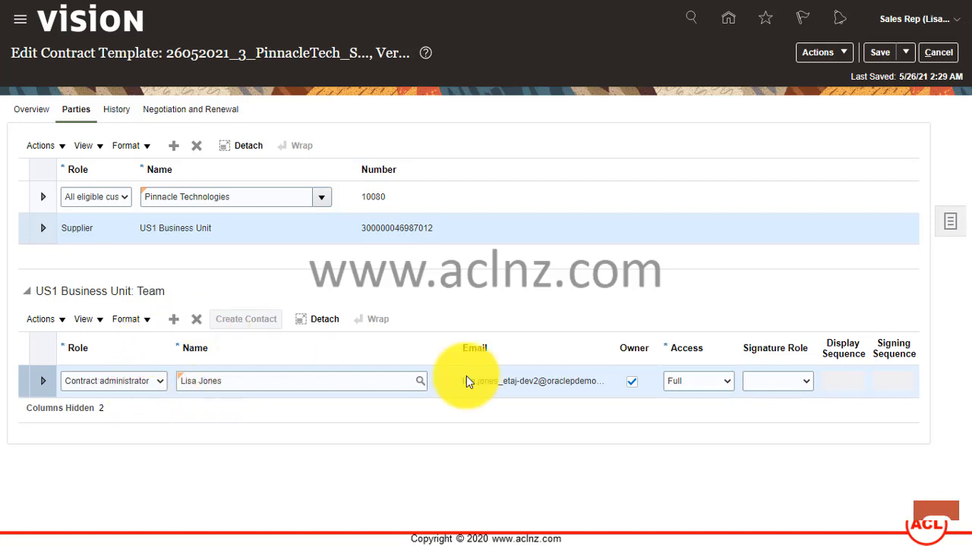
left_click(173, 319)
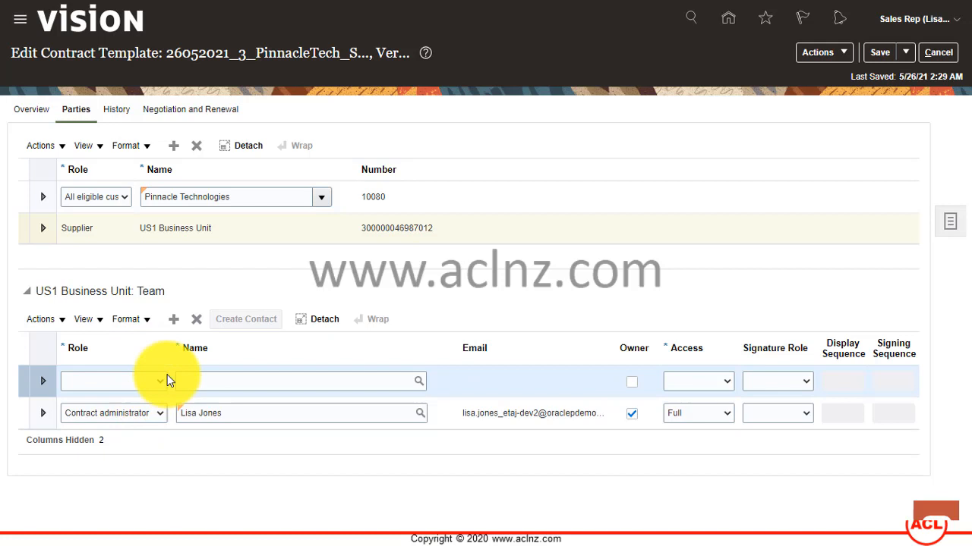
left_click(161, 381)
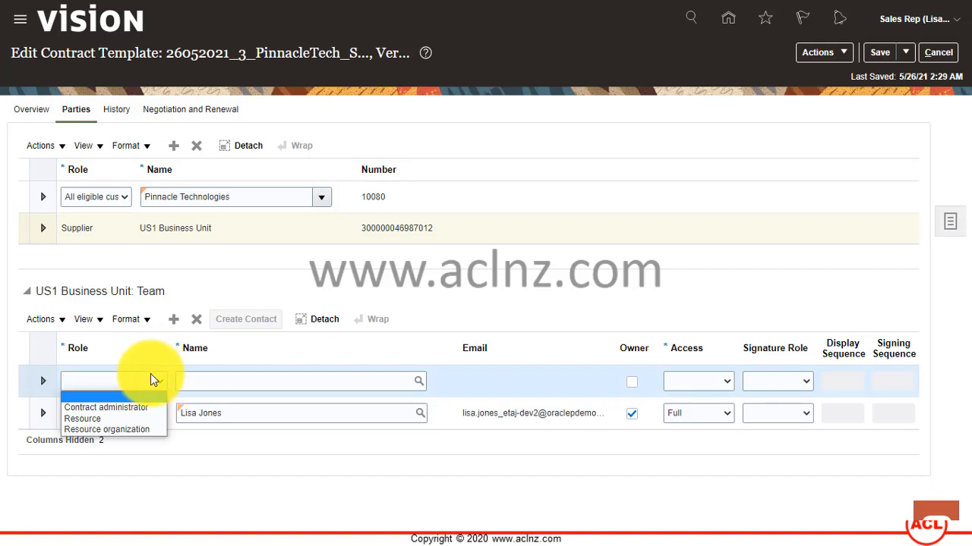
left_click(117, 419)
left_click(234, 381)
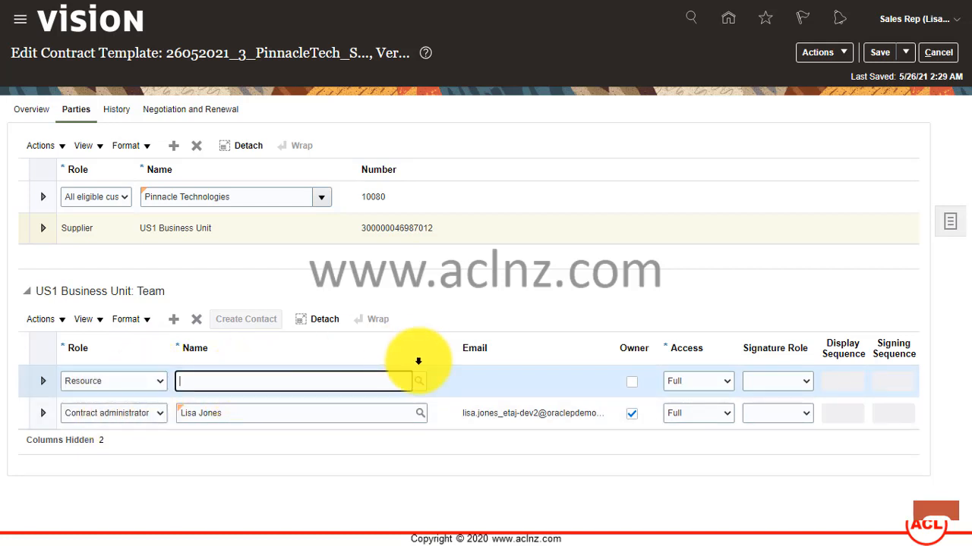
- Search for the resource by last name and first name, assign the matching person to the Resource row, and set their access to Read
left_click(420, 382)
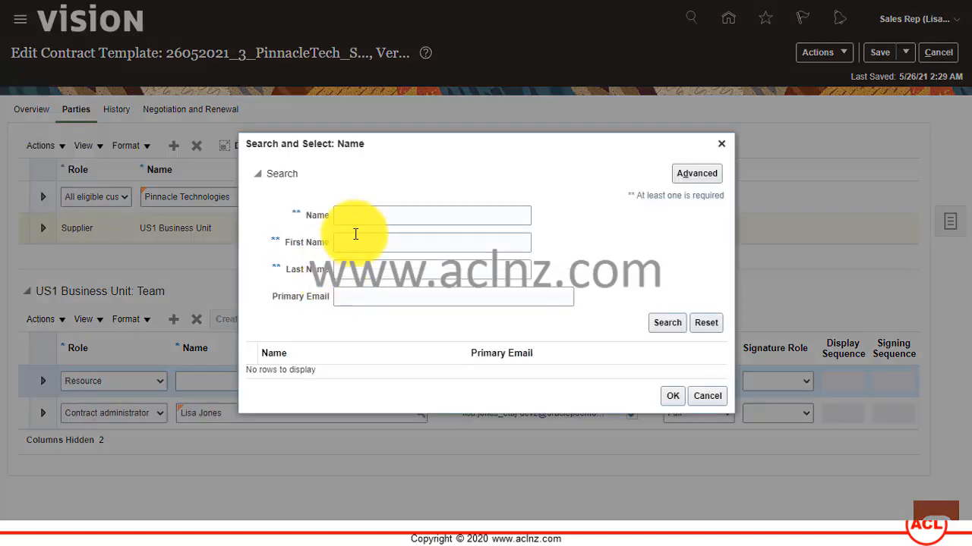
left_click(374, 213)
type("Brown")
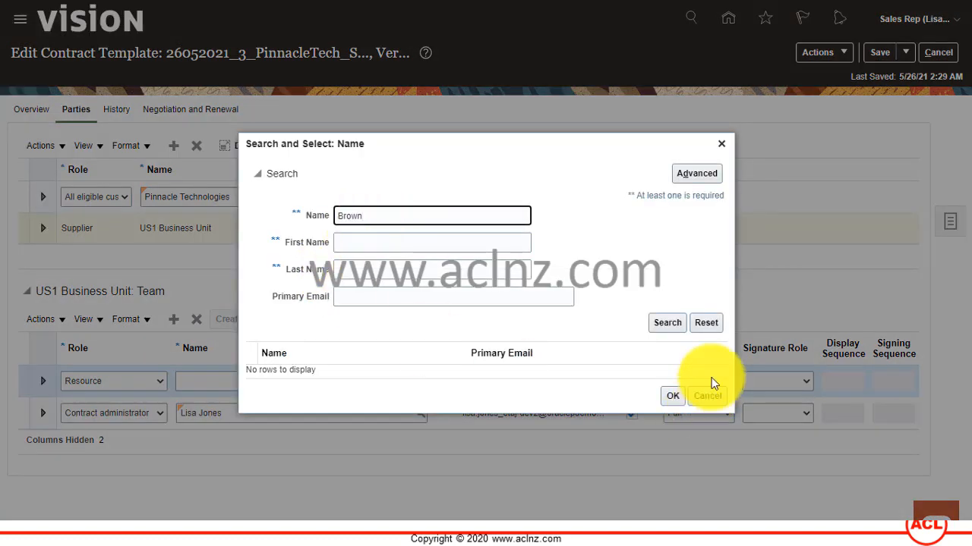
left_click(674, 325)
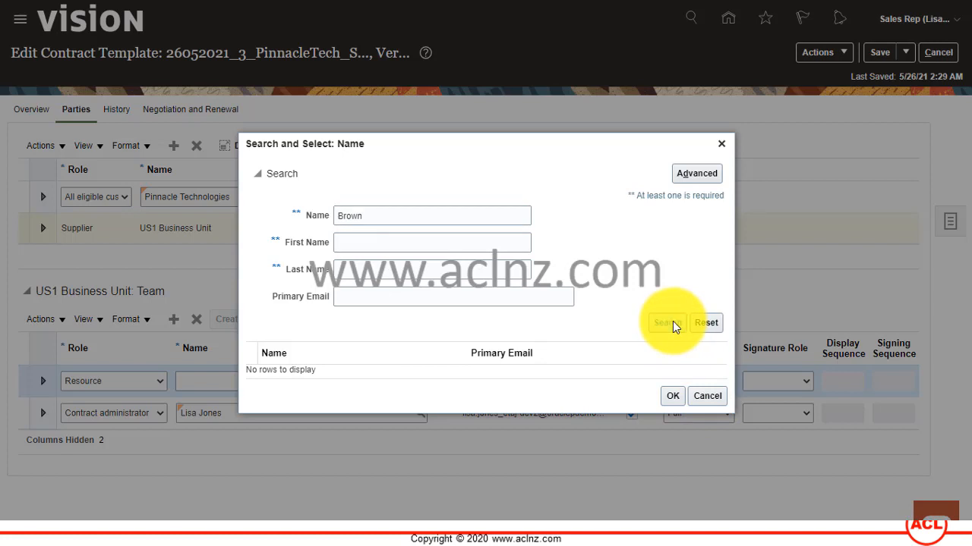
left_click_drag(364, 218, 316, 221)
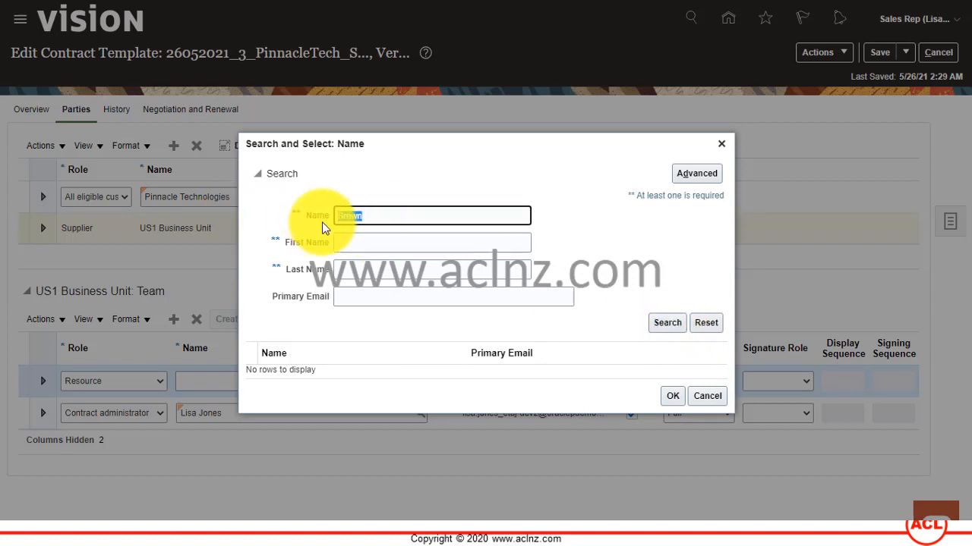
key("BackSpace")
type("Casey")
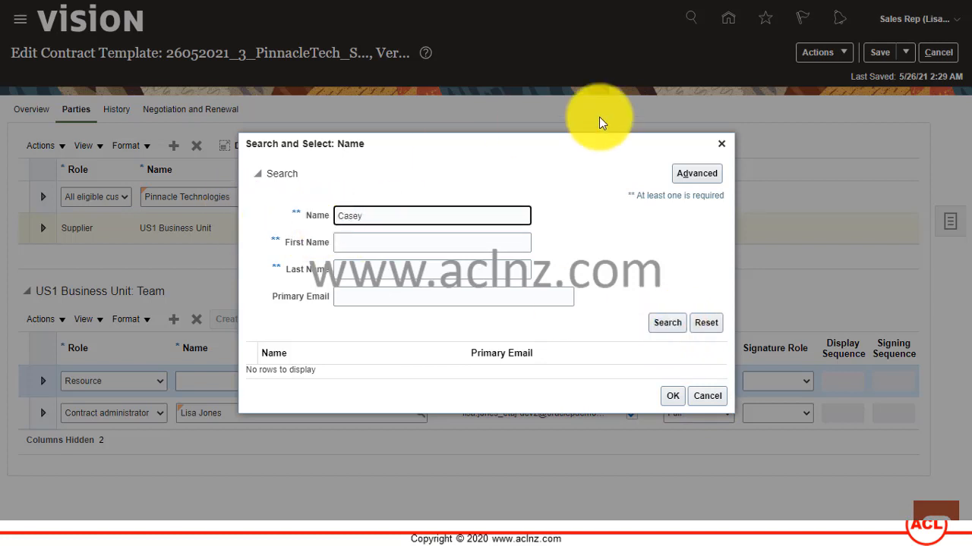
left_click(671, 325)
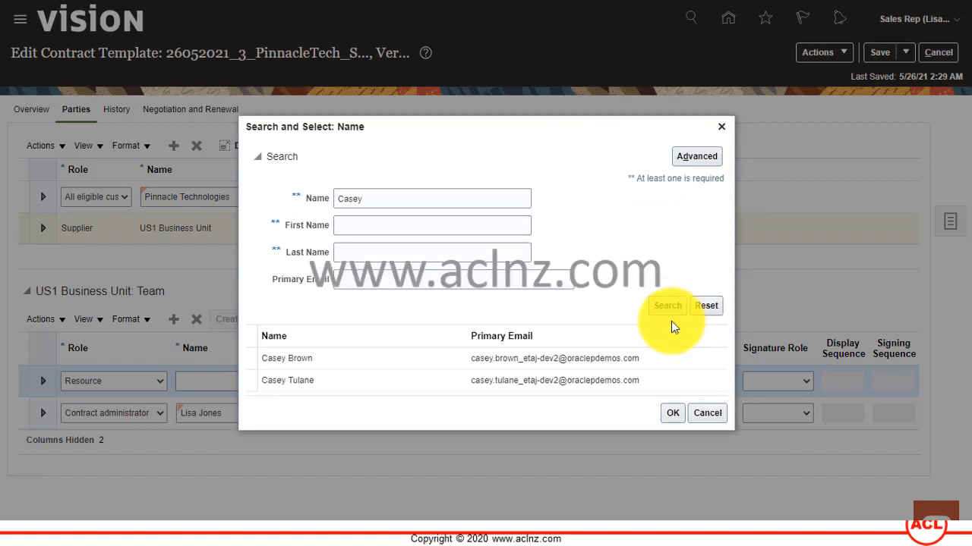
left_click(359, 362)
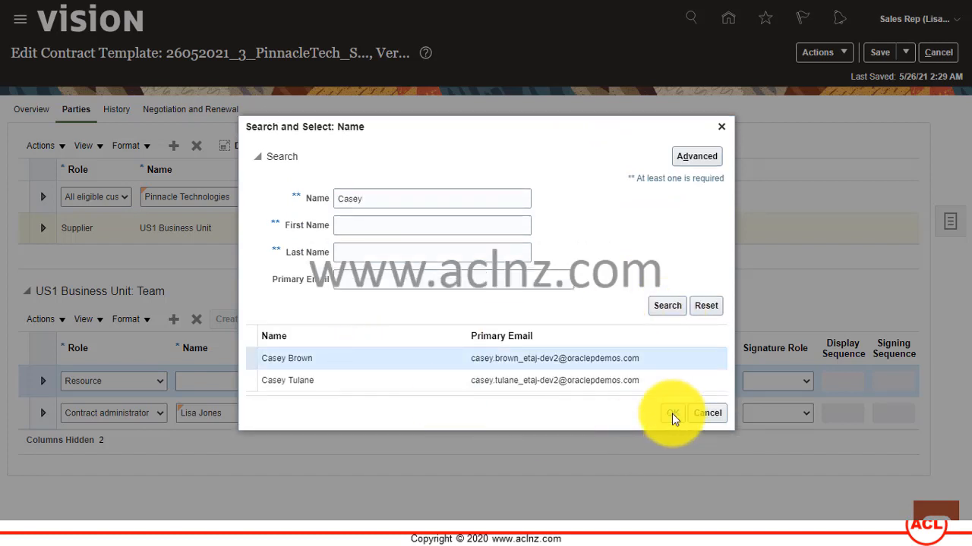
left_click(673, 413)
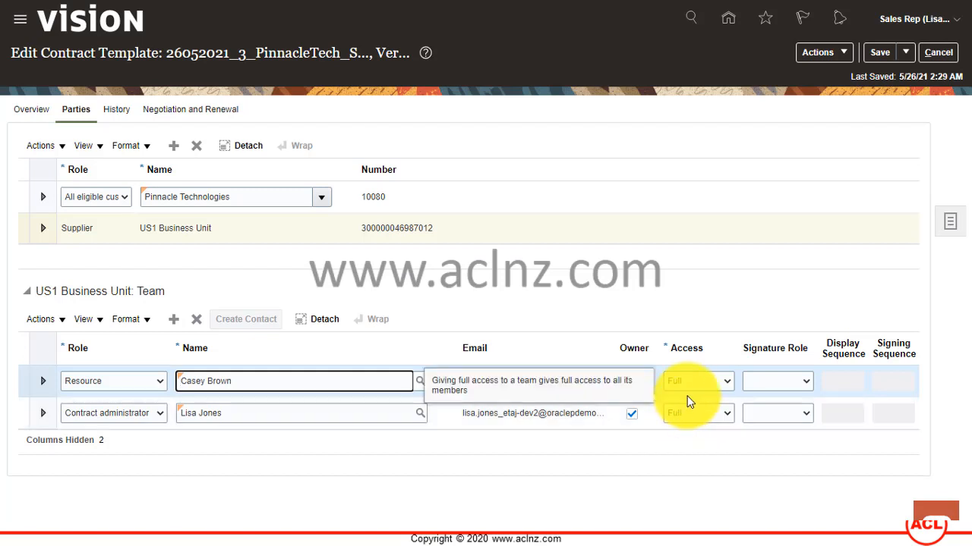
left_click(727, 382)
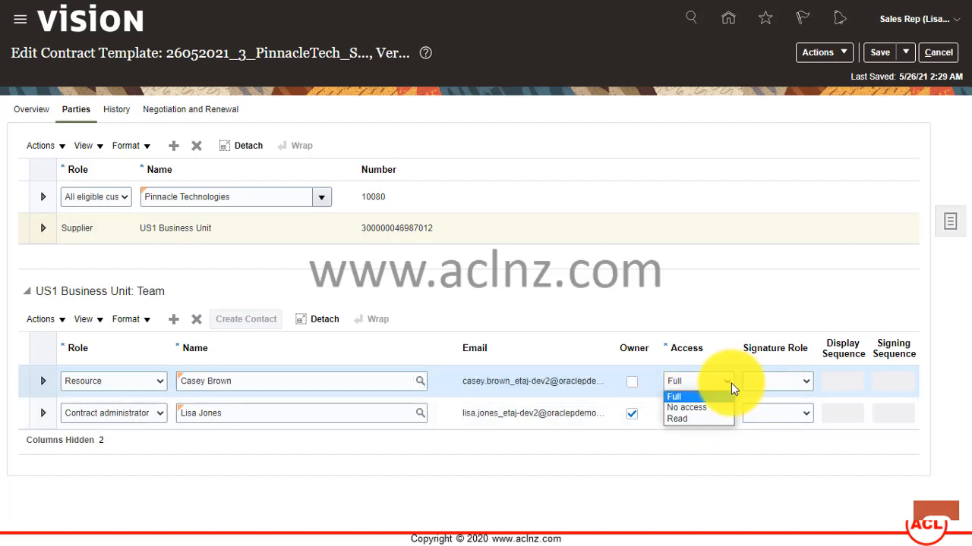
left_click(715, 418)
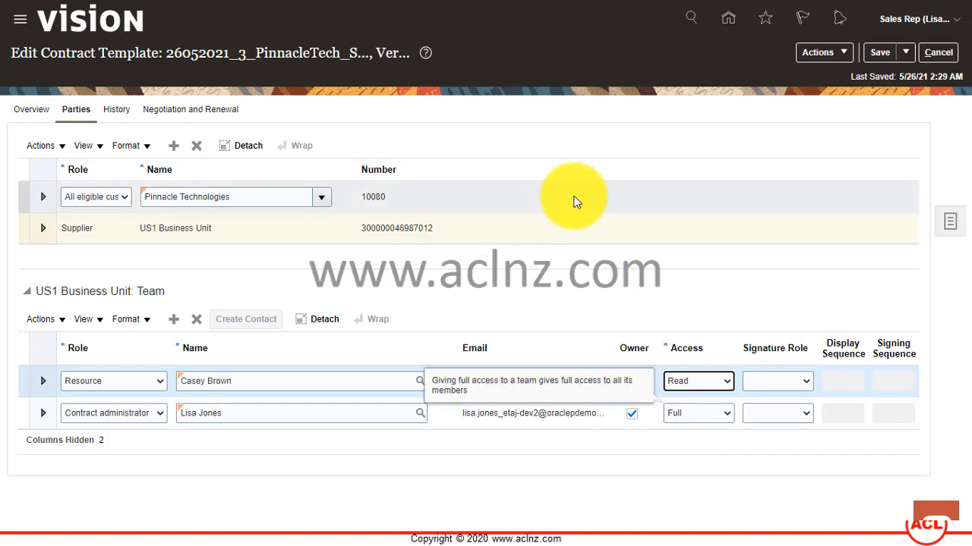
- In the template's negotiation settings, set Customer Acceptance to Required and Internal Approval to Auto submission
left_click(159, 114)
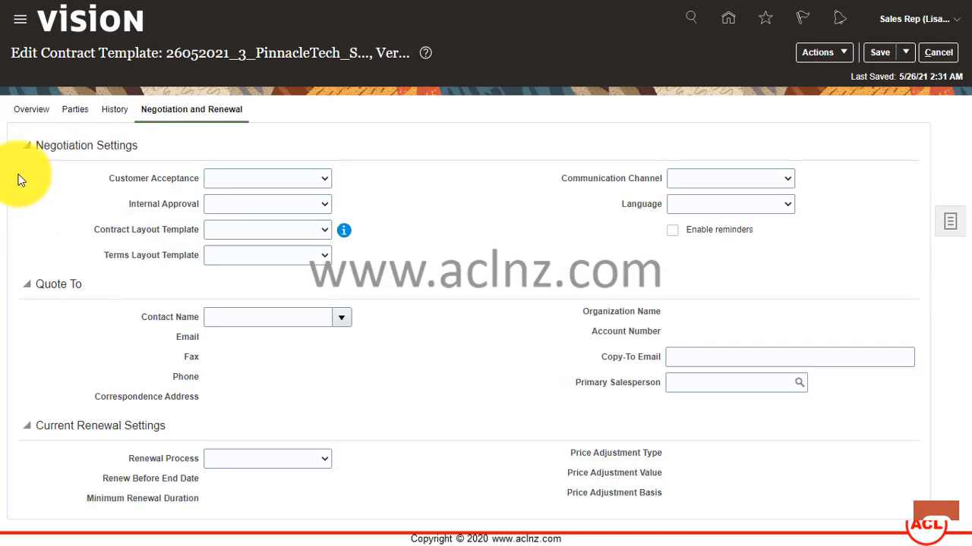
left_click(310, 177)
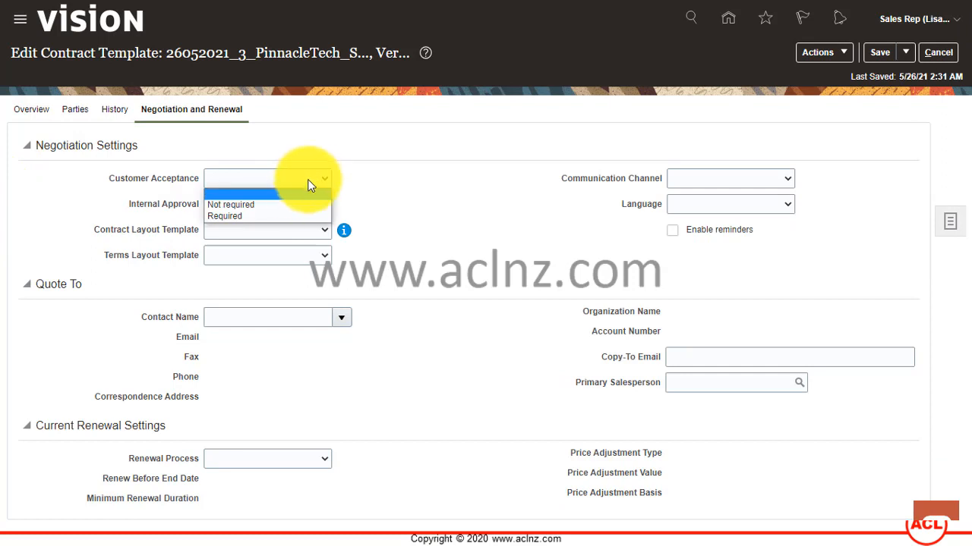
left_click(291, 216)
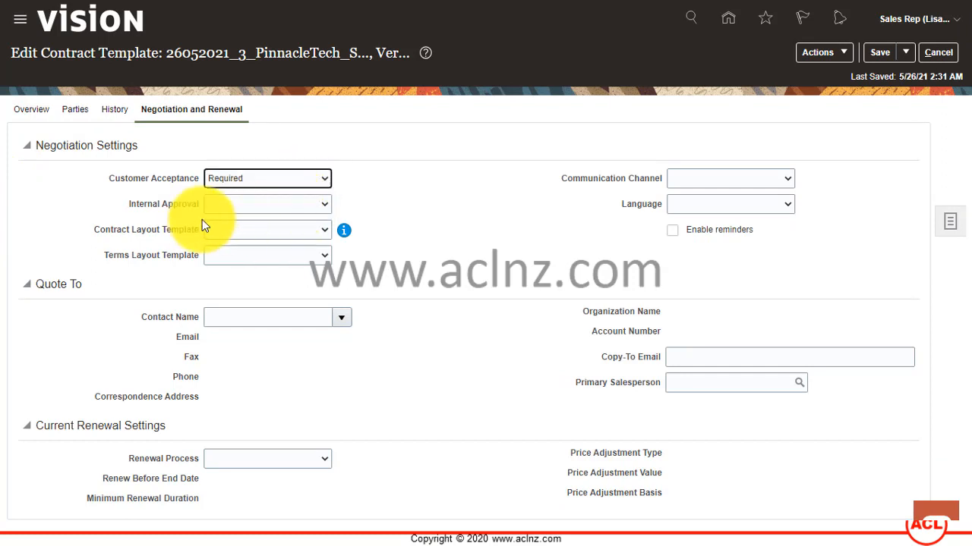
left_click(268, 205)
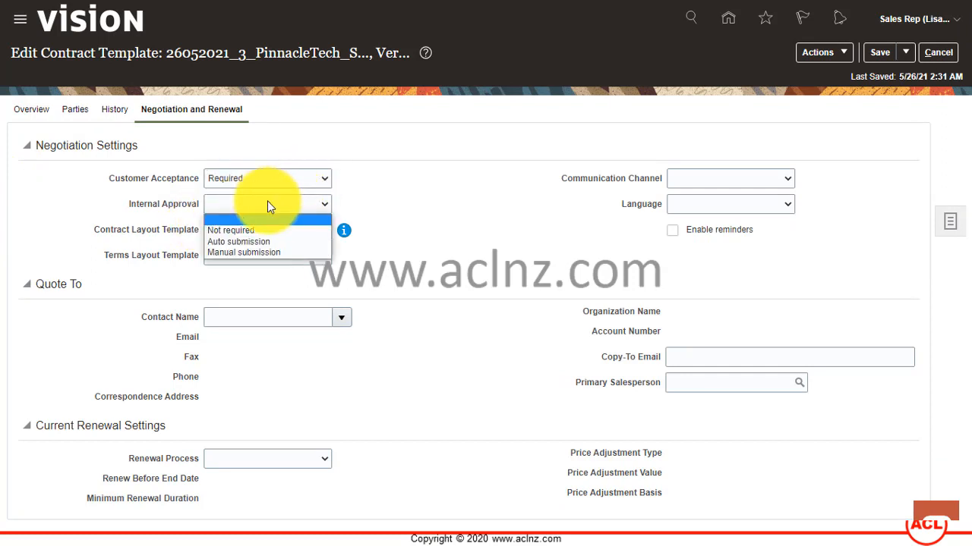
left_click(271, 241)
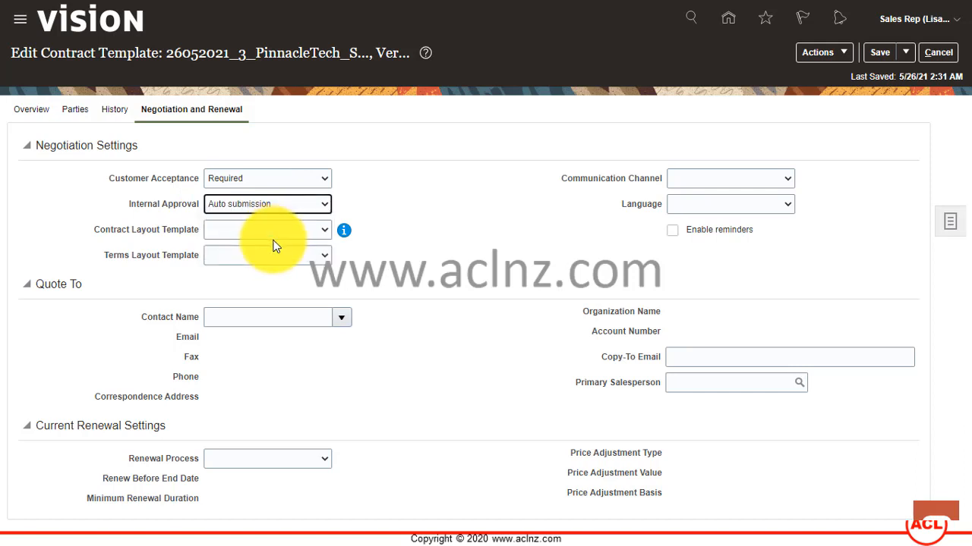
- Set the contract layout template to SalesAgreement and the terms layout template to ContractTermsTemplate, and save the template
left_click(323, 231)
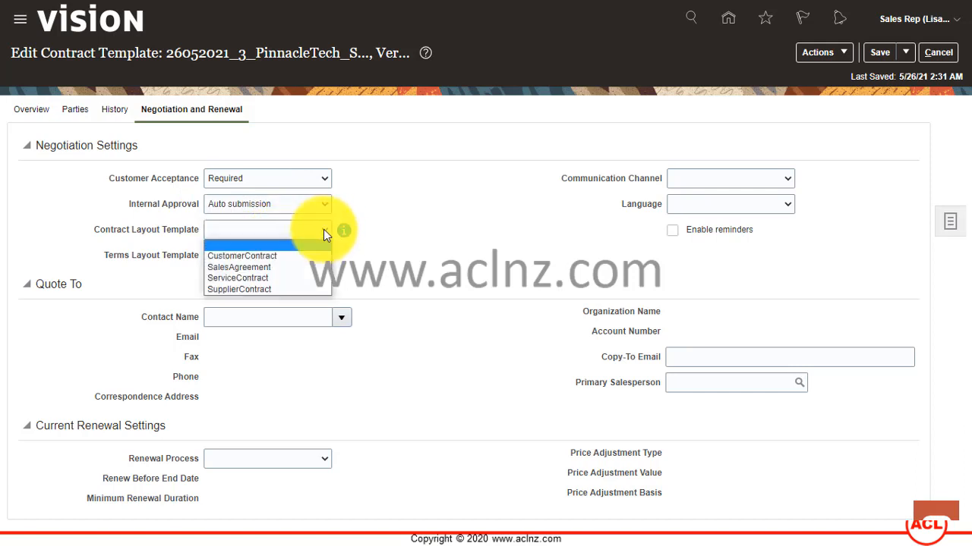
left_click(307, 270)
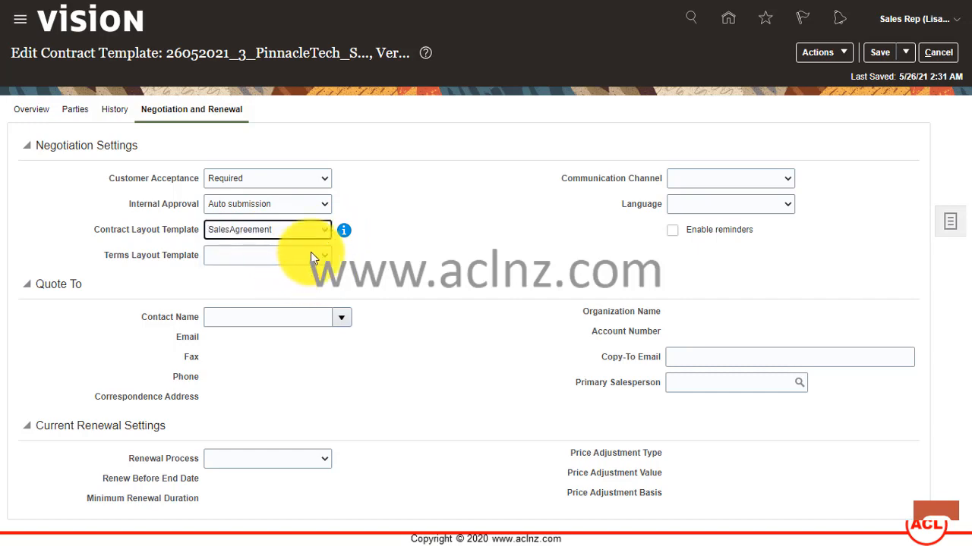
left_click(312, 258)
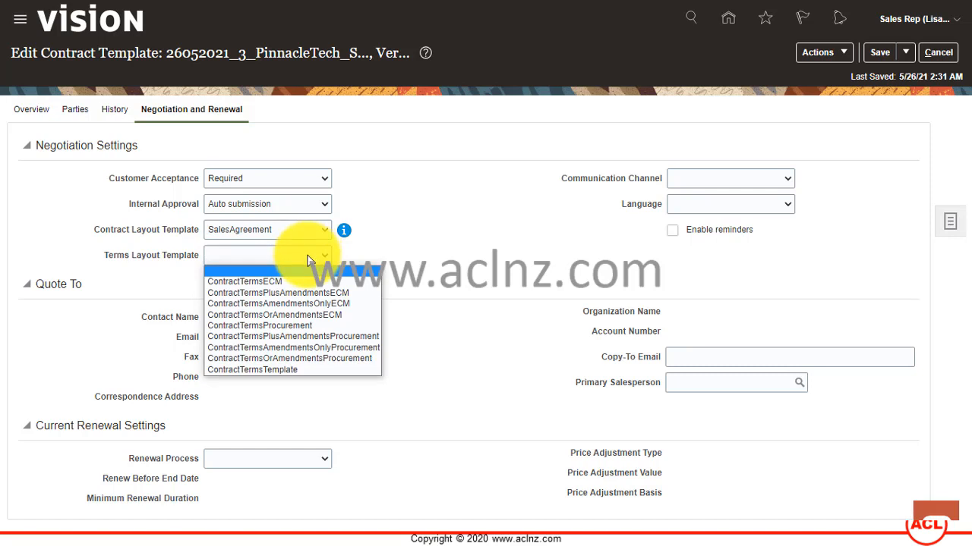
left_click(277, 324)
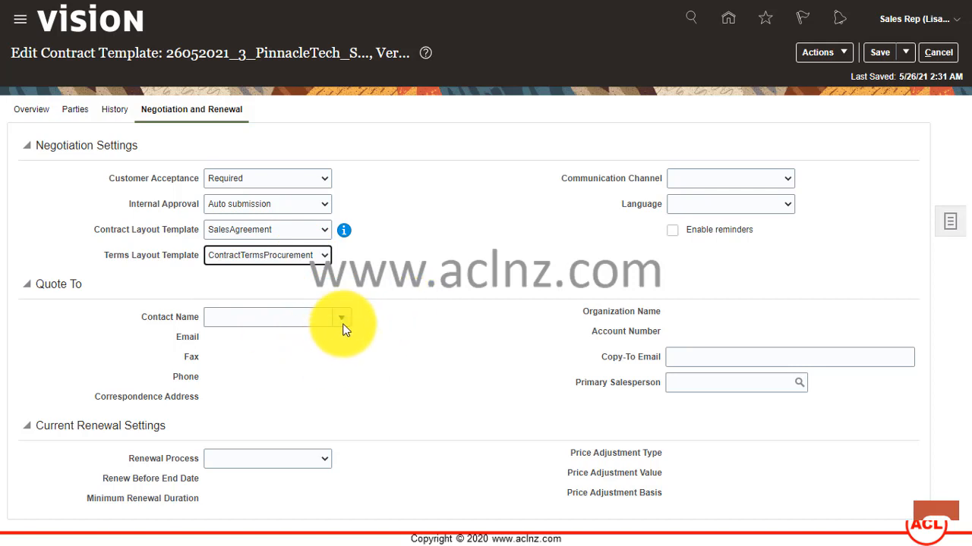
left_click(309, 257)
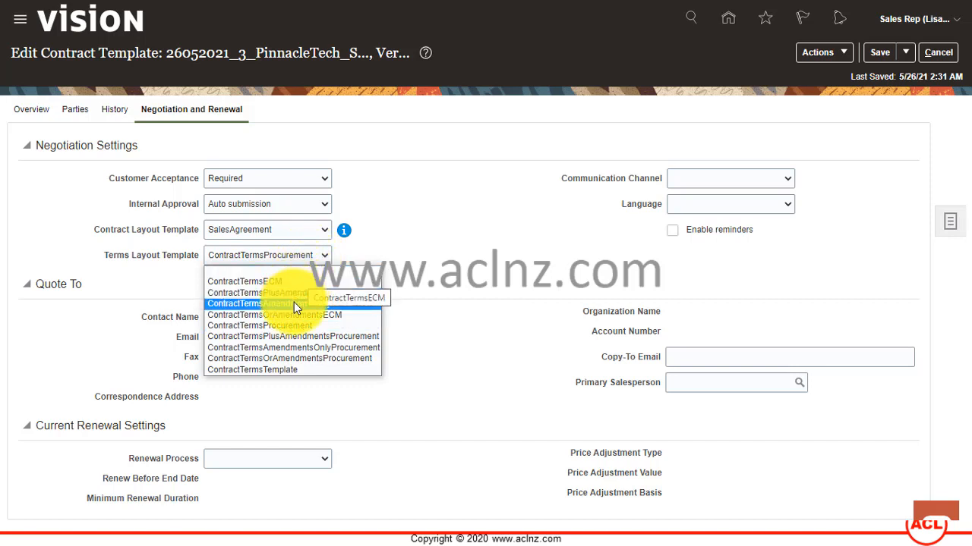
left_click(267, 370)
left_click(306, 358)
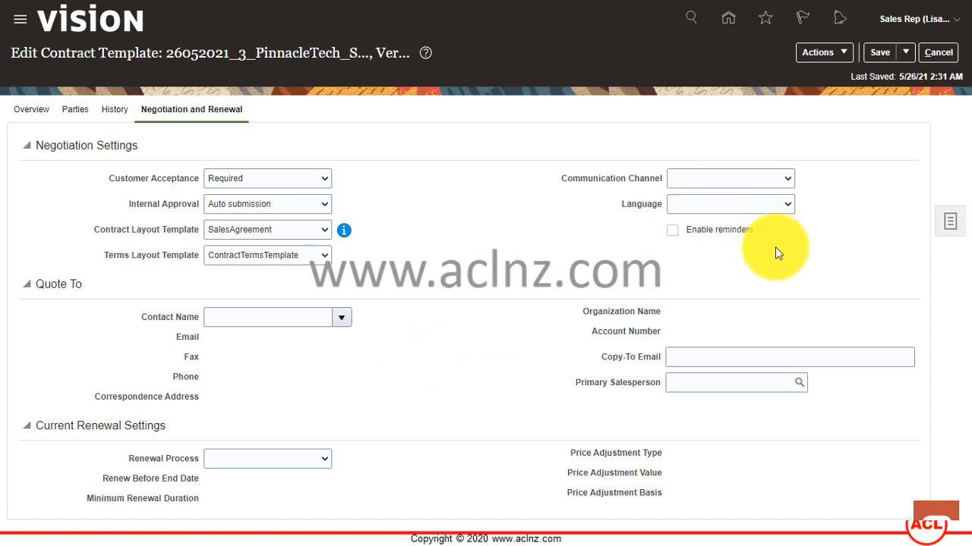
left_click(878, 51)
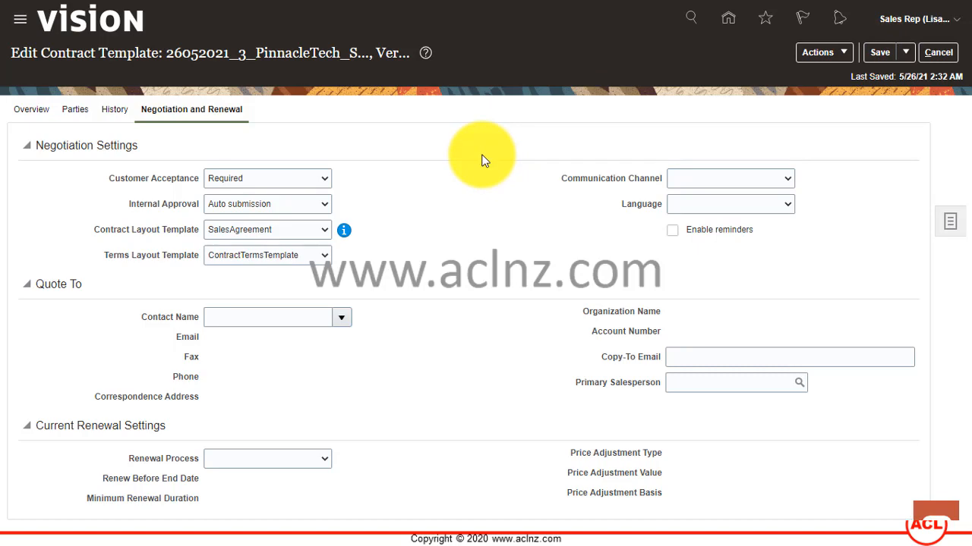
- Activate the Pinnacle Technologies sell template from its overview and close it
left_click(35, 110)
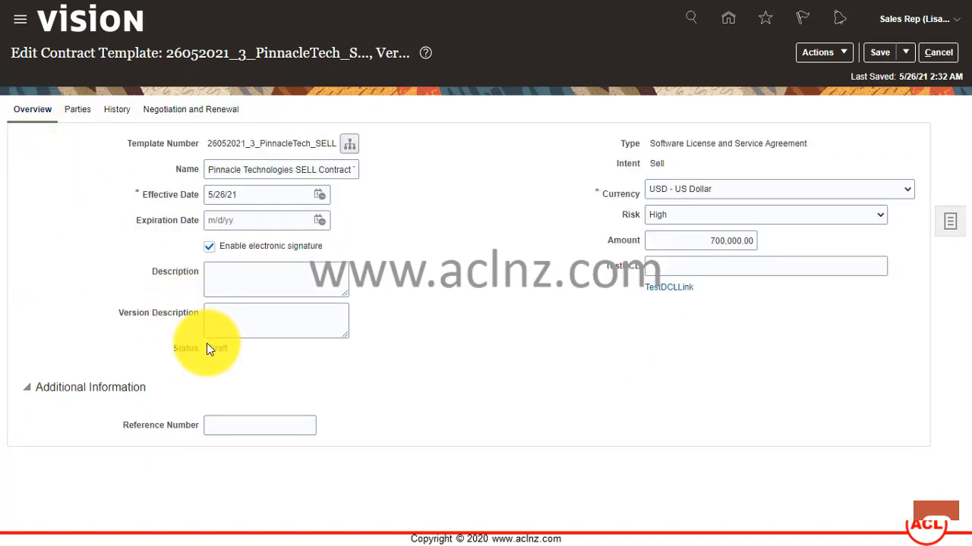
left_click(846, 50)
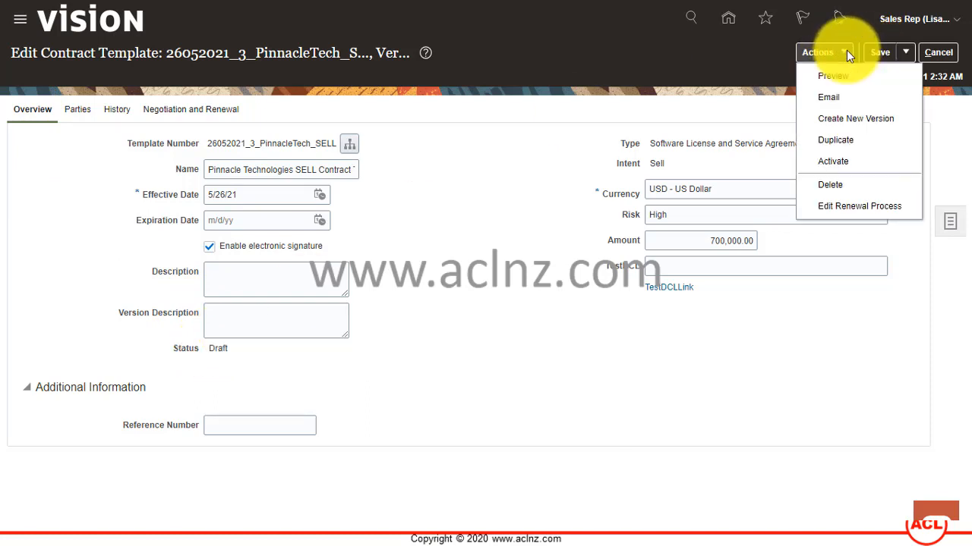
left_click(835, 158)
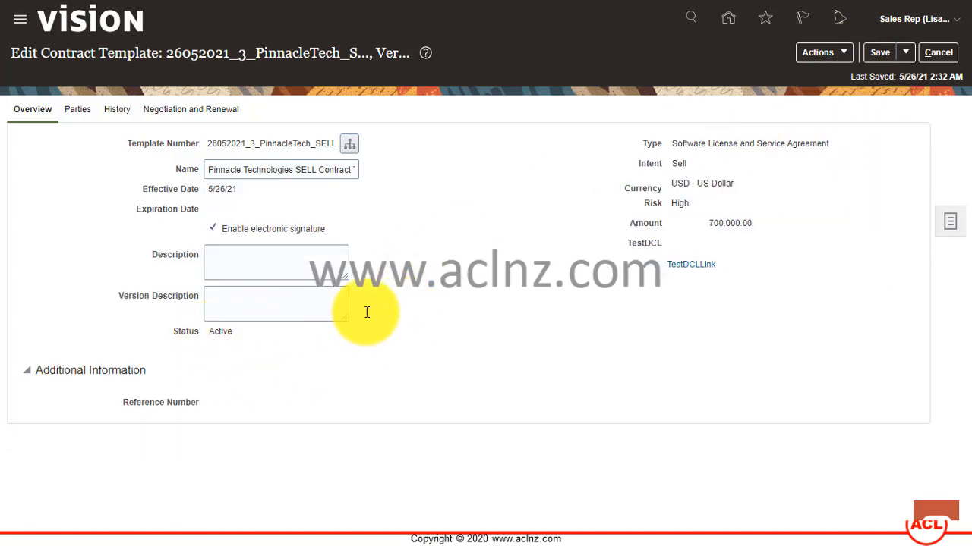
left_click(938, 51)
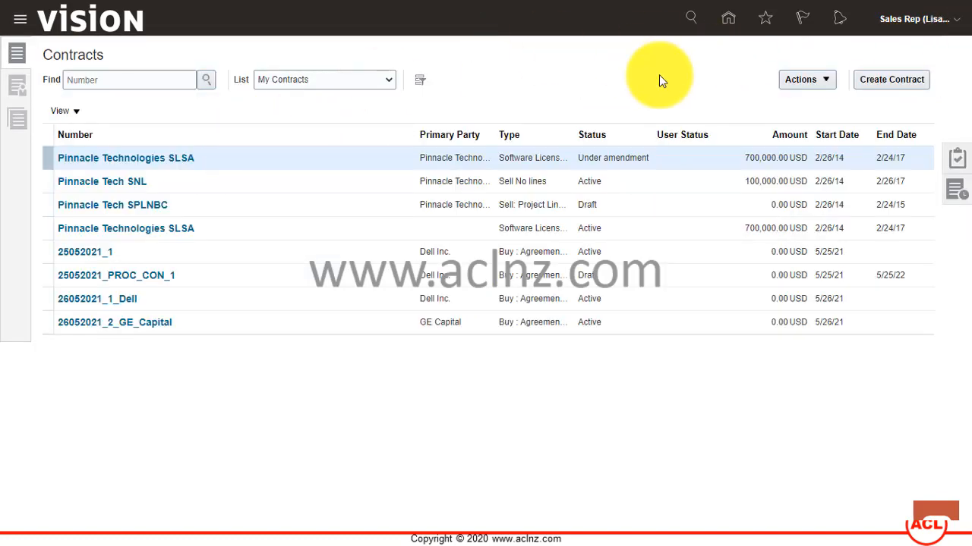
- Open contract template management and search for templates whose number starts with 26
left_click(963, 163)
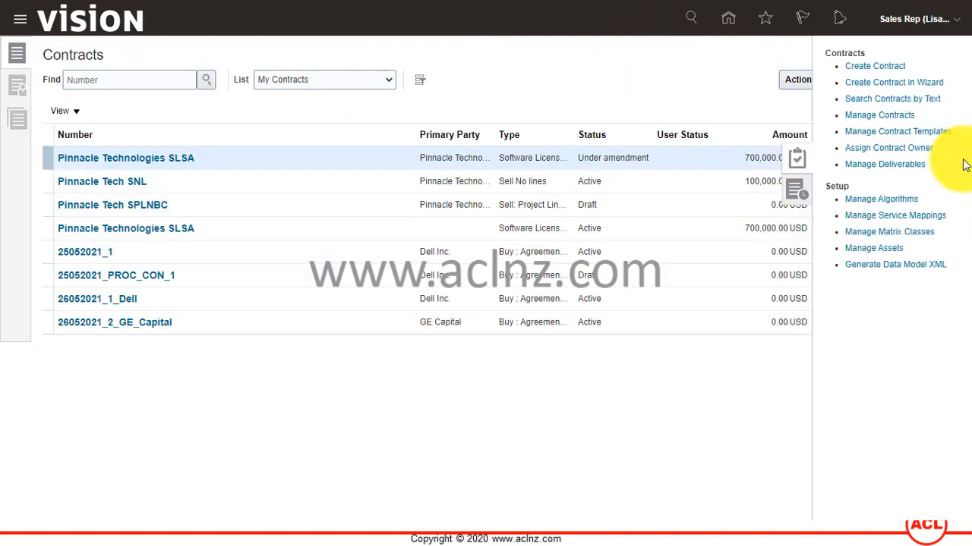
left_click(910, 135)
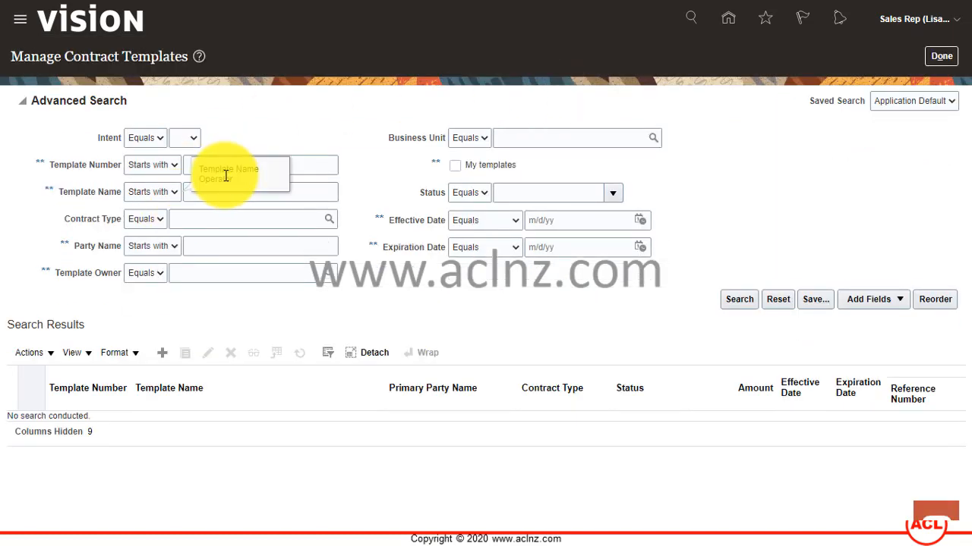
left_click(303, 163)
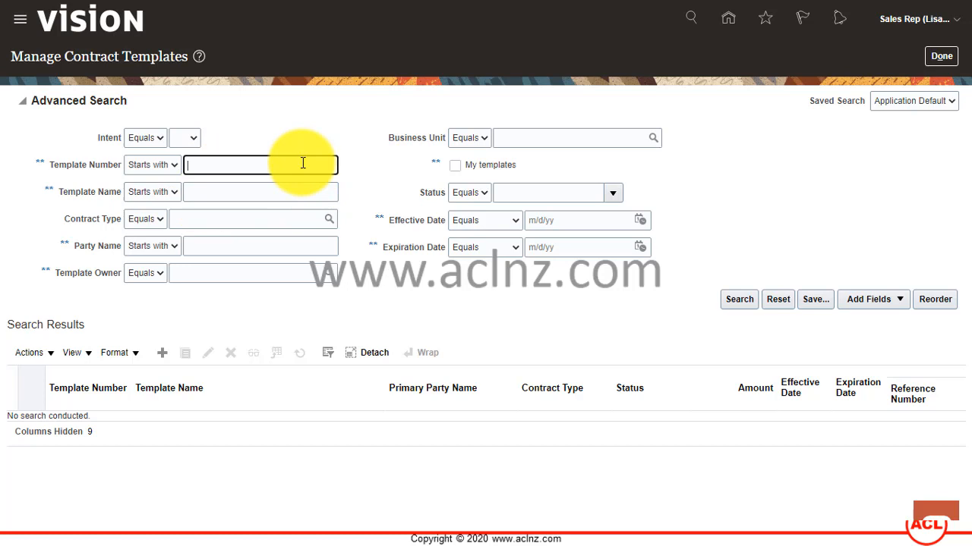
type("26")
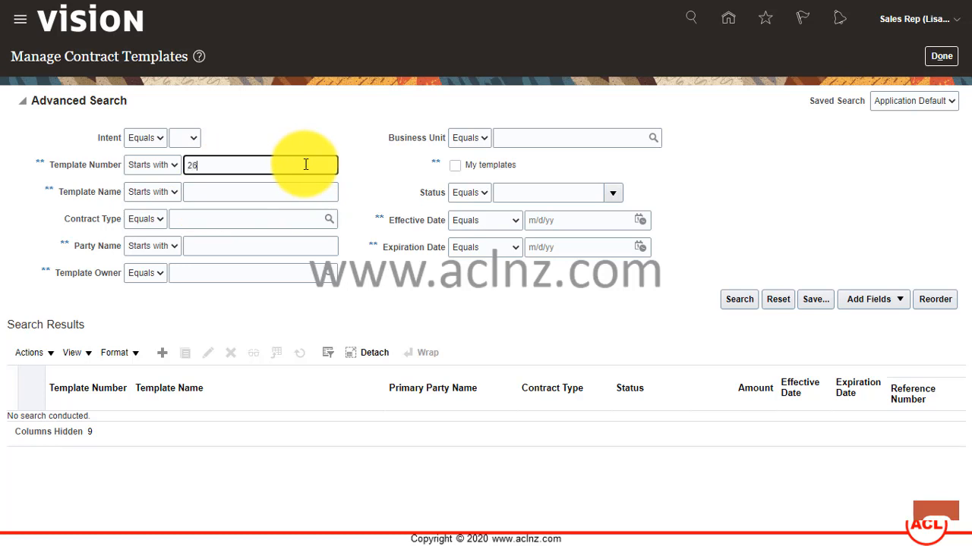
left_click(740, 301)
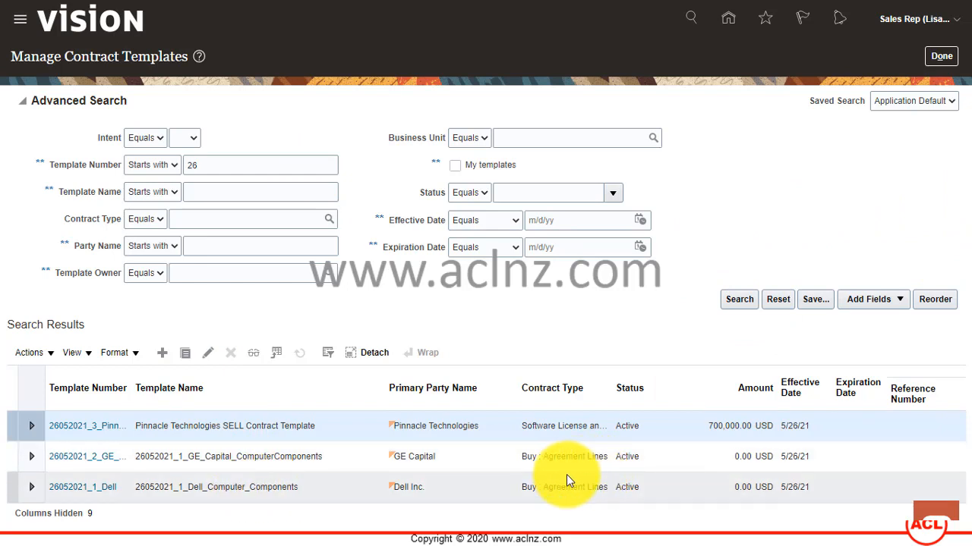
- Widen the Contract Type column to read the full types, select the Pinnacle Technologies template row, and narrow the column again
left_click_drag(614, 395, 707, 429)
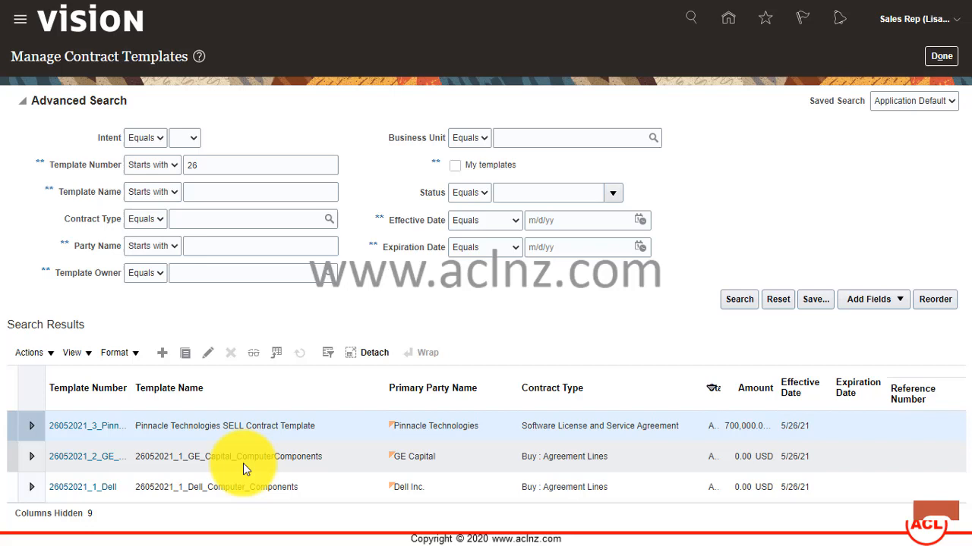
left_click(243, 463)
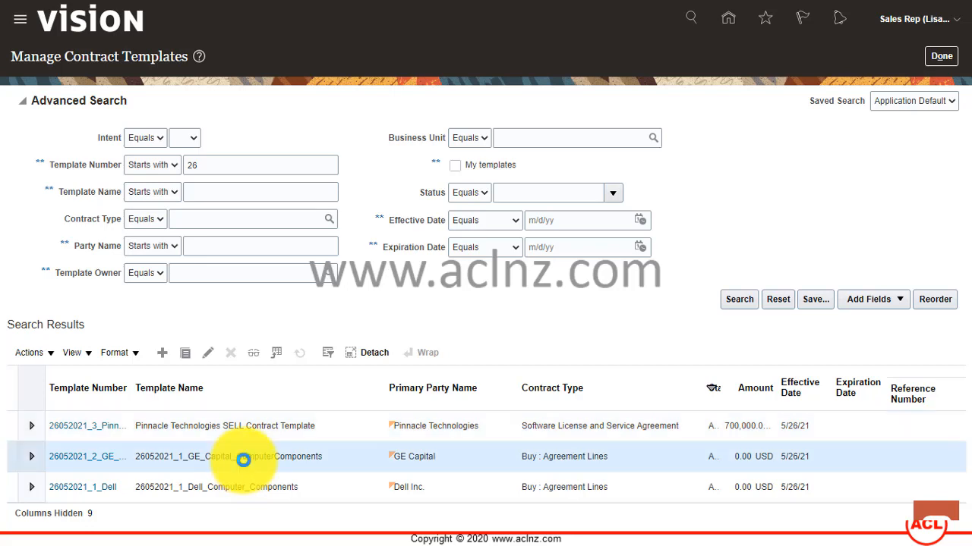
left_click(327, 427)
left_click(327, 427)
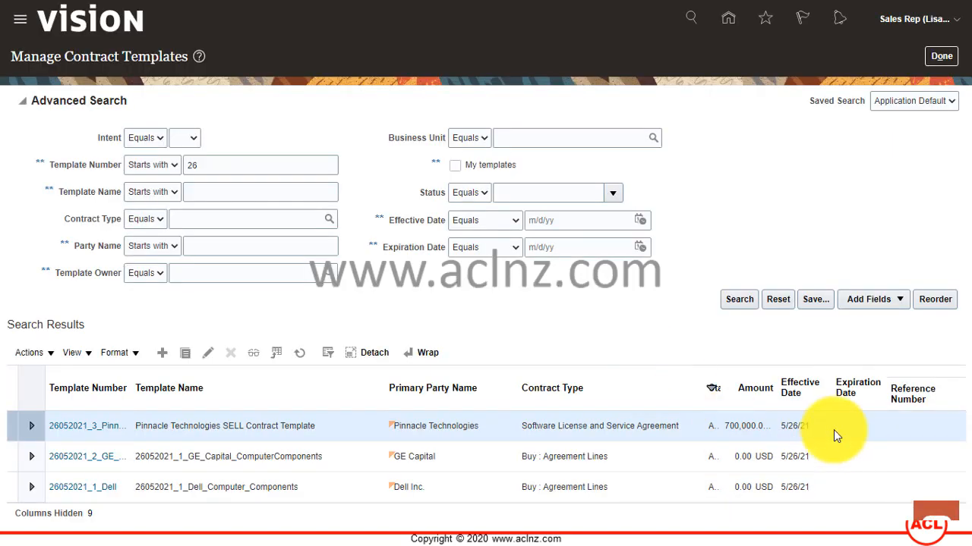
left_click_drag(703, 377, 642, 411)
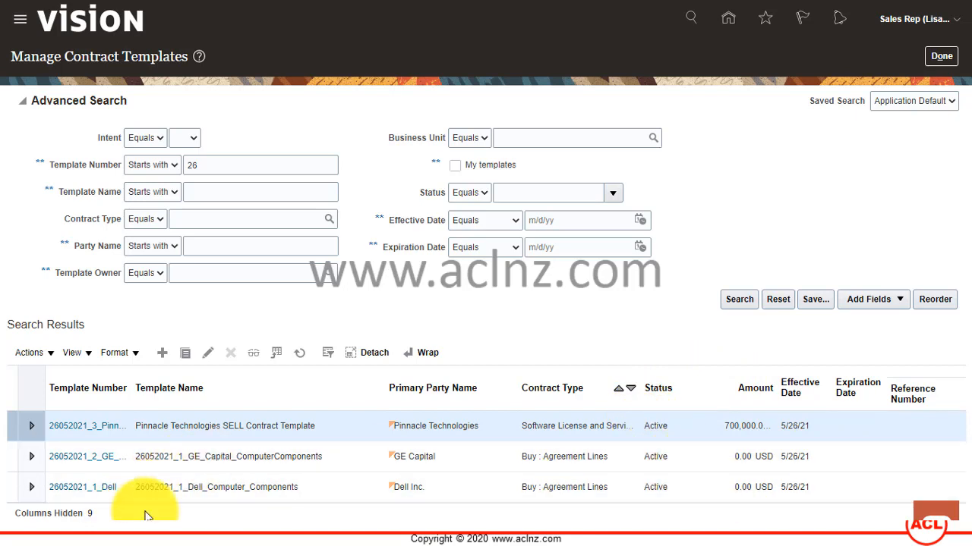
- Create a revision of the Dell computer components template and enter the version description "Update contract header for Agreed Amount and Risk"
left_click(185, 485)
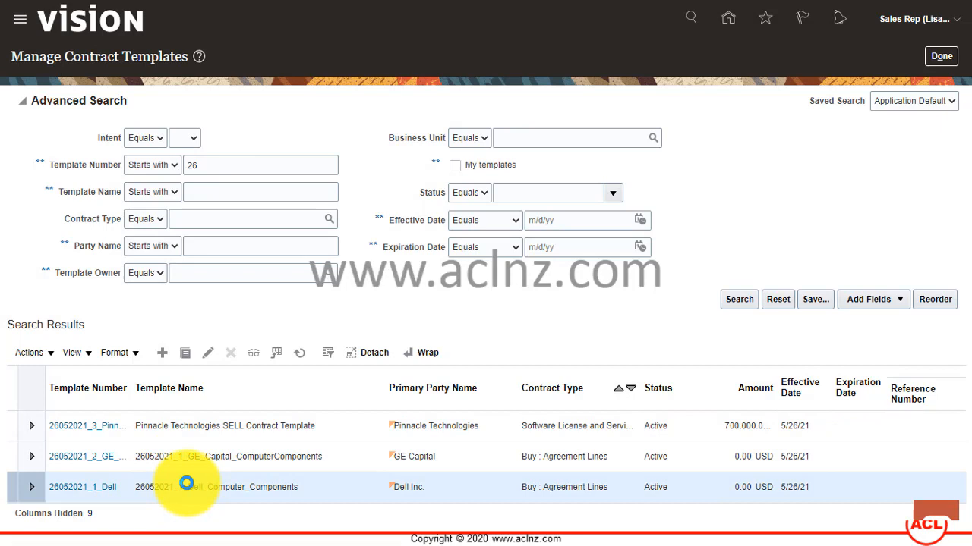
left_click(42, 354)
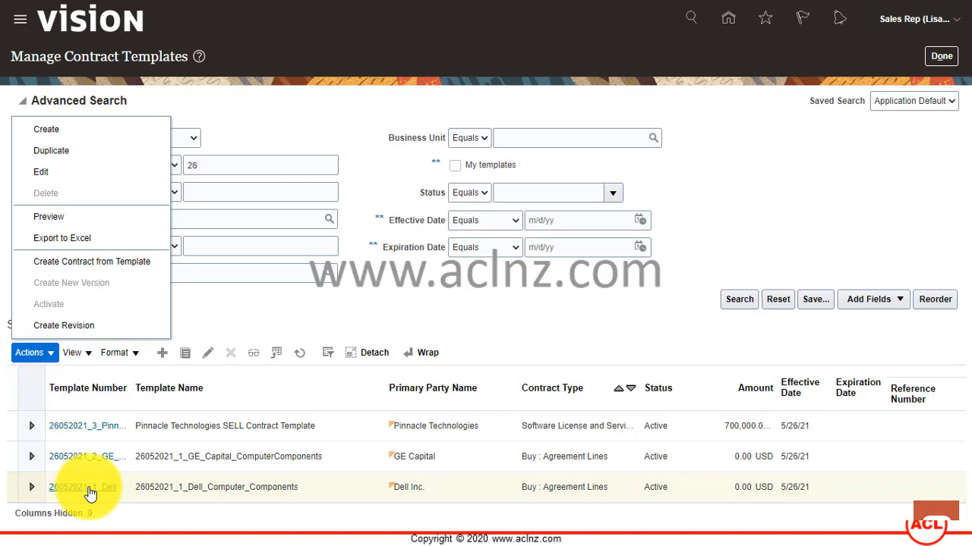
left_click(68, 325)
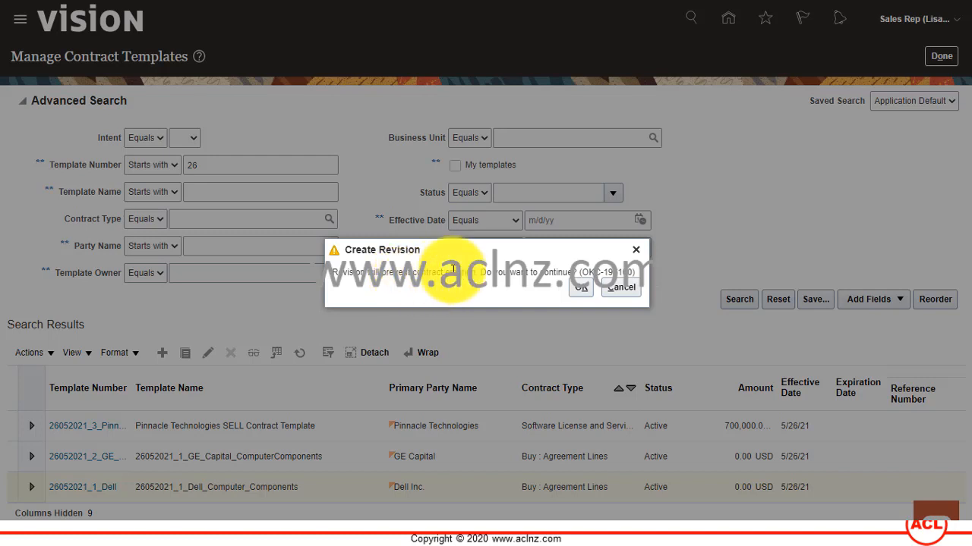
left_click(580, 288)
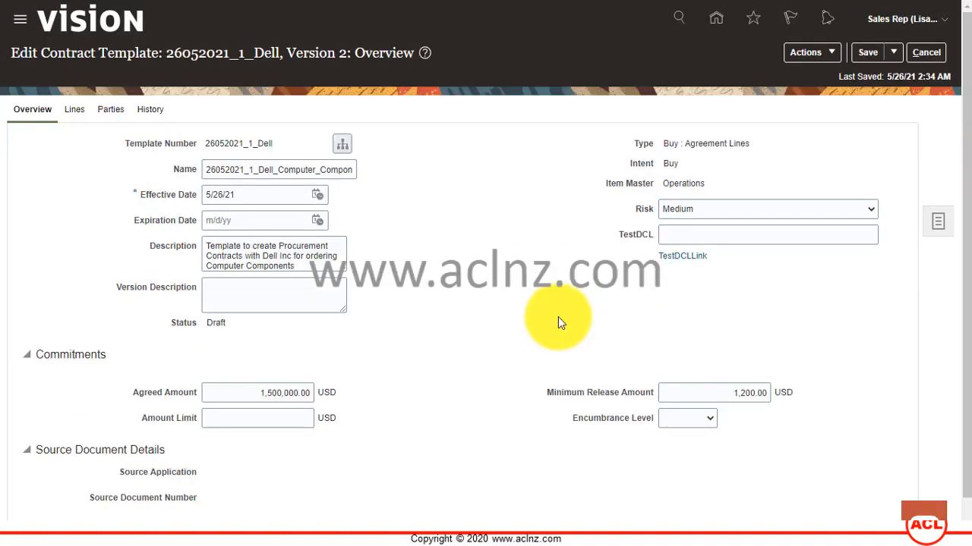
left_click(267, 299)
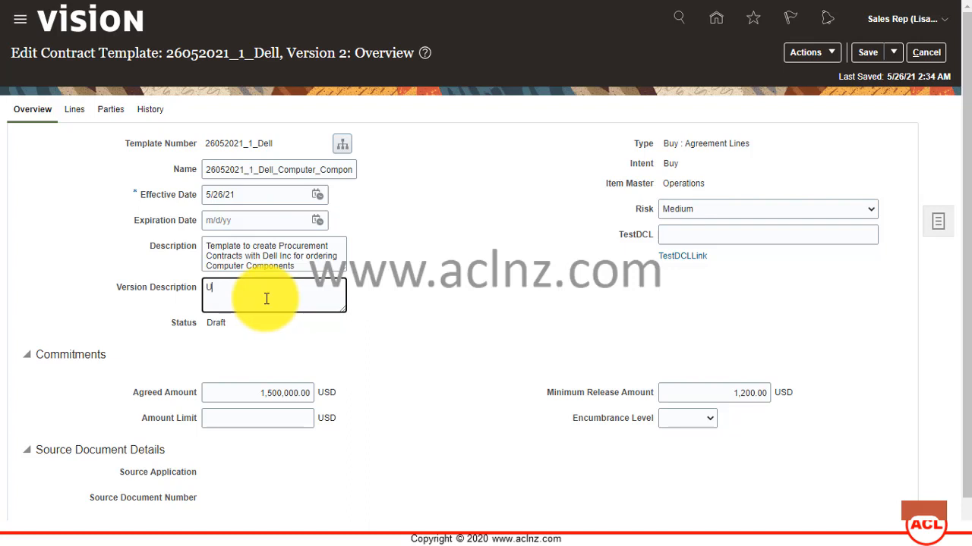
type("Update contract header for Agreed Amount and Risk")
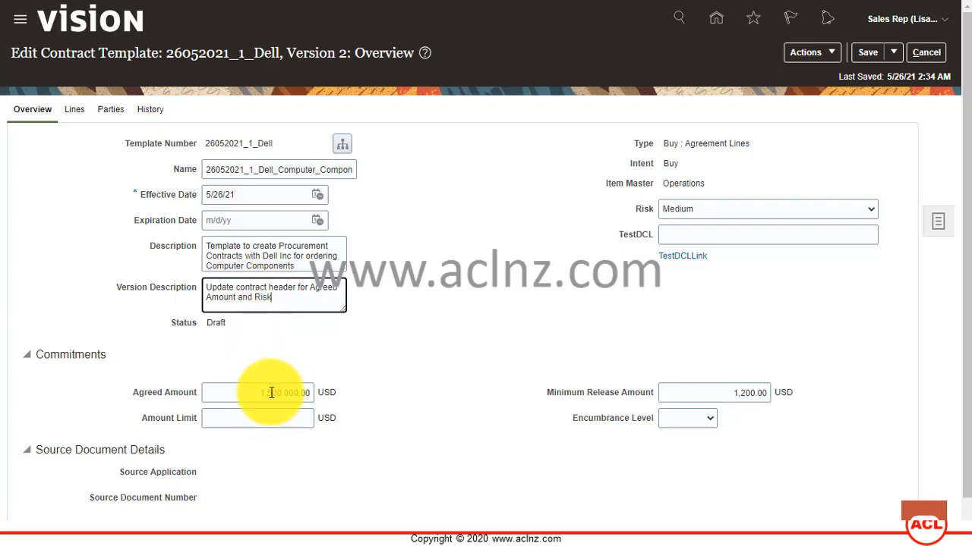
- Set the revised Dell template's agreed amount to 1,800,000.00 USD
left_click(271, 393)
left_click_drag(271, 393, 250, 393)
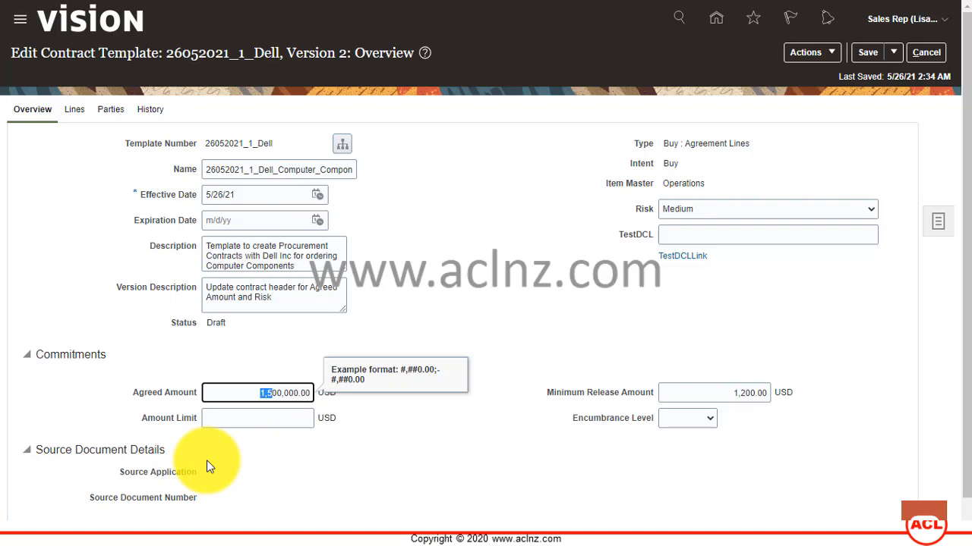
type("18")
key("BackSpace")
key("BackSpace")
key("BackSpace")
type("1,8")
key("Tab")
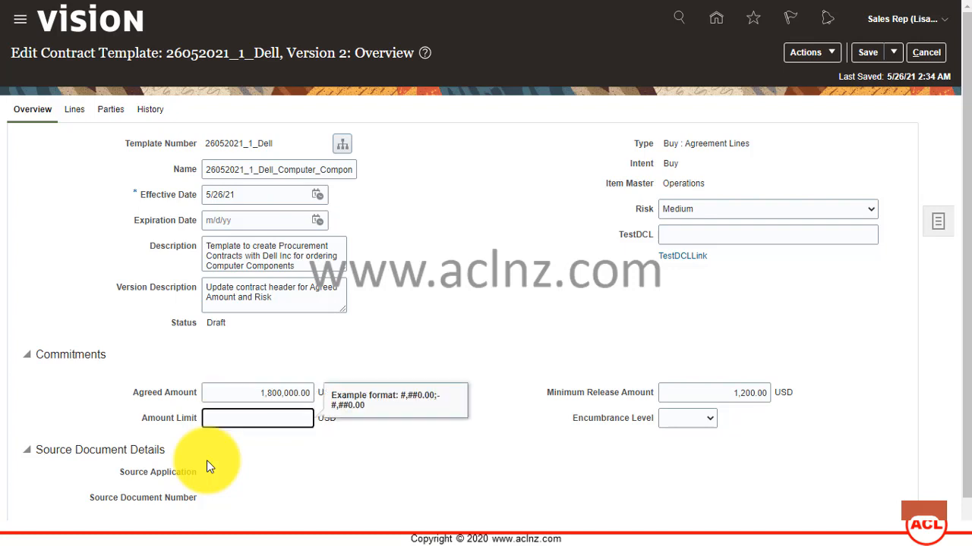
- Set the revised Dell template's risk to Low and save the template
left_click(687, 209)
left_click(686, 257)
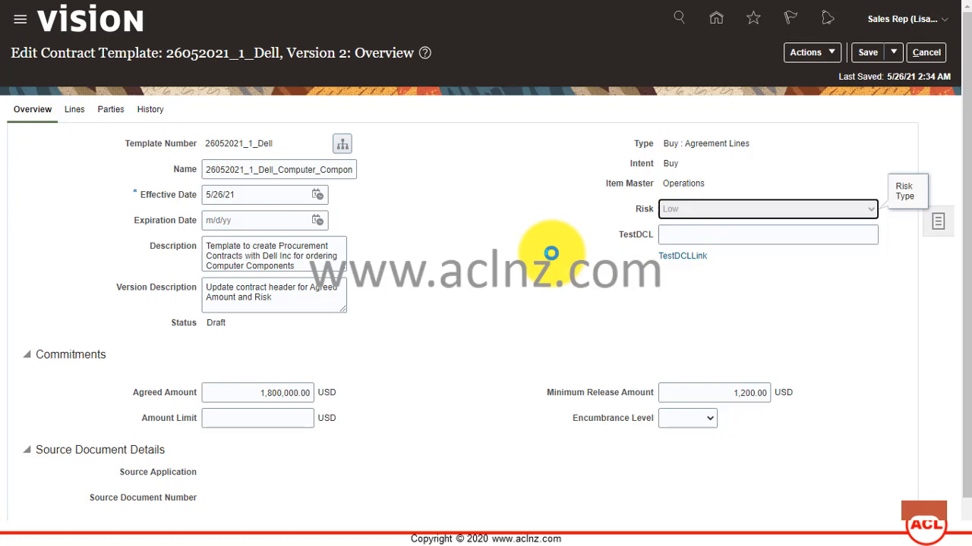
left_click(866, 52)
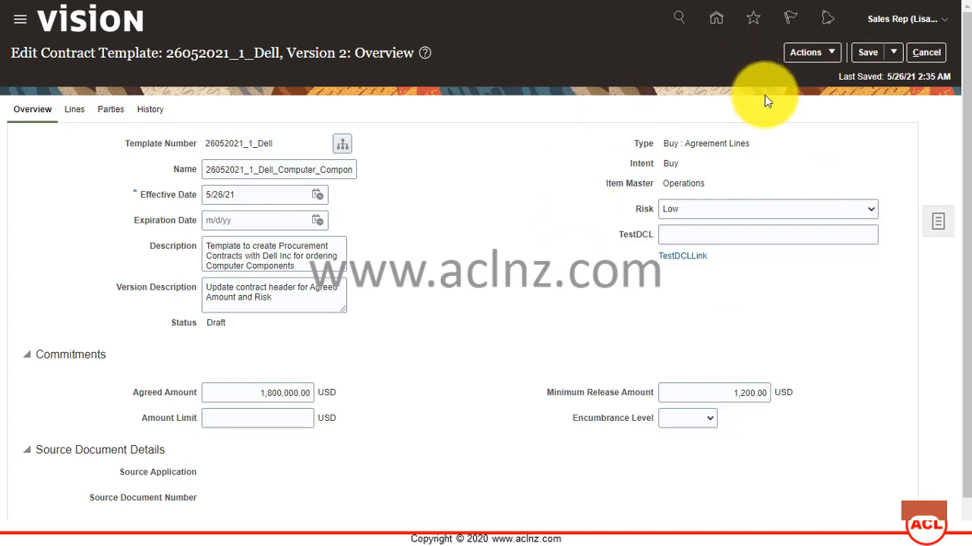
- Activate version 2 of the Dell template and close its overview
left_click(806, 53)
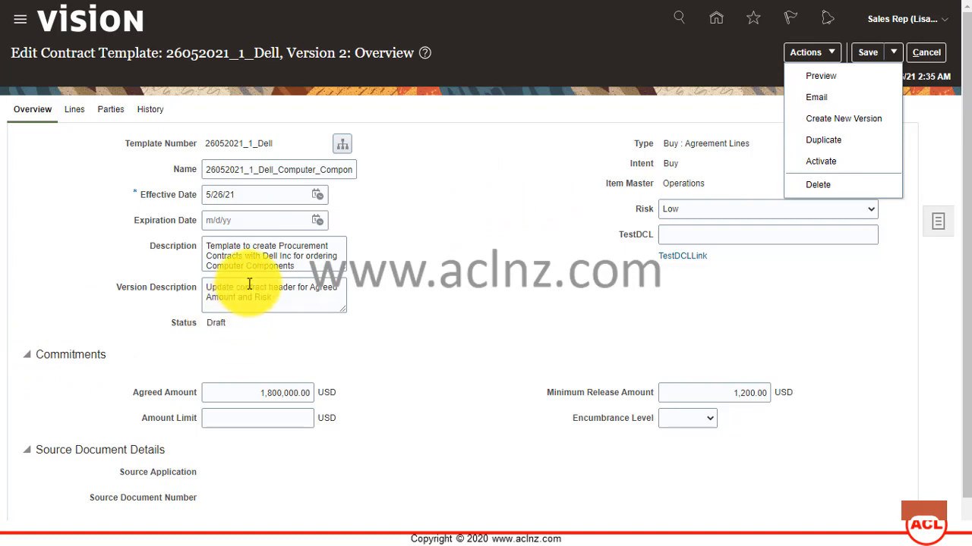
left_click(819, 162)
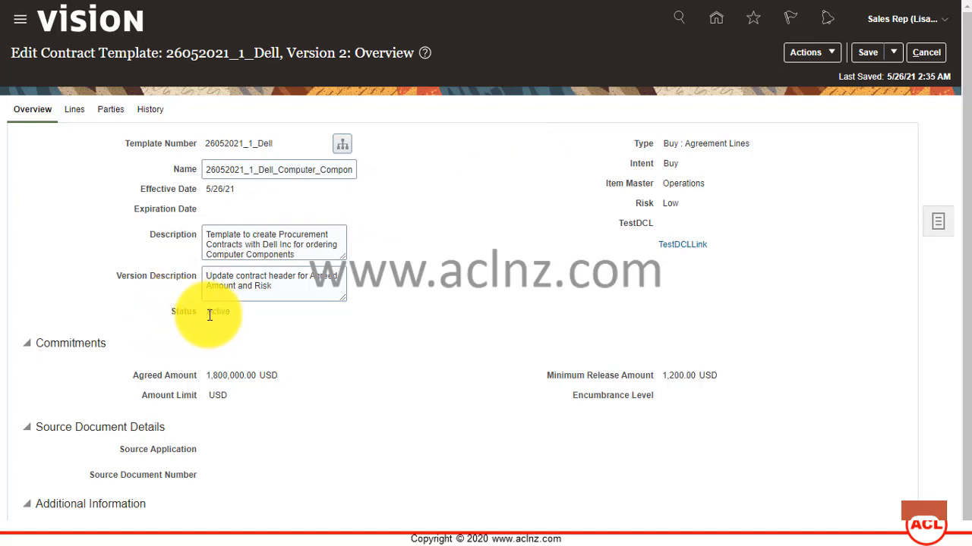
left_click(928, 49)
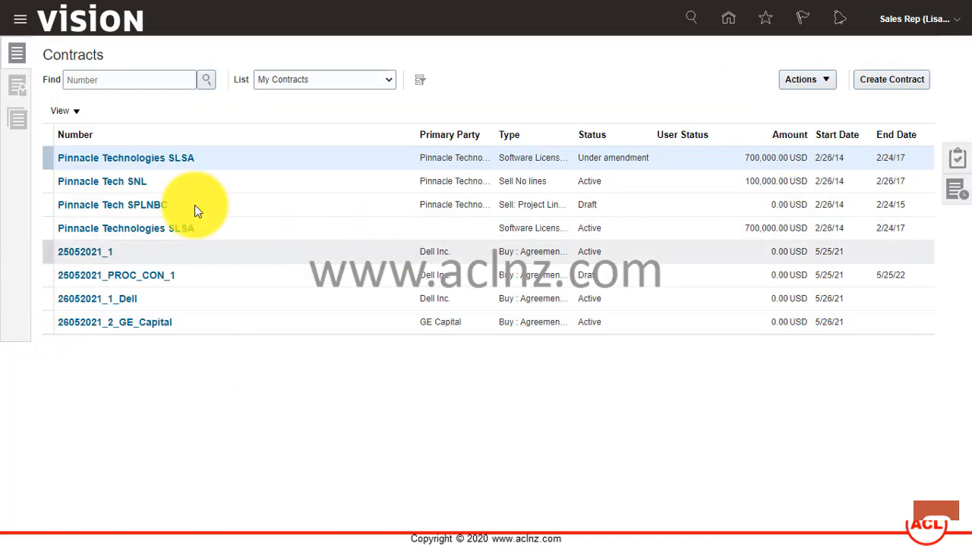
- Open contract template management and search for templates whose number starts with 26
left_click(958, 159)
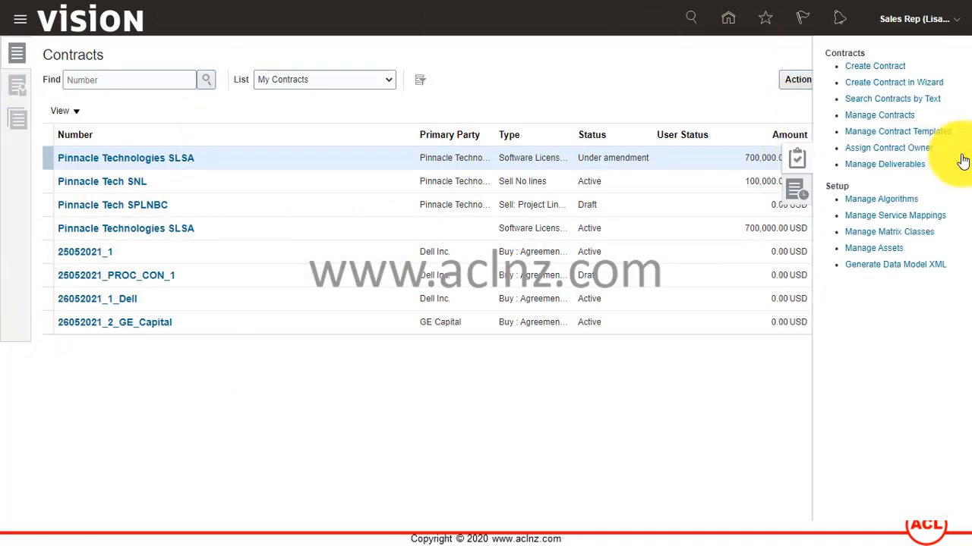
left_click(888, 149)
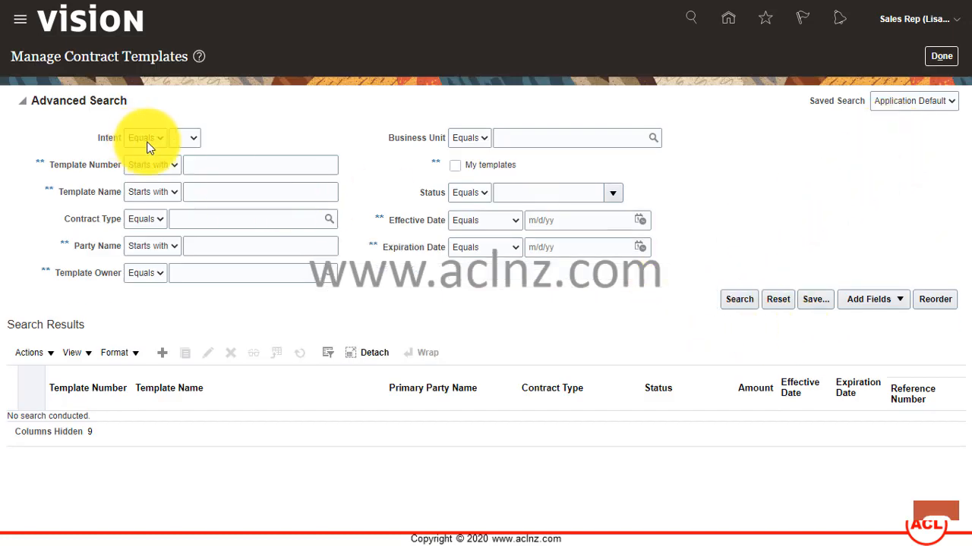
left_click(215, 164)
type("26")
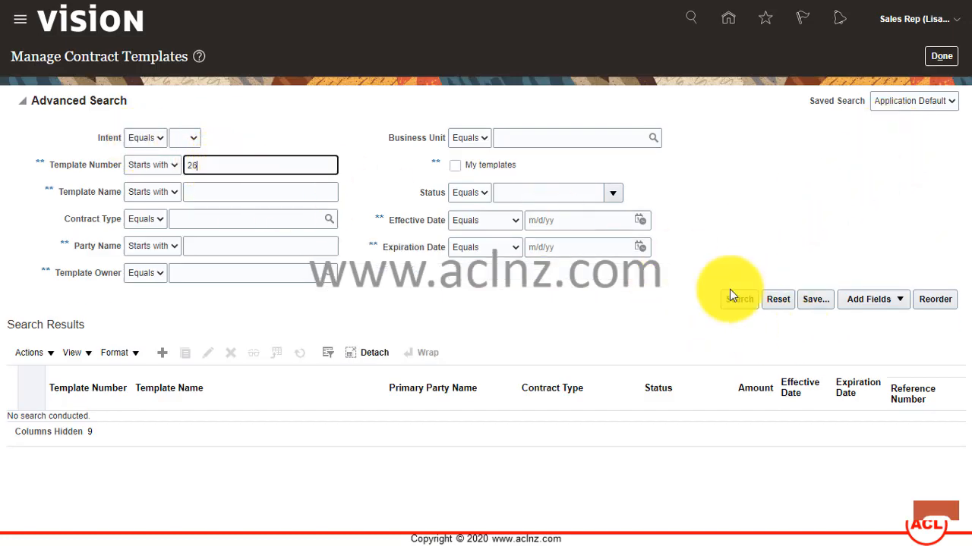
left_click(741, 304)
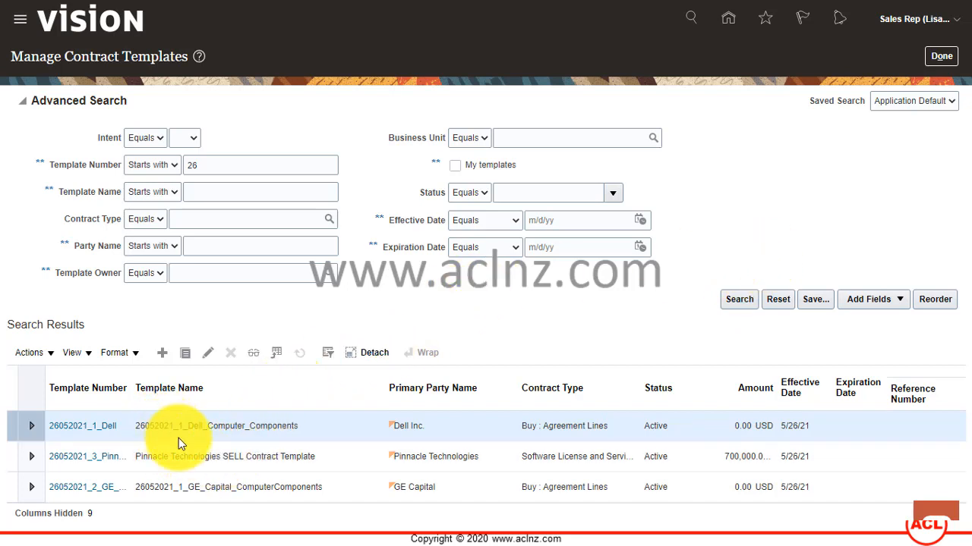
- Open the Dell template from the results, review its version 2 overview and available actions, and close it
left_click(88, 427)
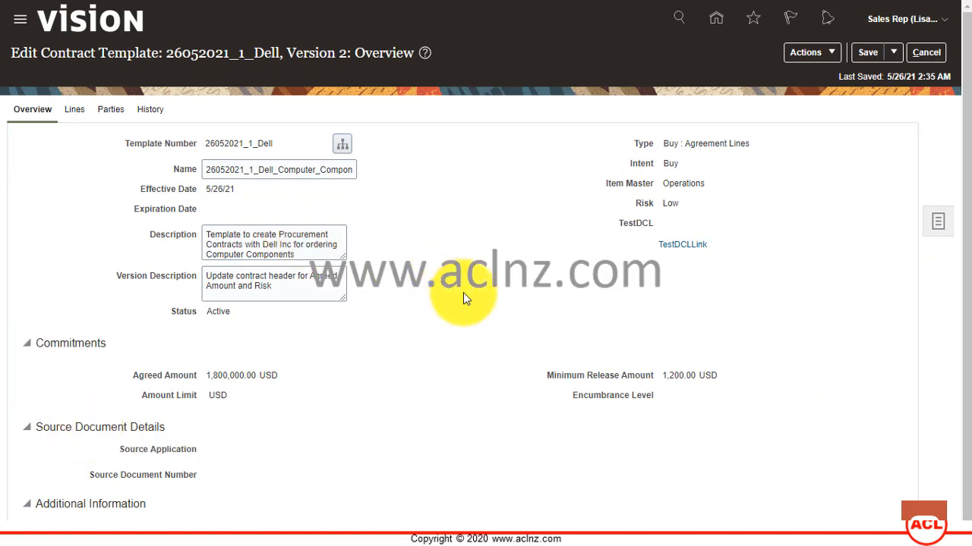
scroll(495, 309, "down", 1)
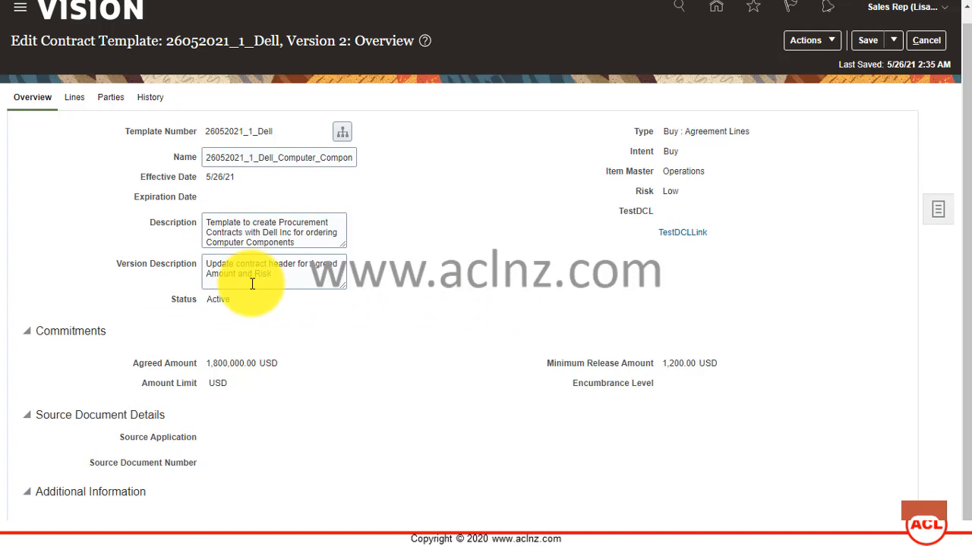
left_click(828, 43)
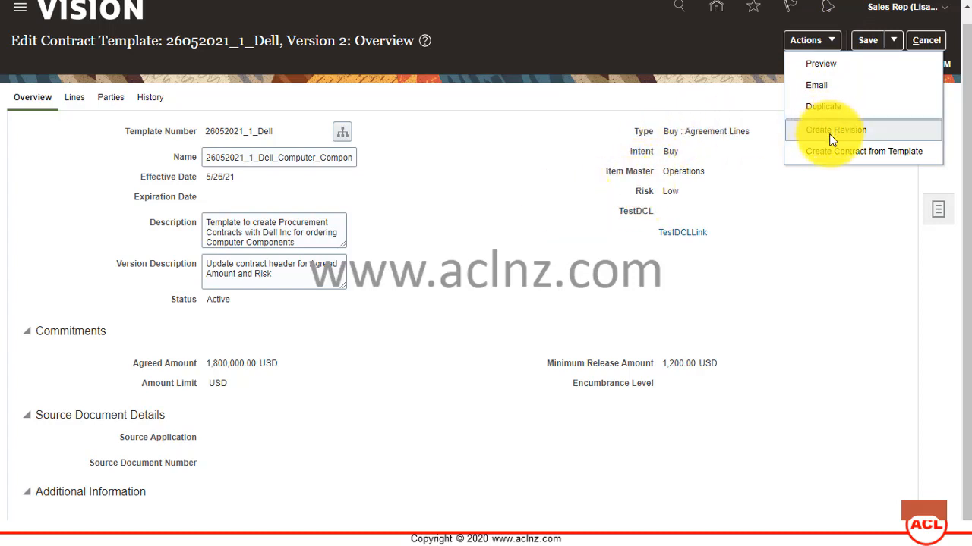
left_click(570, 236)
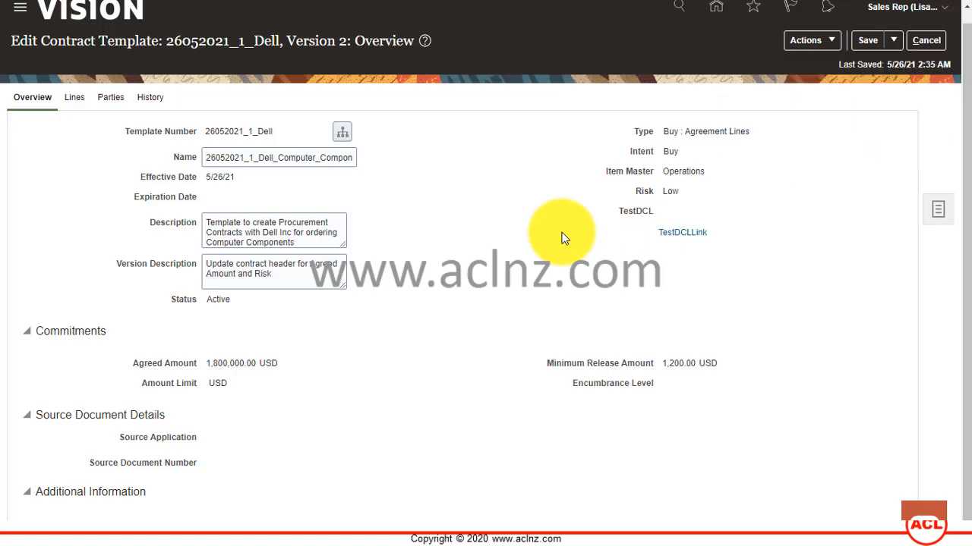
left_click(927, 42)
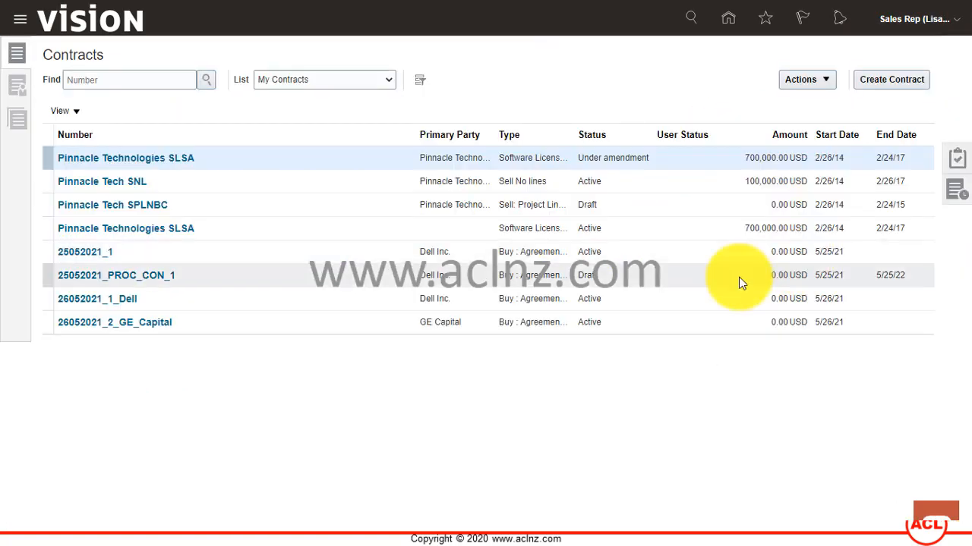